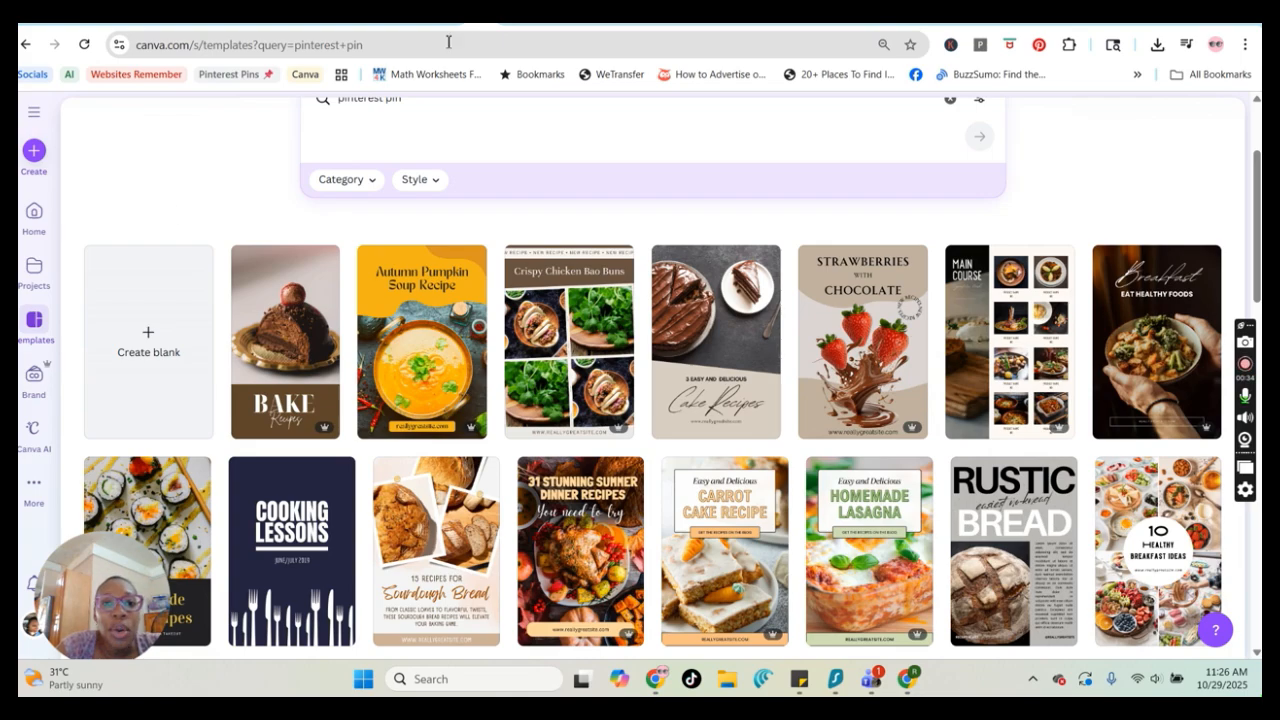
Browse the existing Pinterest pin designs and their pages in the open Canva design tabs
click(505, 24)
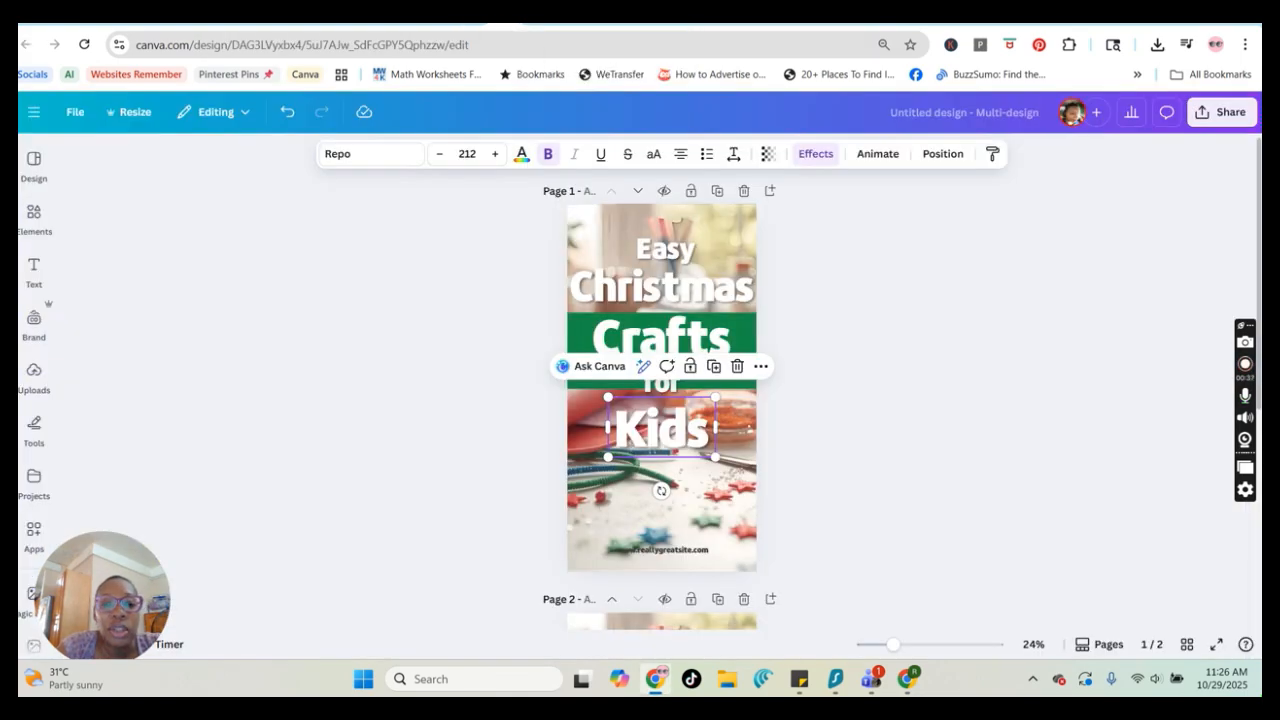
scroll(860, 354, down, 2)
scroll(794, 354, up, 2)
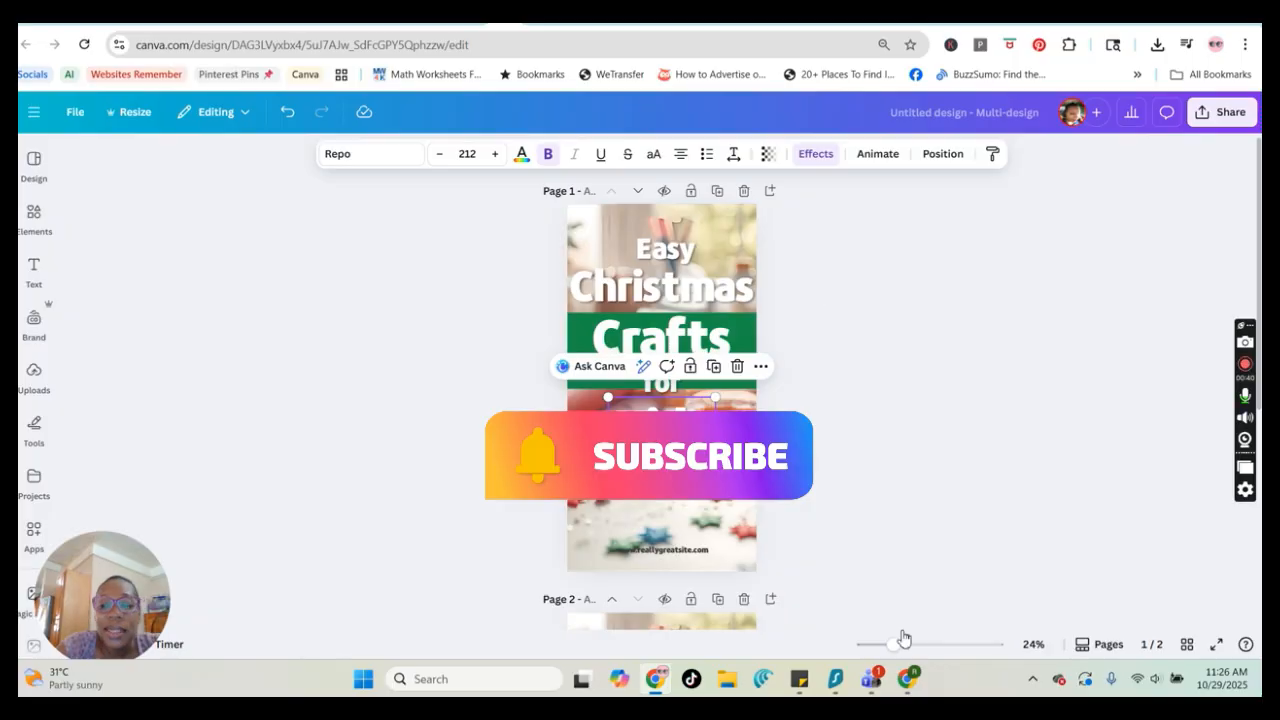
drag(894, 645, 903, 648)
scroll(854, 486, down, 5)
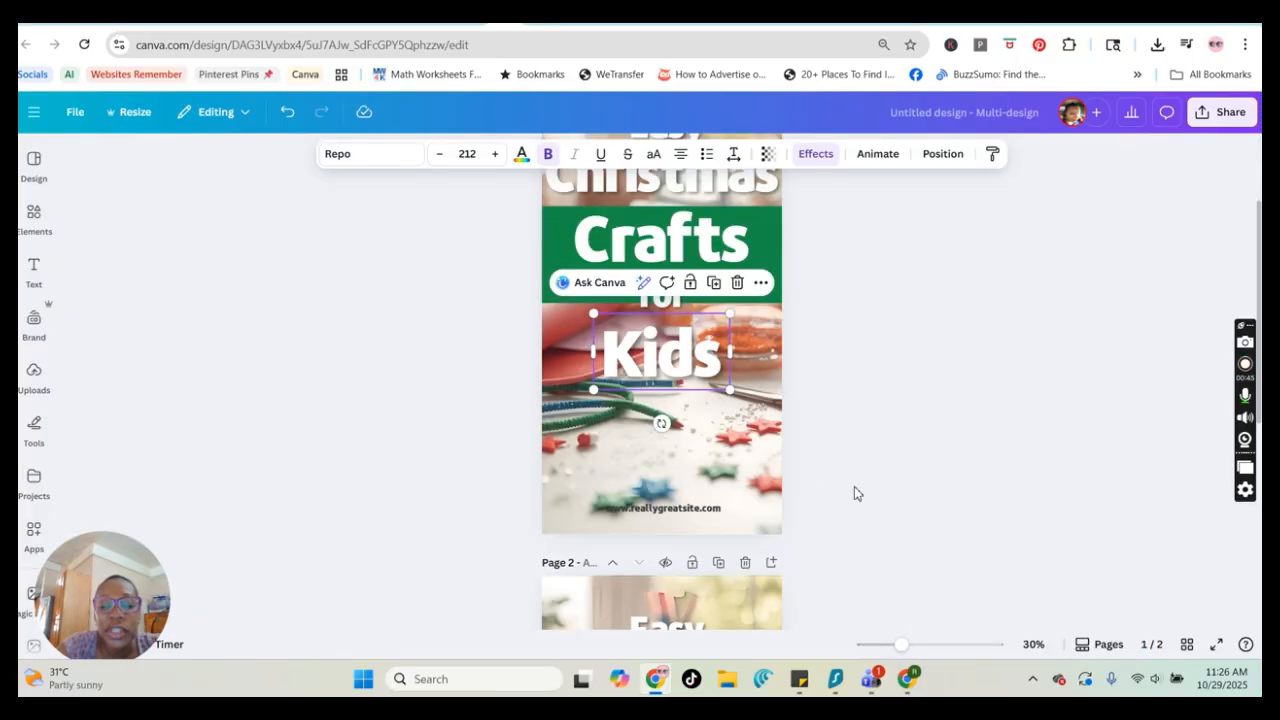
scroll(735, 510, down, 2)
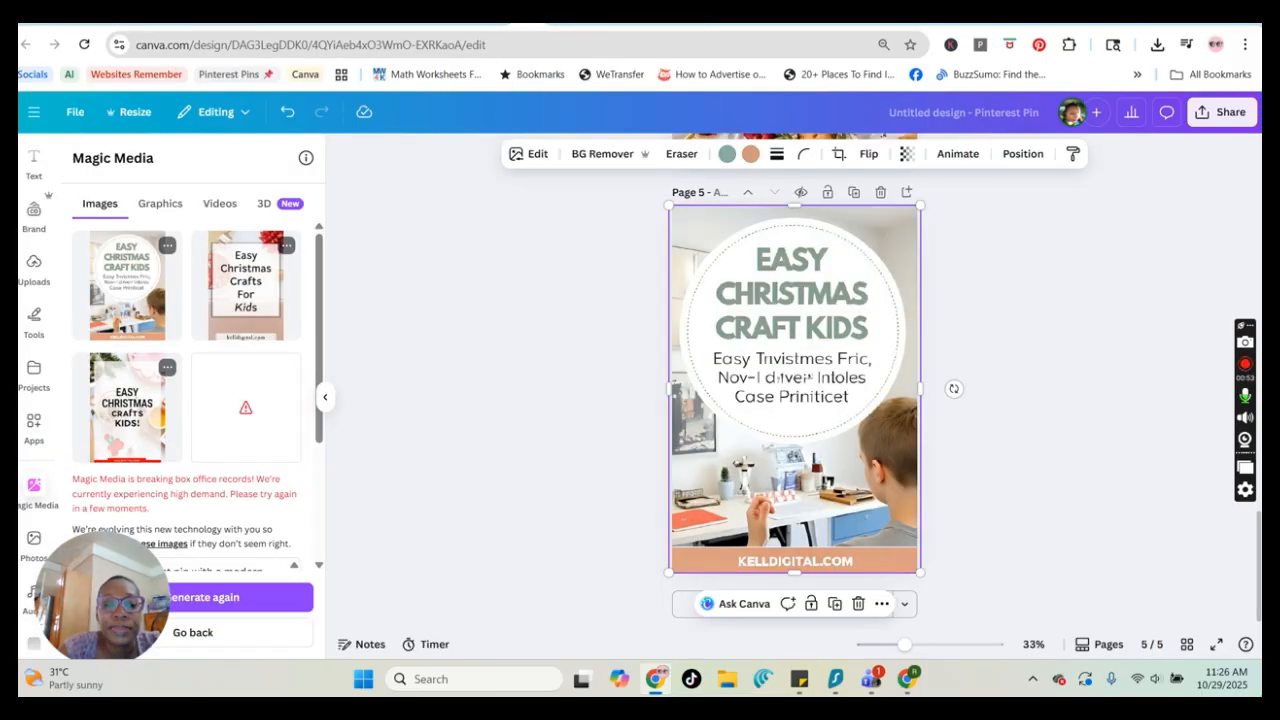
scroll(920, 452, up, 5)
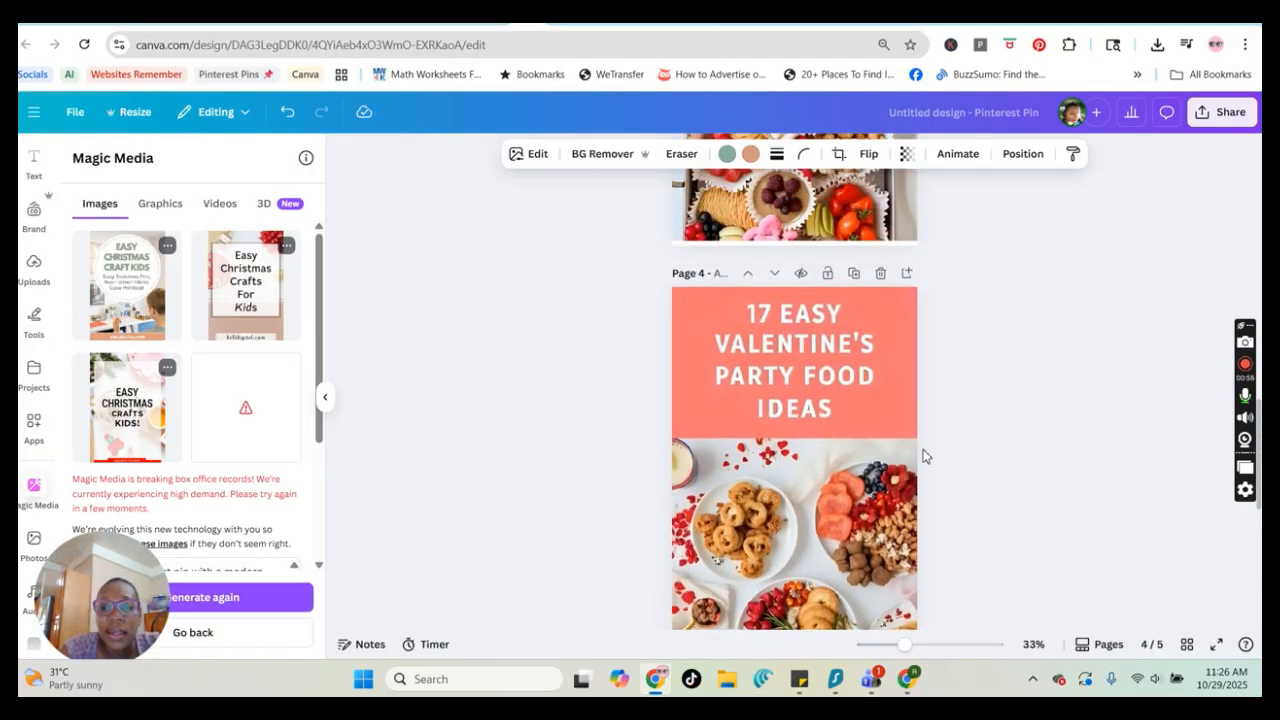
scroll(922, 456, up, 5)
scroll(922, 451, up, 8)
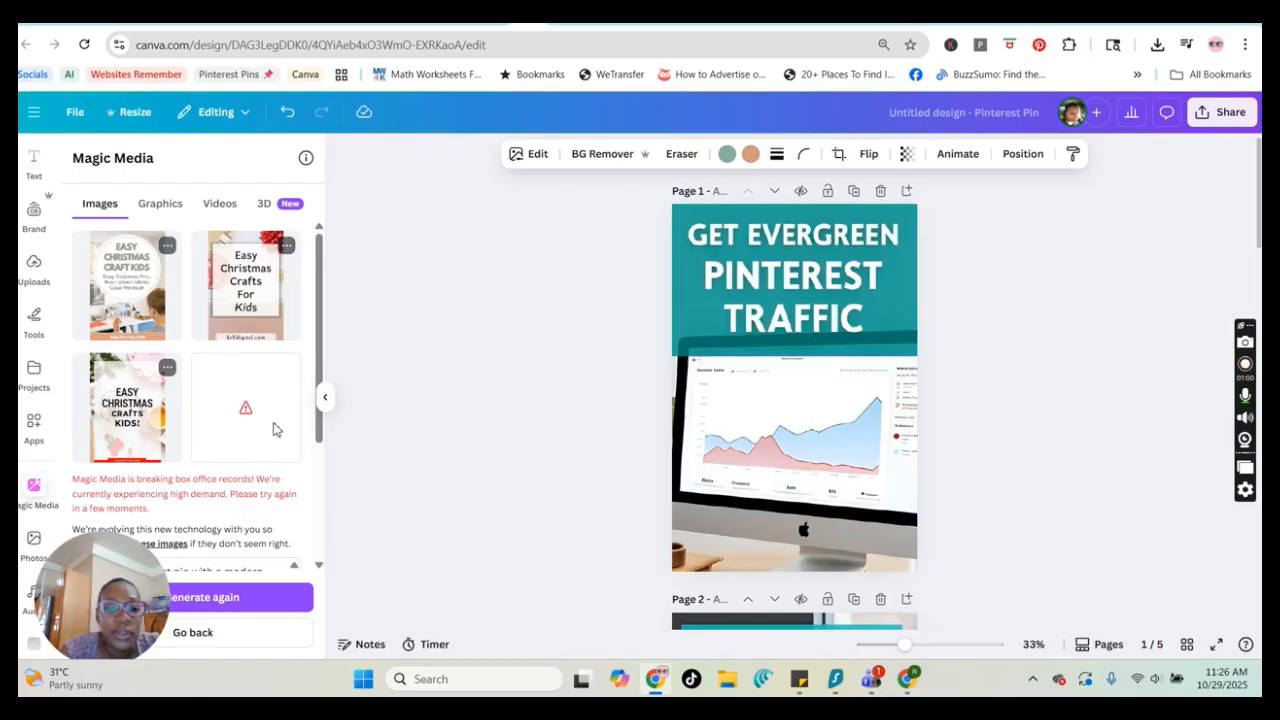
scroll(781, 480, down, 15)
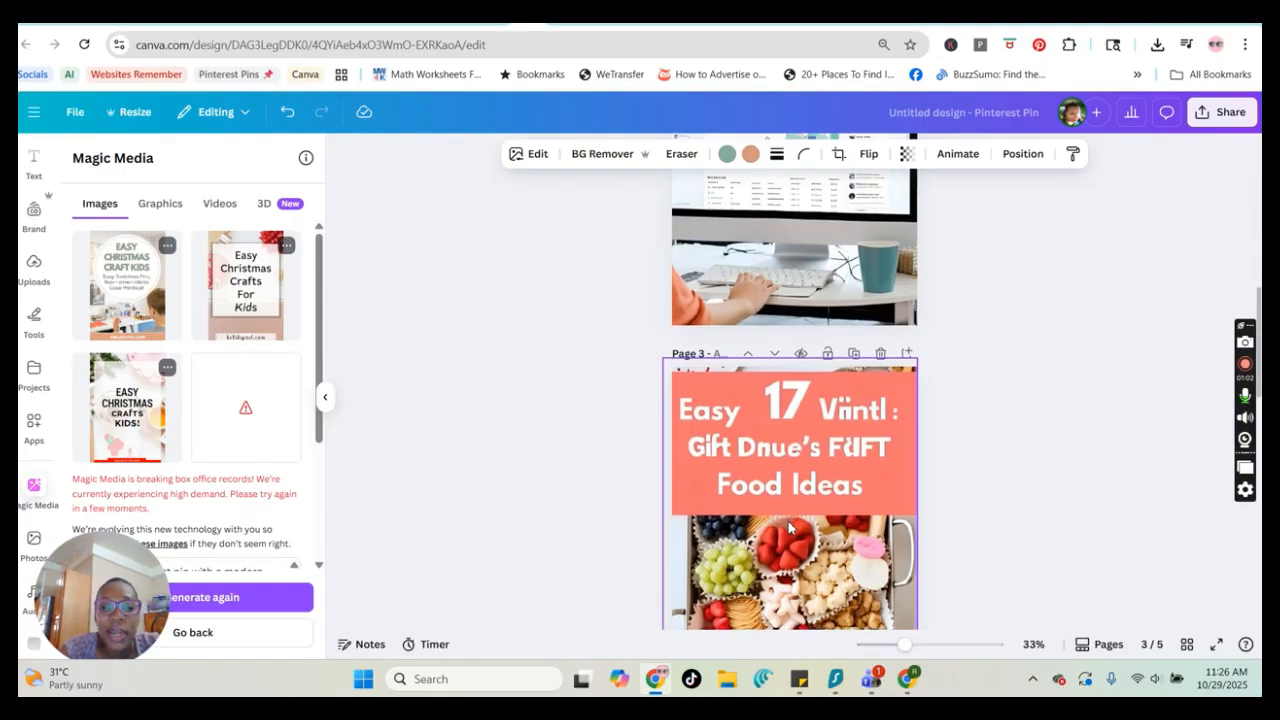
click(781, 515)
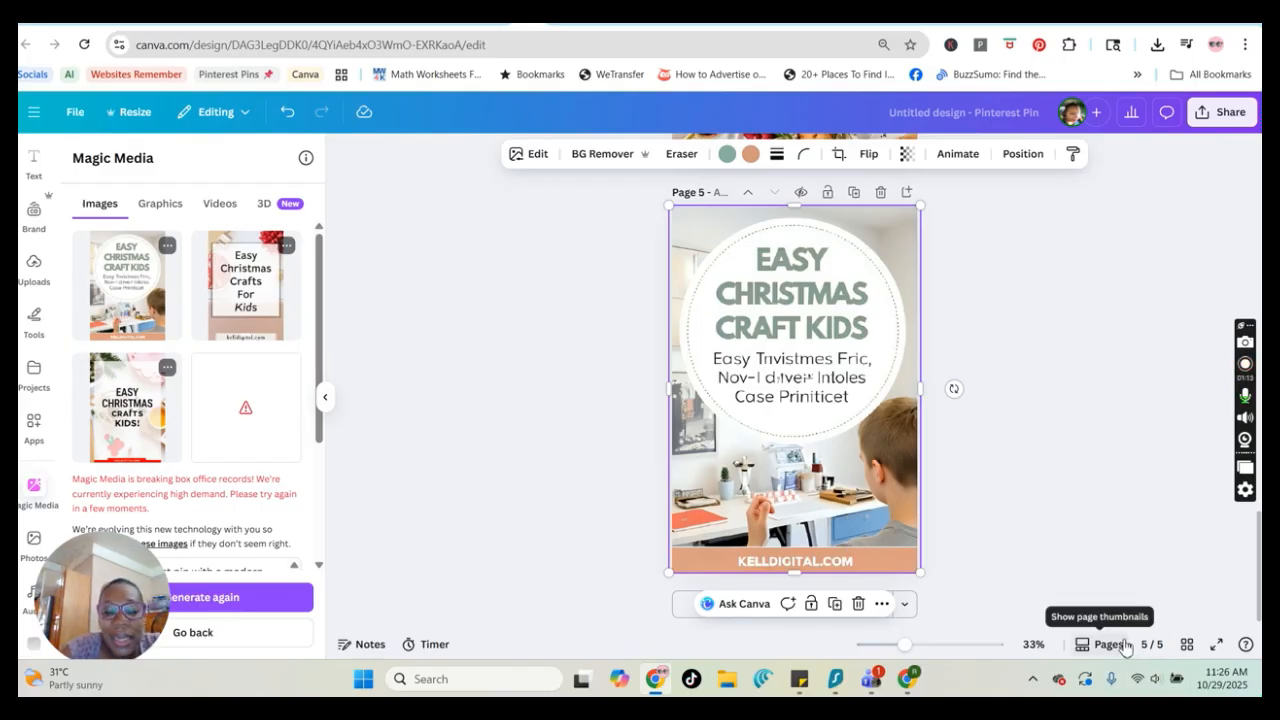
click(503, 20)
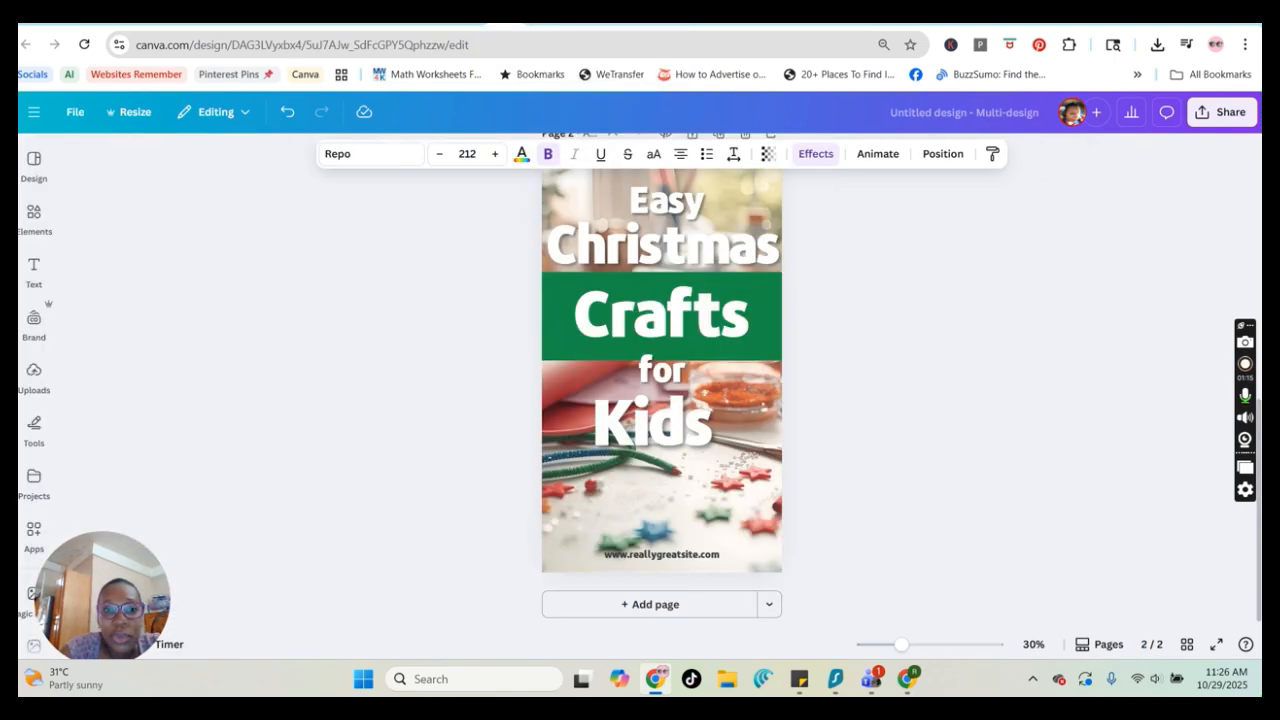
Select and copy the first Pinterest pin prompt template text in ChatGPT, then return to the Canva design
click(458, 20)
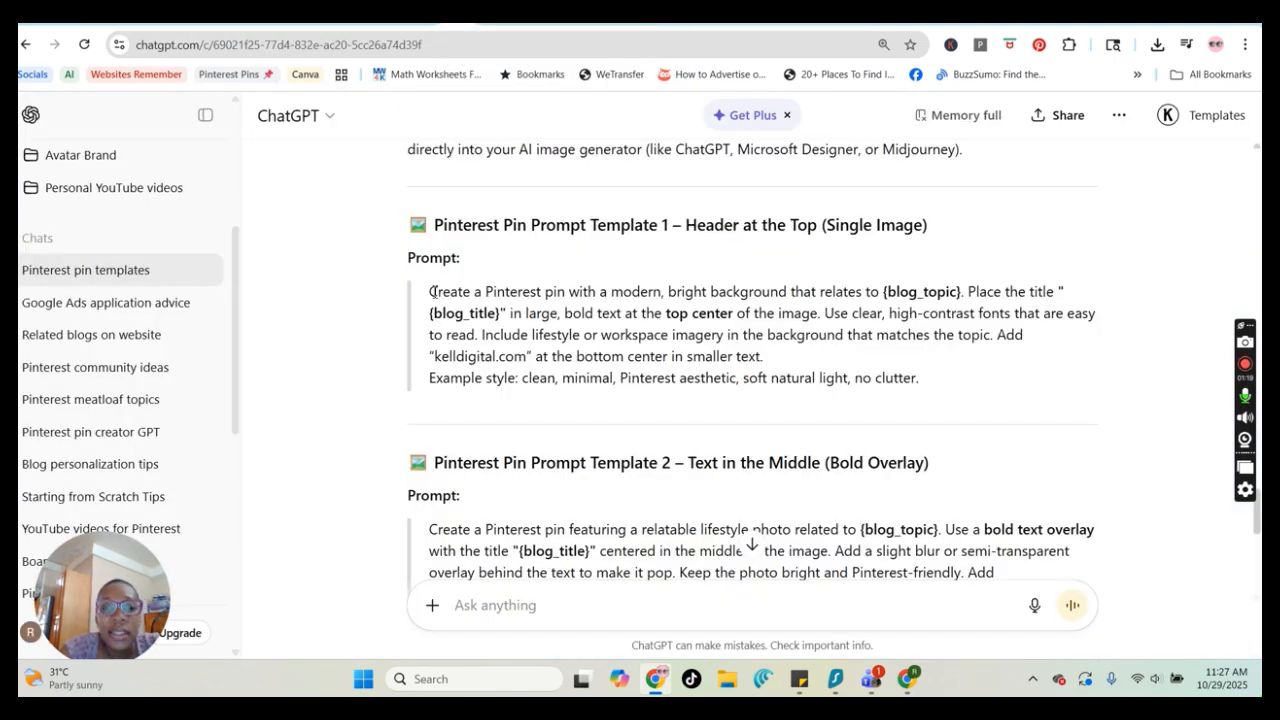
drag(432, 292, 926, 382)
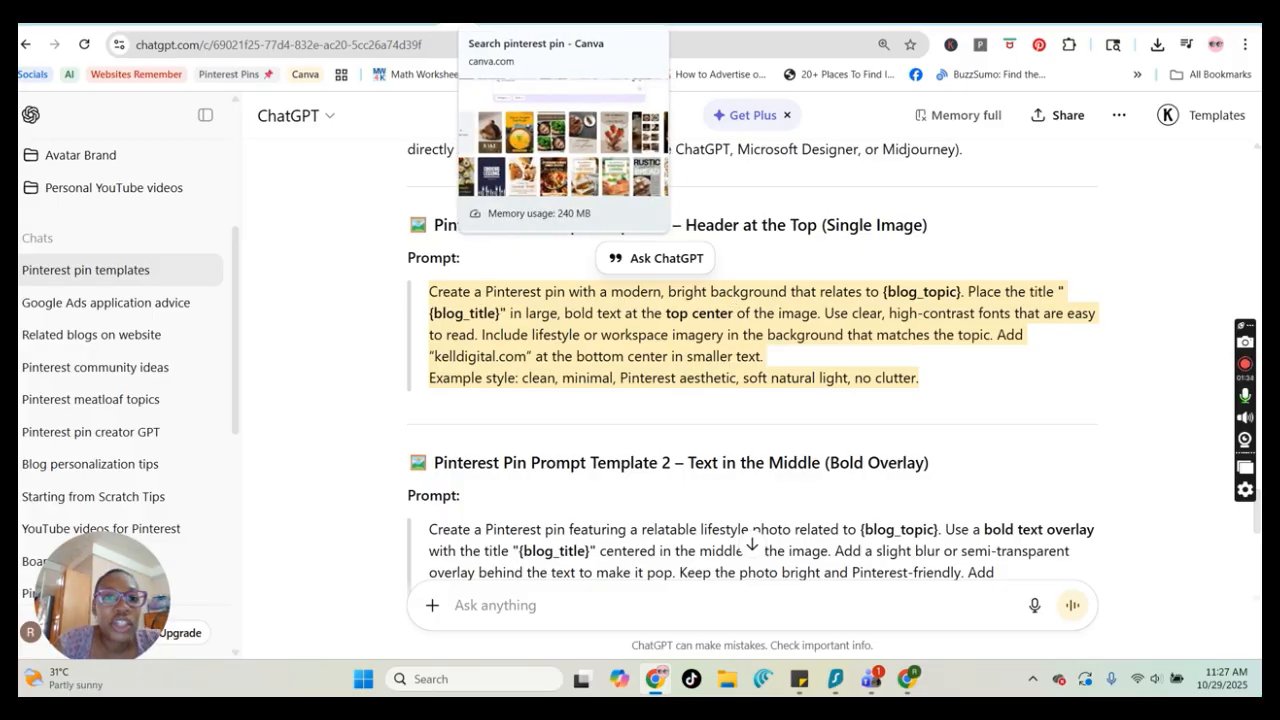
click(540, 12)
click(590, 12)
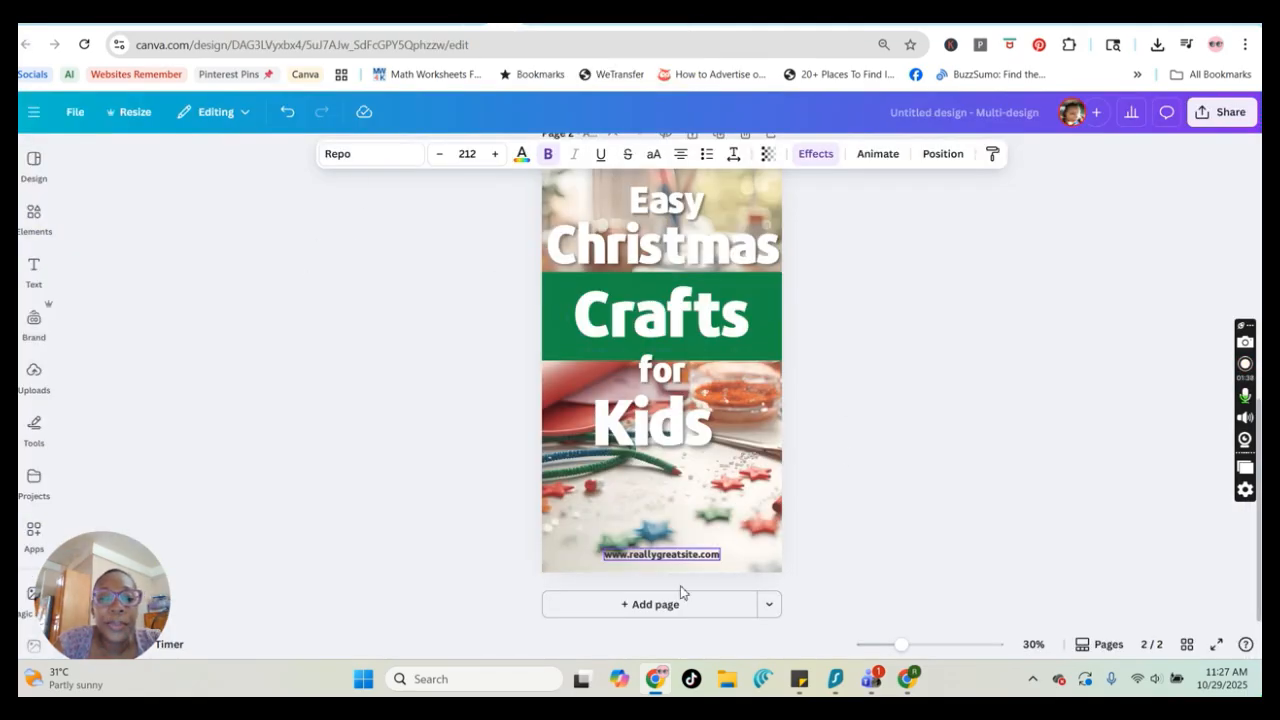
Add a new blank page after the Christmas crafts pin page
scroll(803, 360, up, 3)
scroll(760, 500, down, 2)
scroll(710, 625, down, 2)
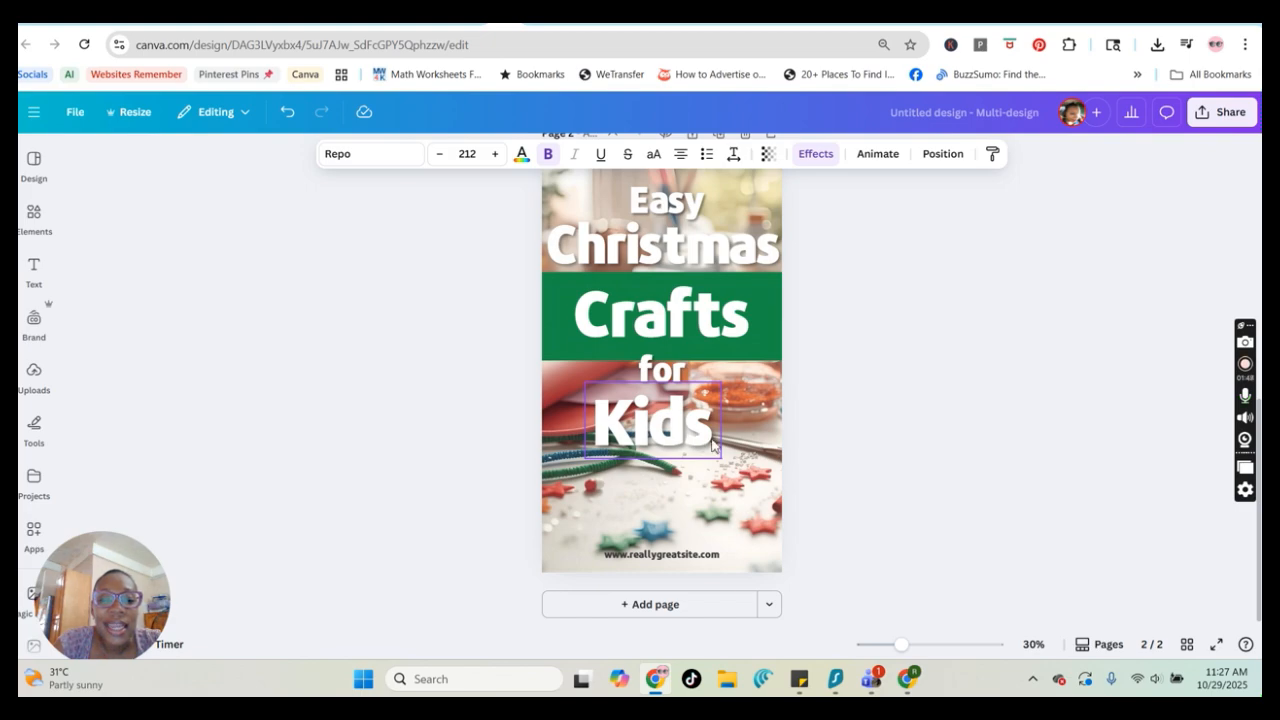
drag(699, 424, 711, 434)
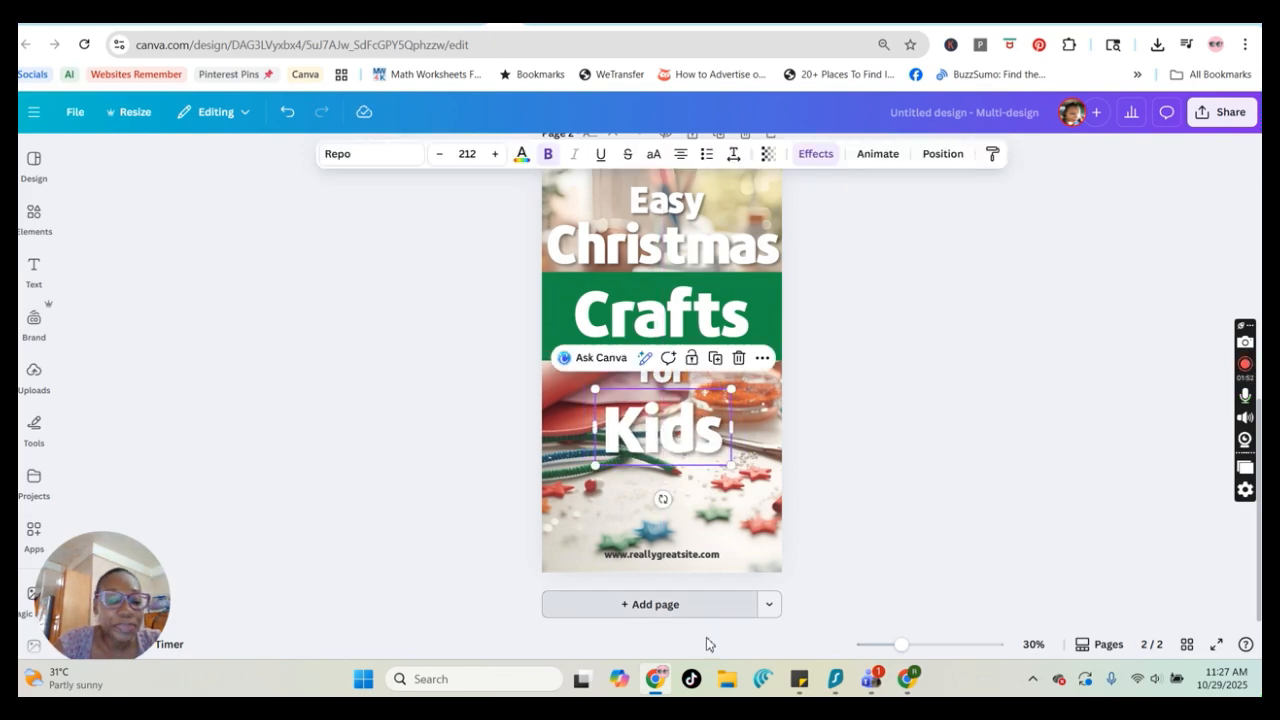
click(623, 600)
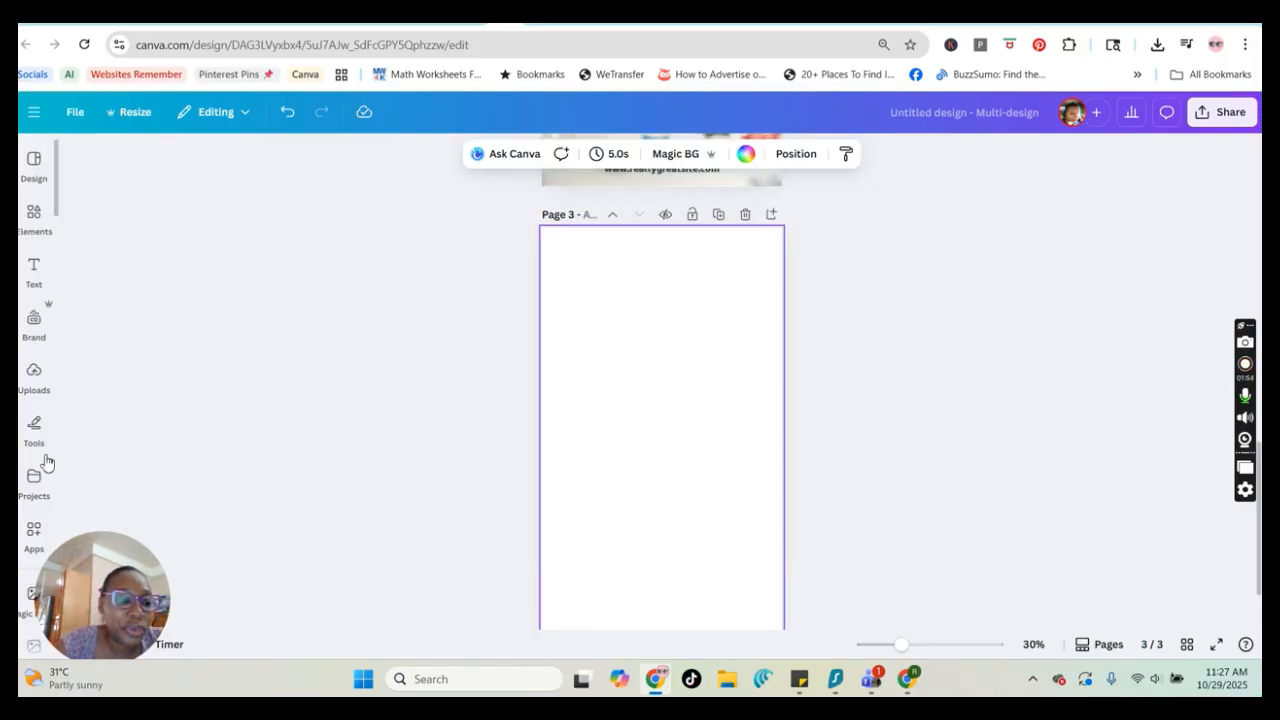
Open Magic Media image generation and set the layout to Portrait and the style to Photo
click(38, 278)
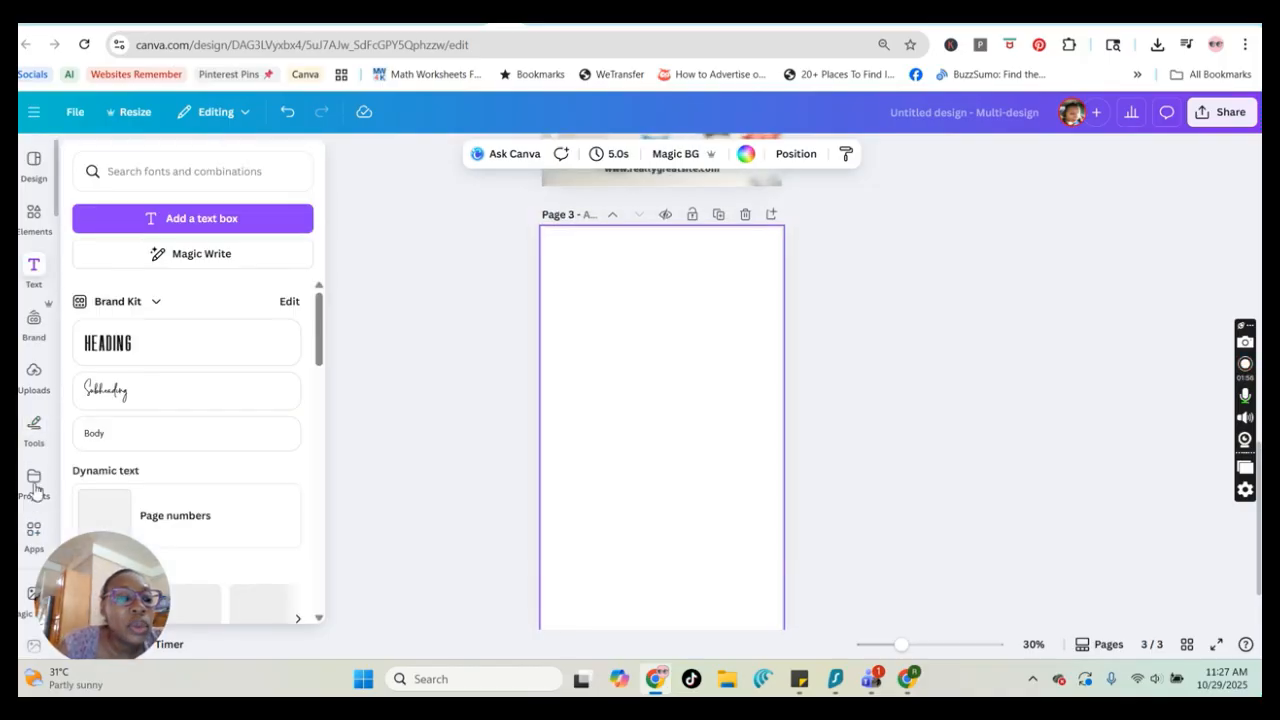
click(35, 488)
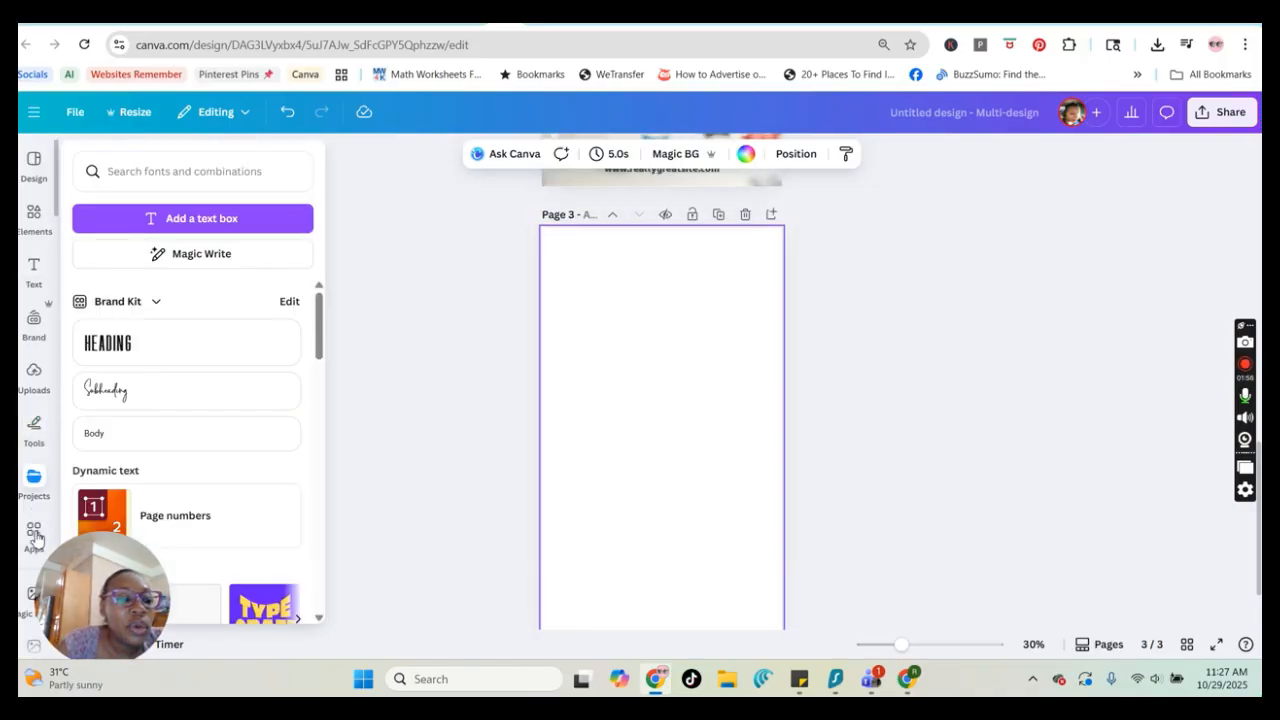
click(33, 595)
click(33, 593)
drag(75, 600, 222, 640)
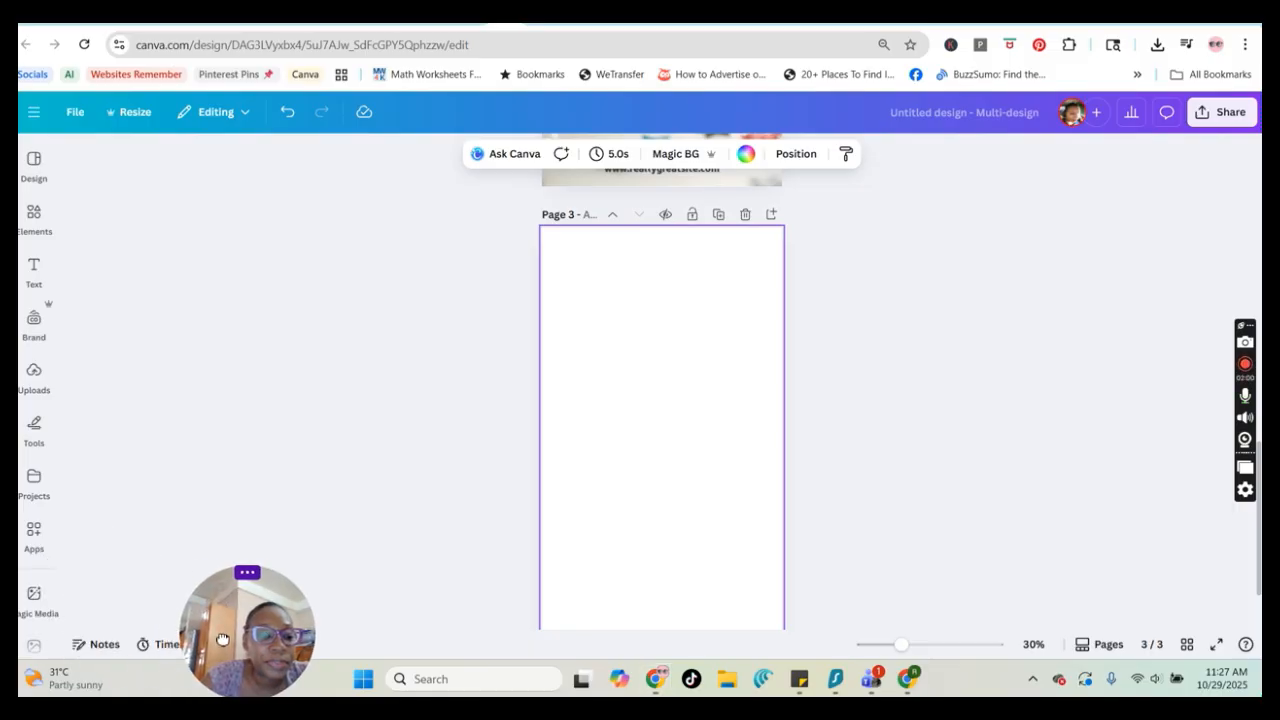
click(34, 595)
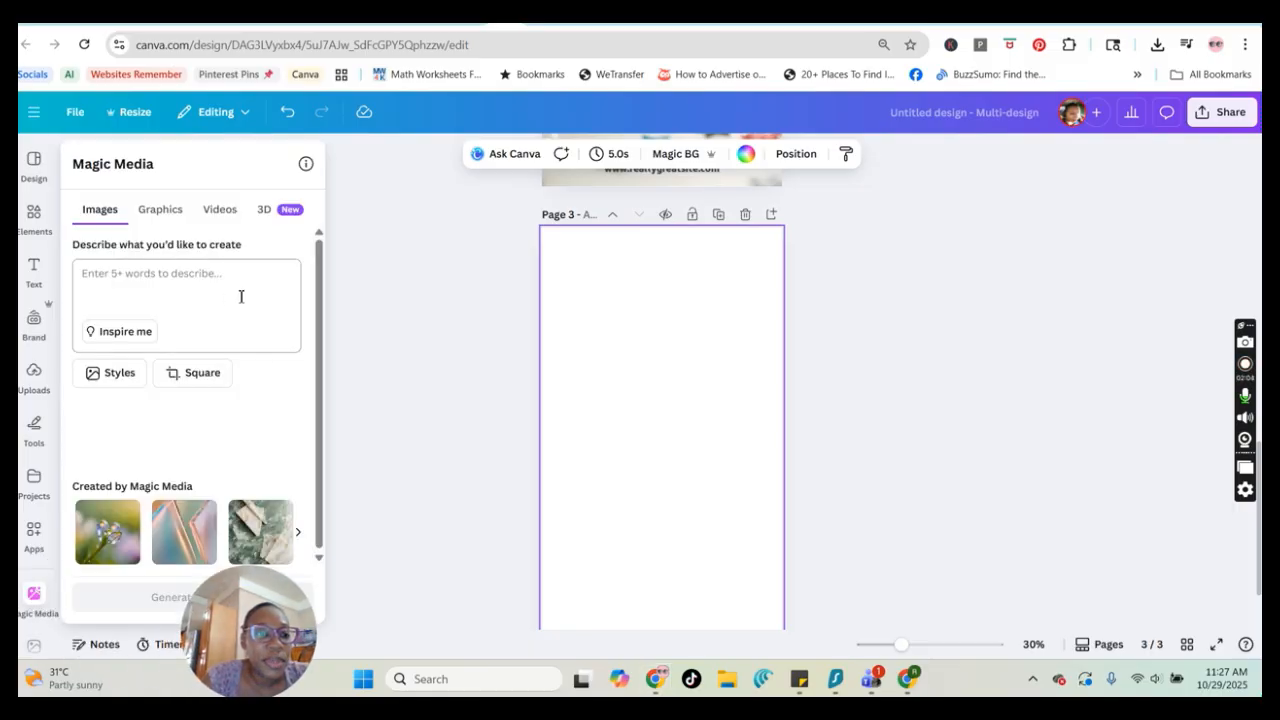
click(198, 378)
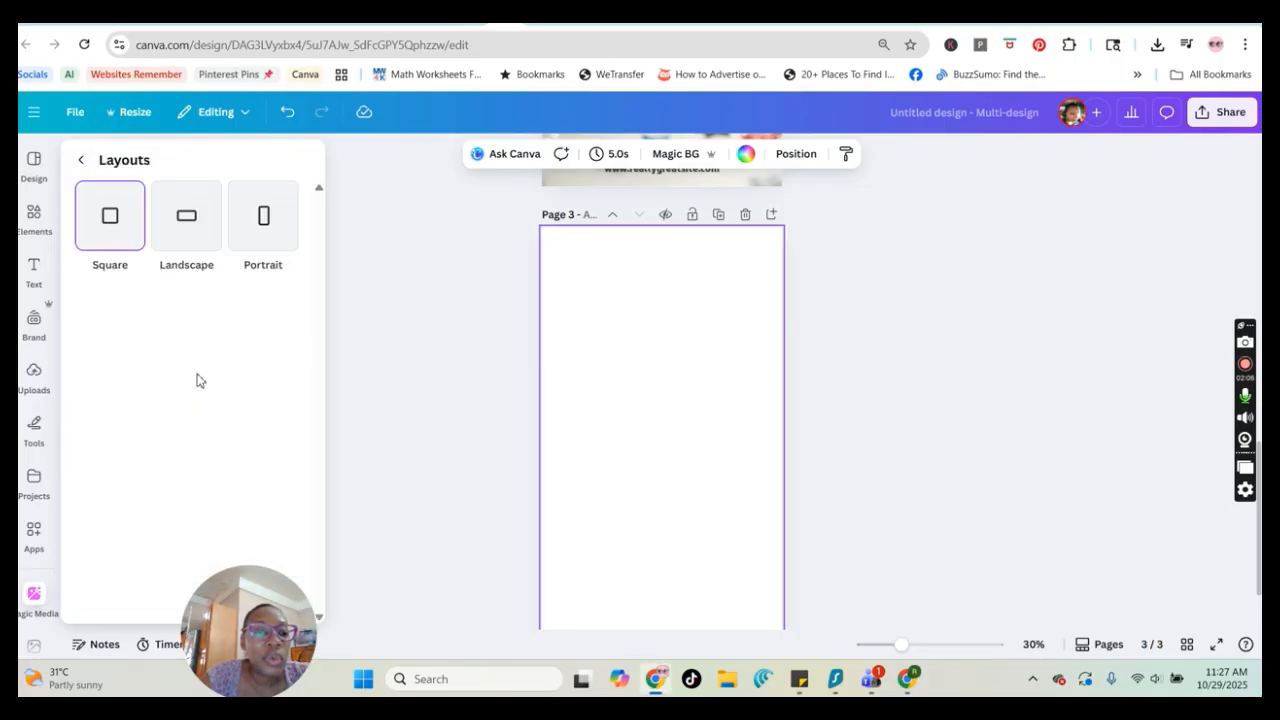
click(266, 214)
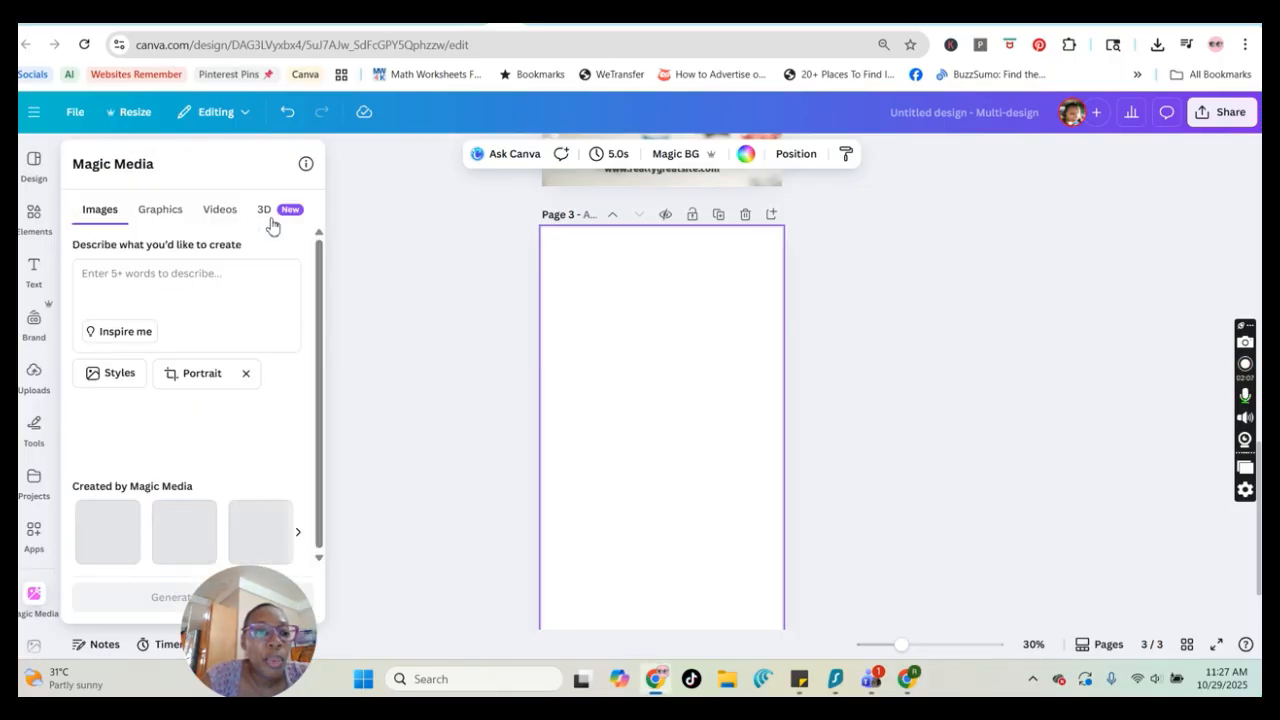
click(112, 381)
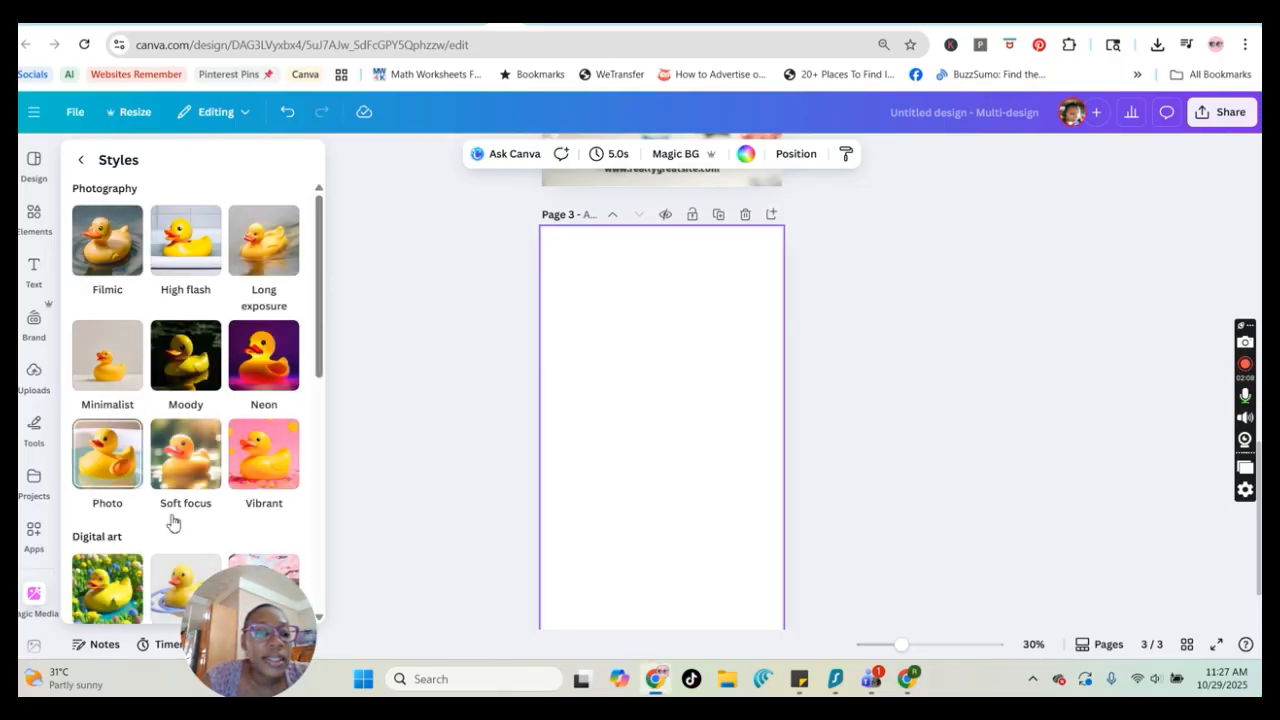
click(108, 460)
click(161, 284)
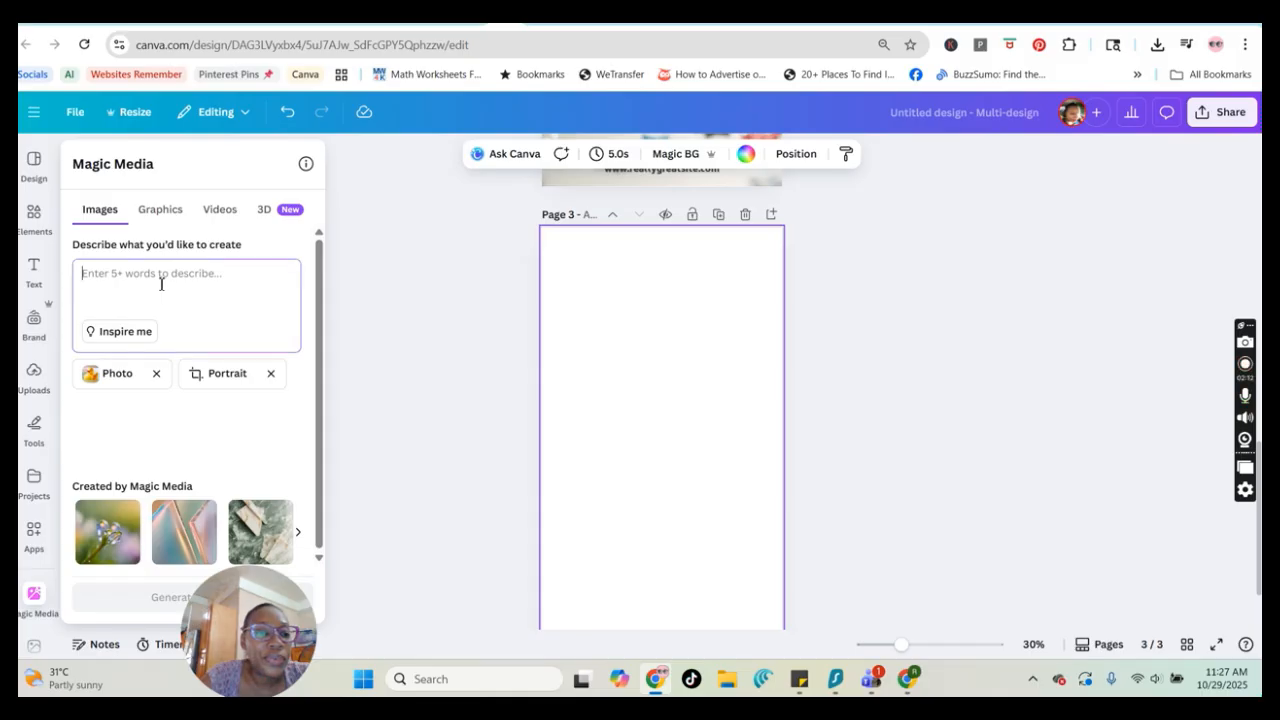
Paste the copied pin prompt into the image description field
key(ctrl+v)
scroll(190, 320, up, 5)
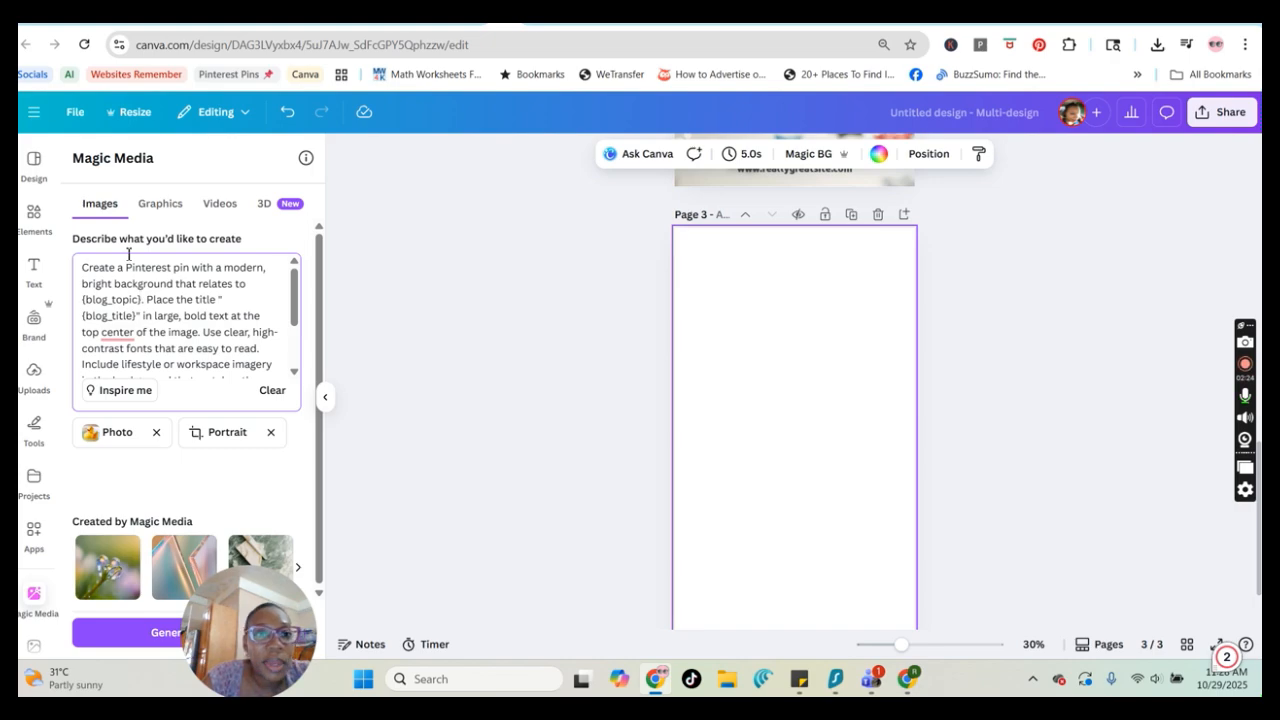
Check the related trend keywords for kids' crafts on Pinterest Trends
click(222, 32)
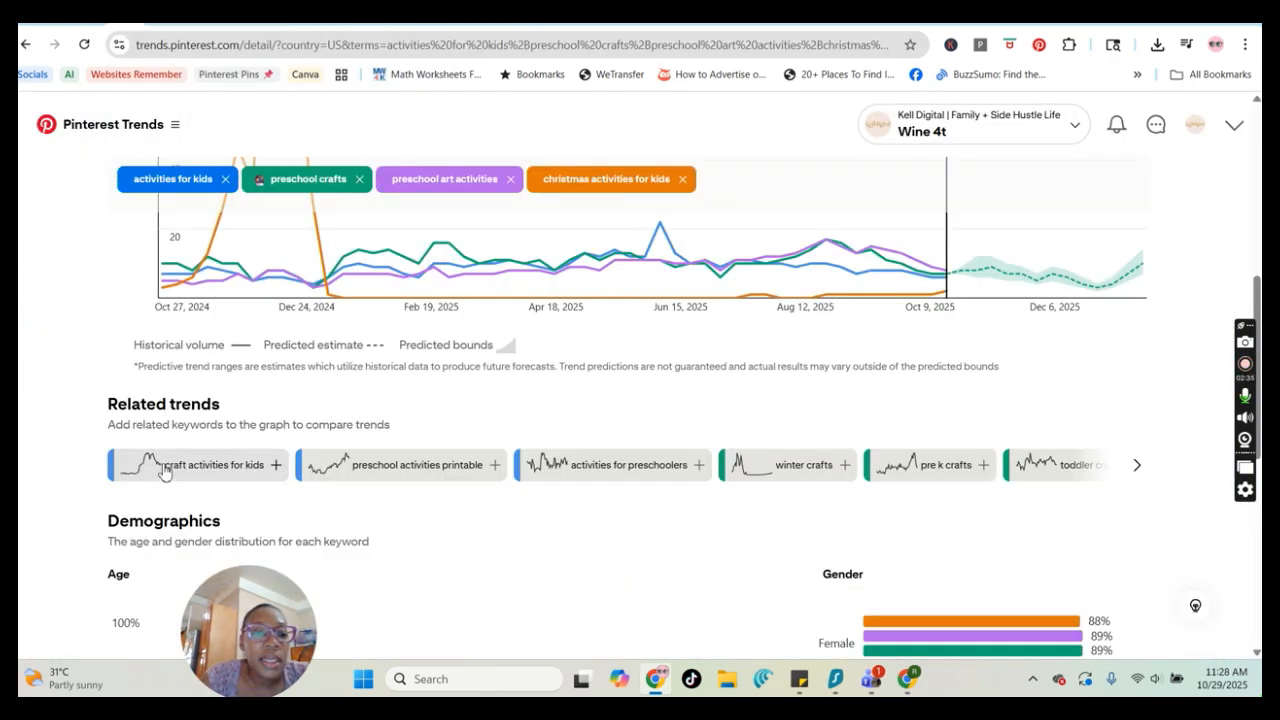
drag(163, 470, 264, 484)
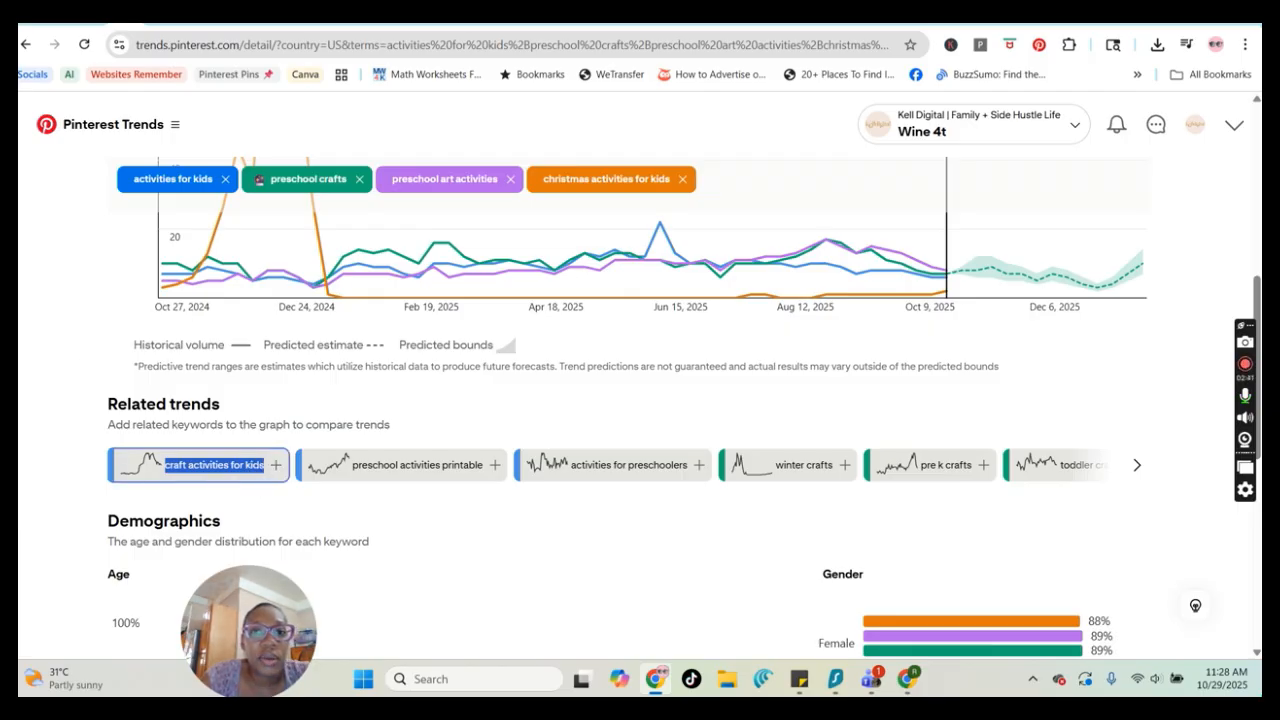
click(482, 24)
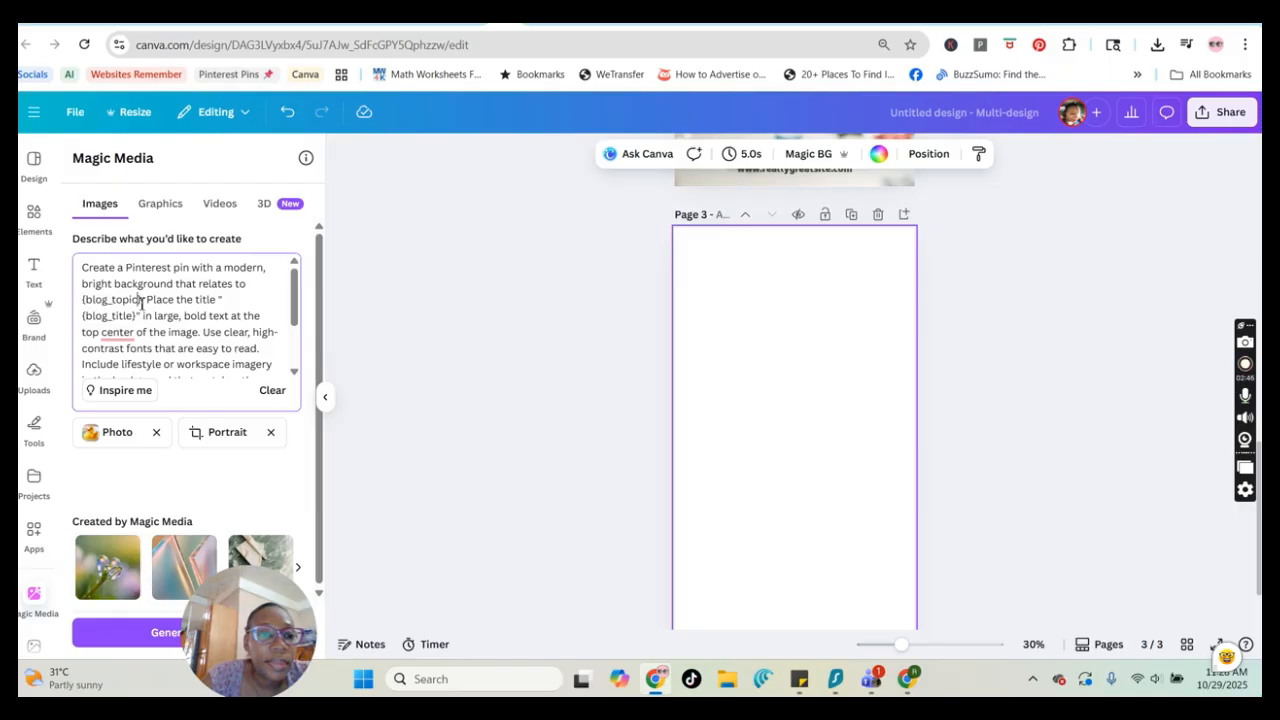
Replace the blog topic placeholder in the prompt with '20 Fun Craft activities for kids'
drag(141, 304, 96, 306)
text(craft activities for kids)
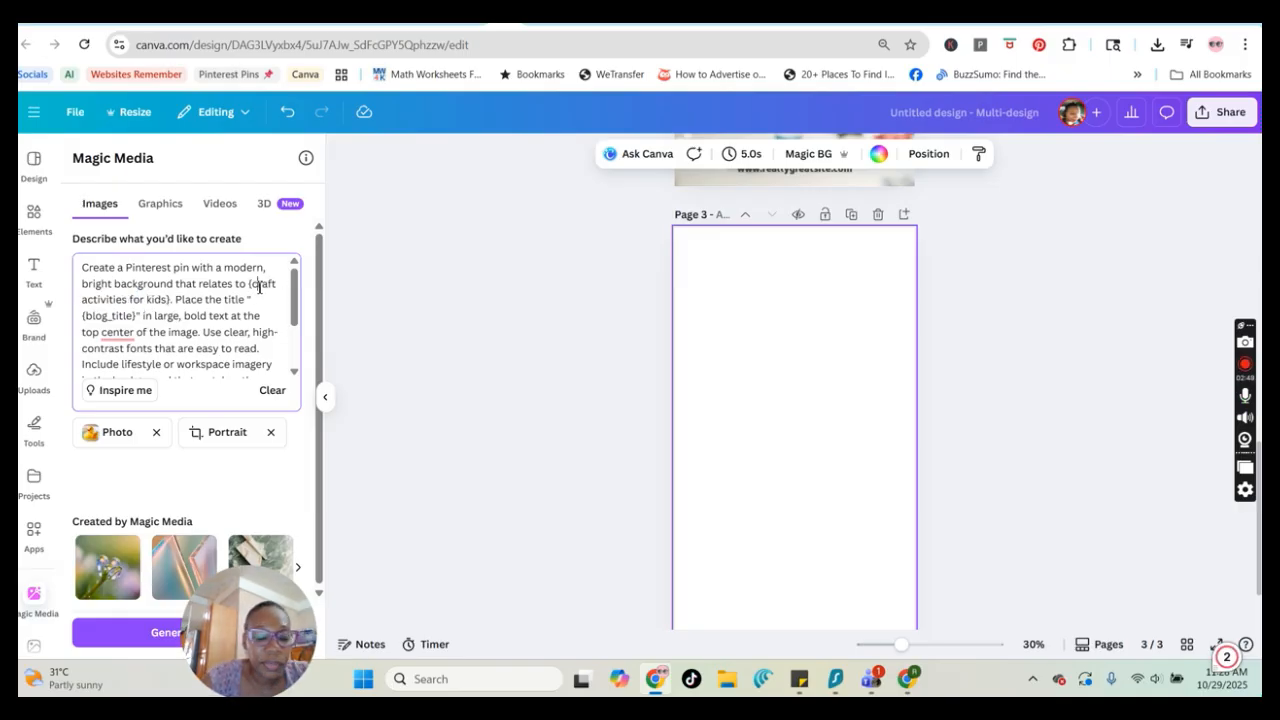
key(BackSpace)
text(C)
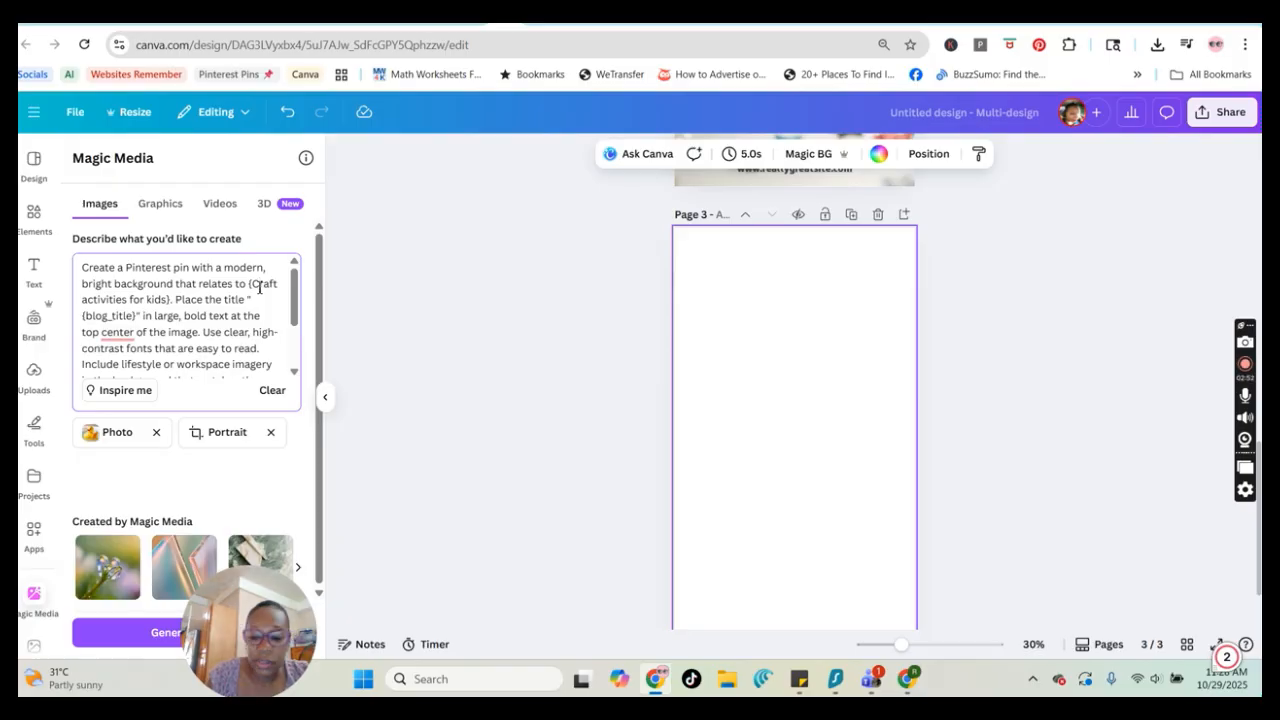
click(257, 286)
text(20 Fun)
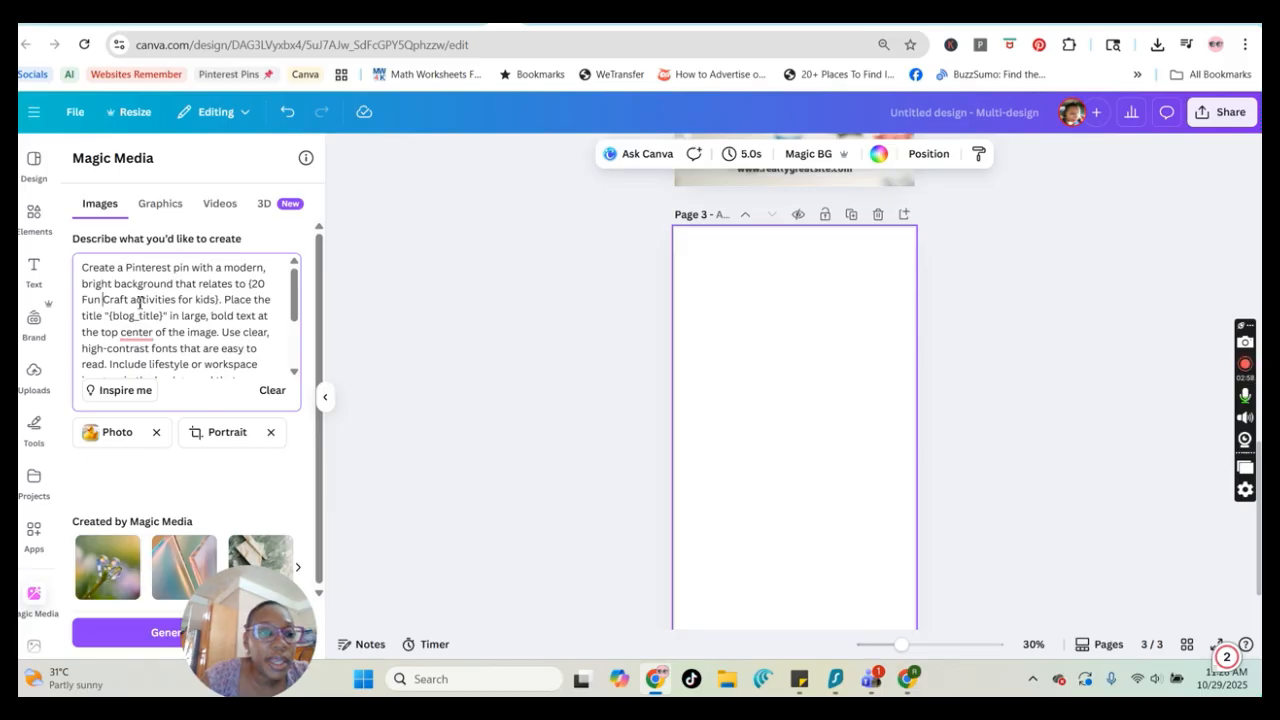
Generate images from the edited prompt and insert the fourth generated pin onto the new page
scroll(137, 305, down, 2)
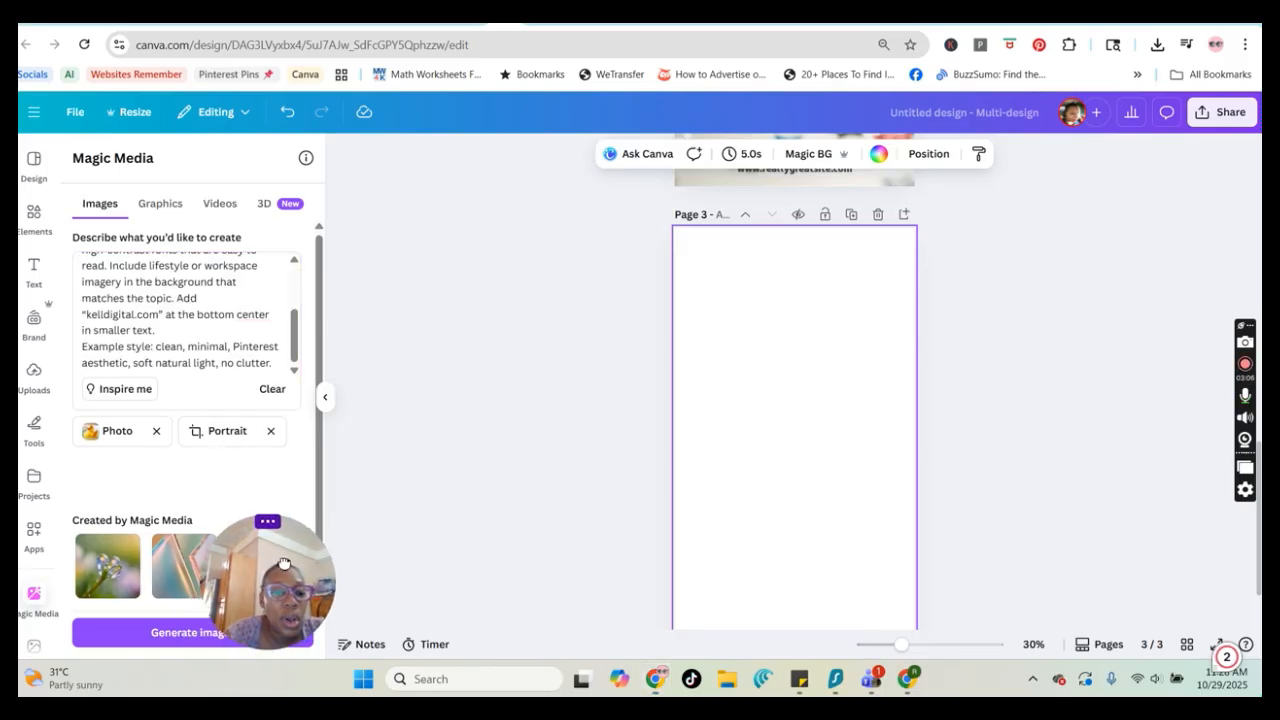
drag(264, 570, 1125, 570)
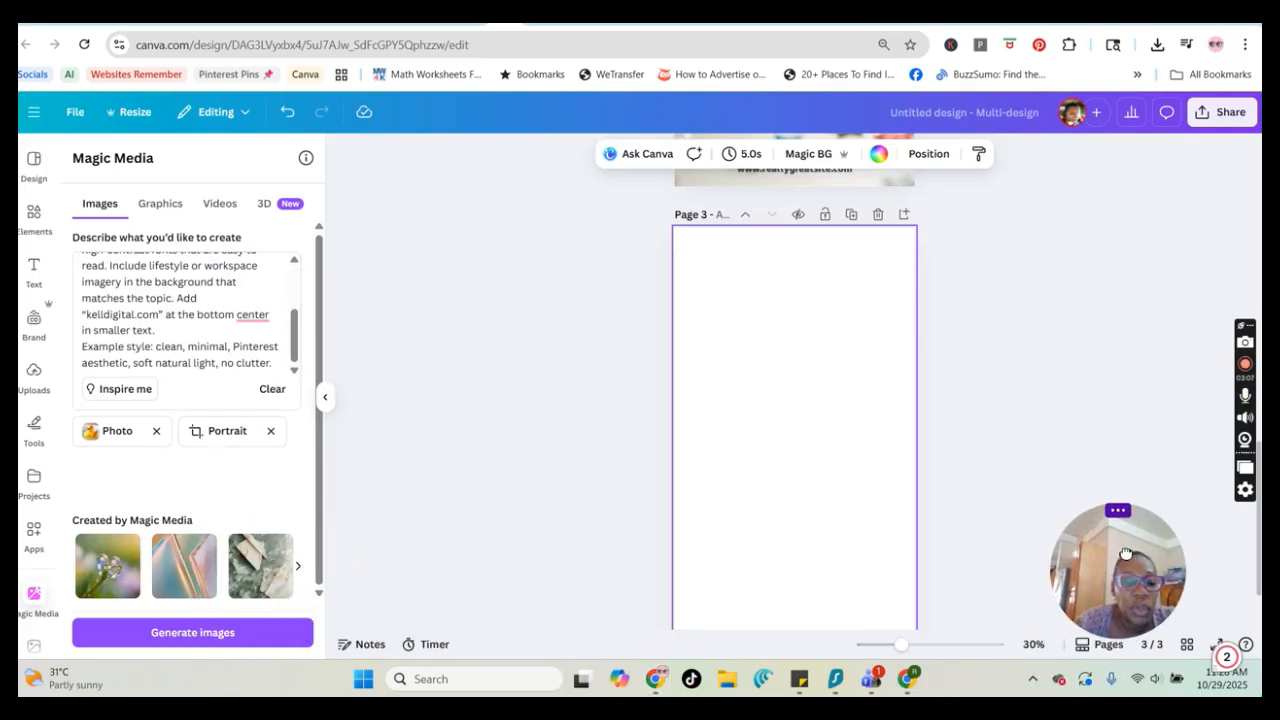
click(244, 634)
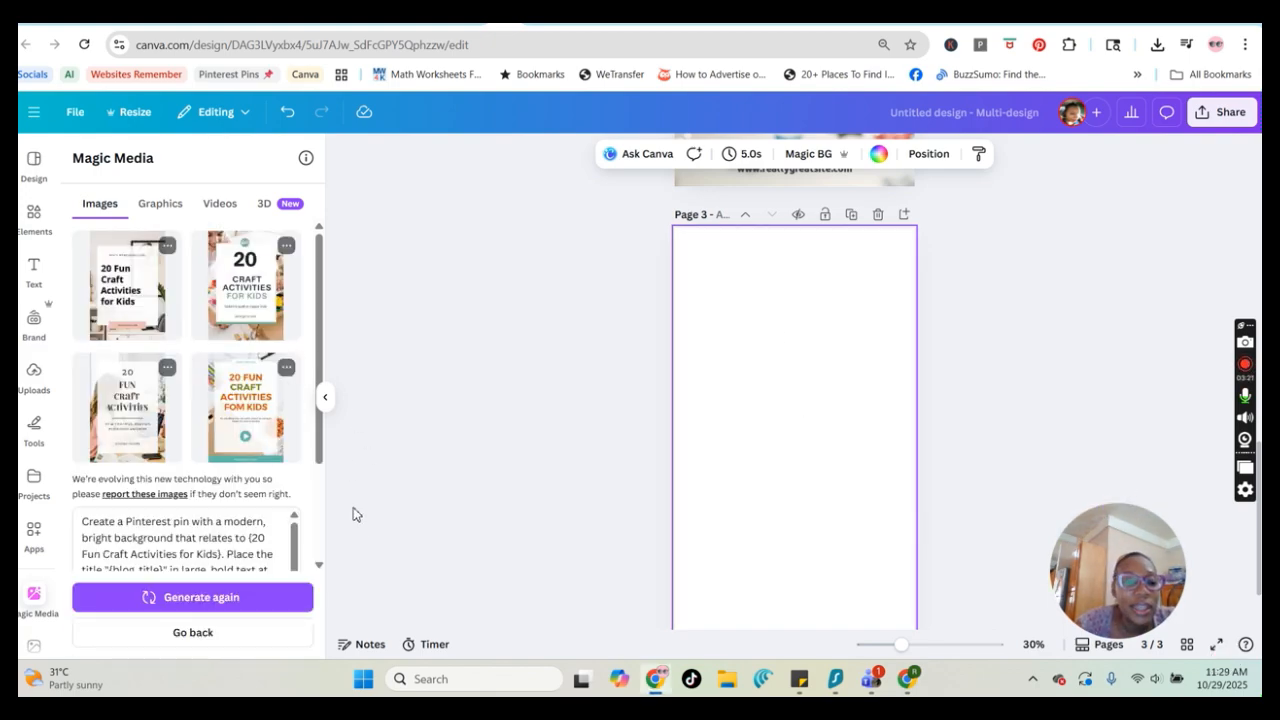
click(250, 430)
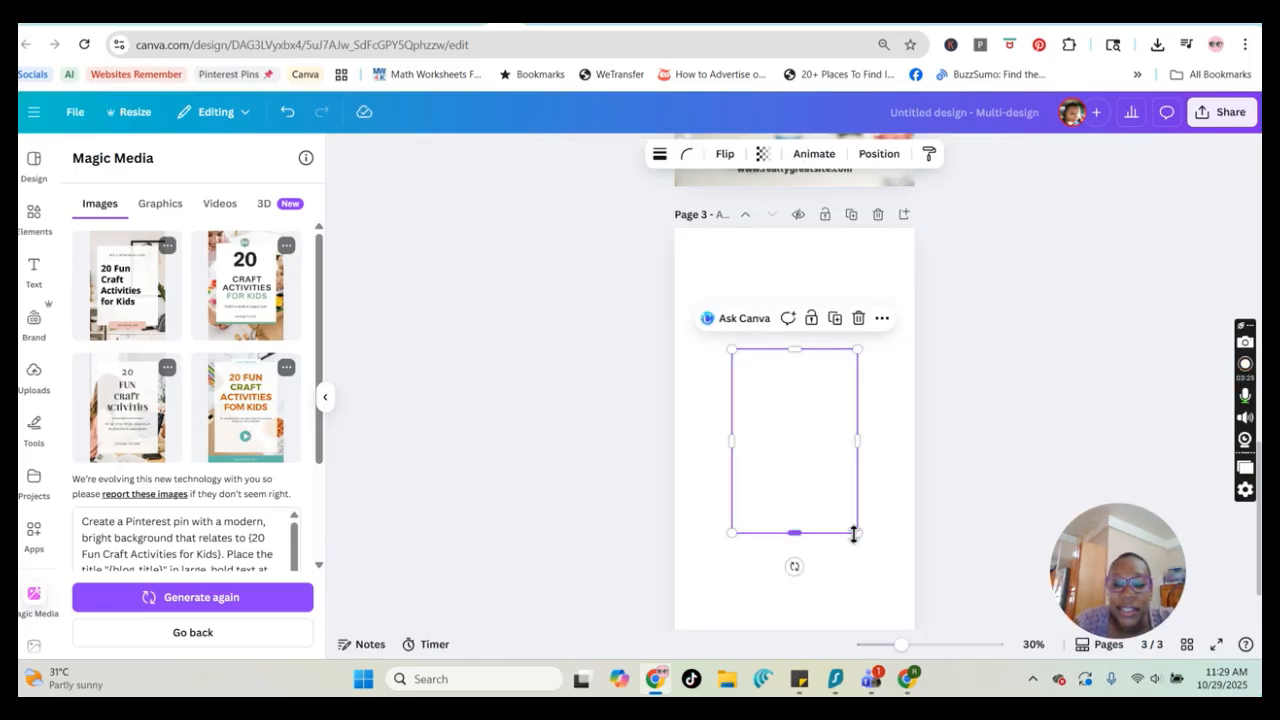
click(851, 340)
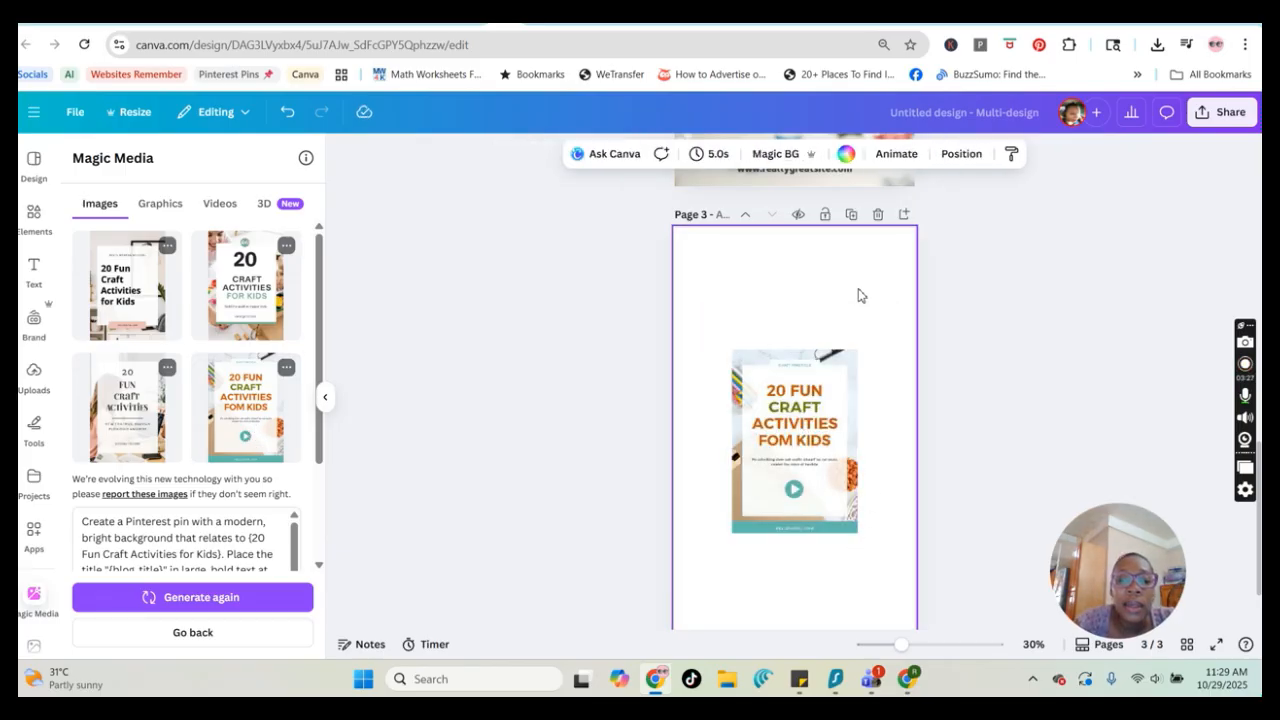
Enlarge the inserted craft activities pin image so it fills the third page
click(851, 530)
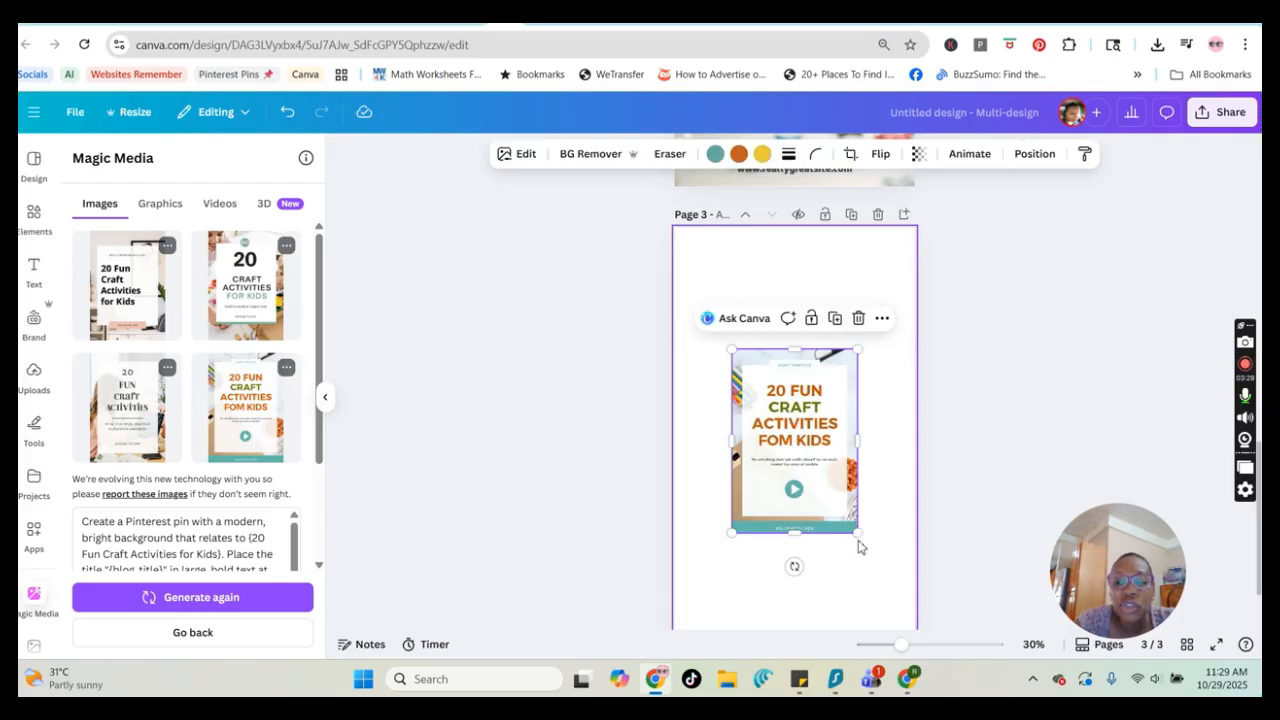
drag(857, 532, 889, 637)
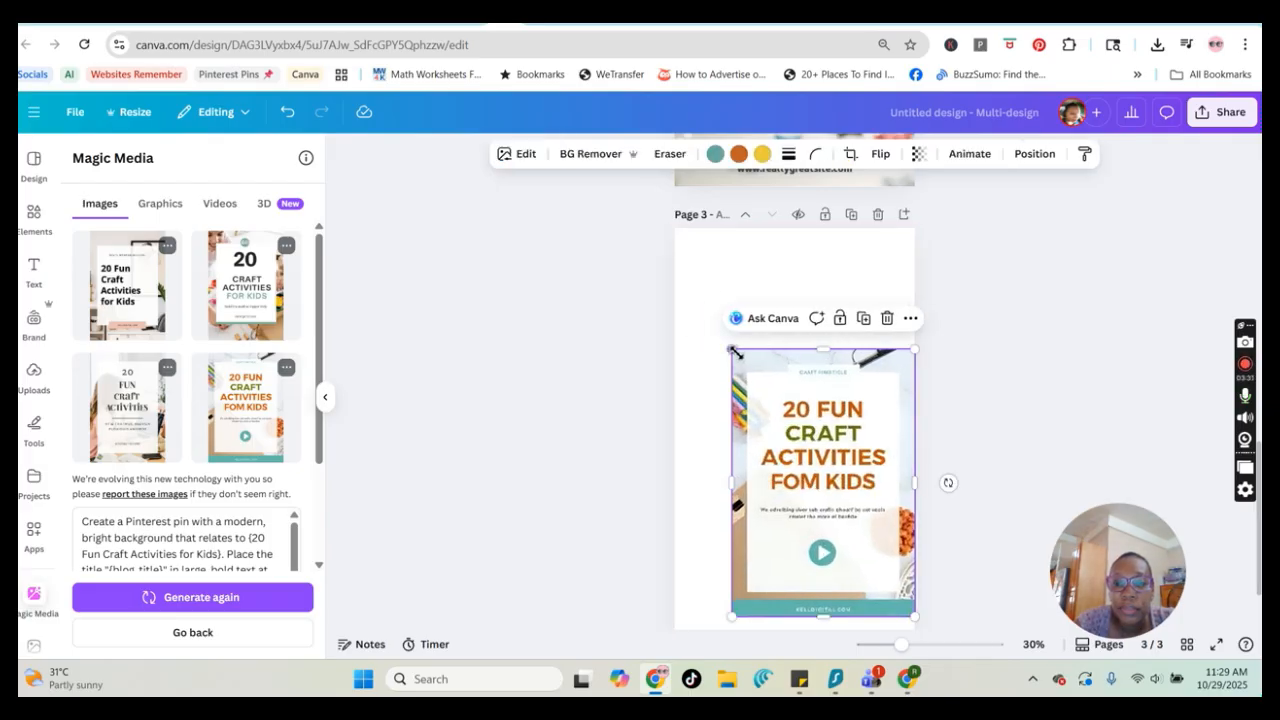
drag(731, 349, 688, 204)
mouse_move(814, 411)
mouse_down()
mouse_move(846, 399)
mouse_move(824, 403)
mouse_up()
scroll(889, 449, down, 1)
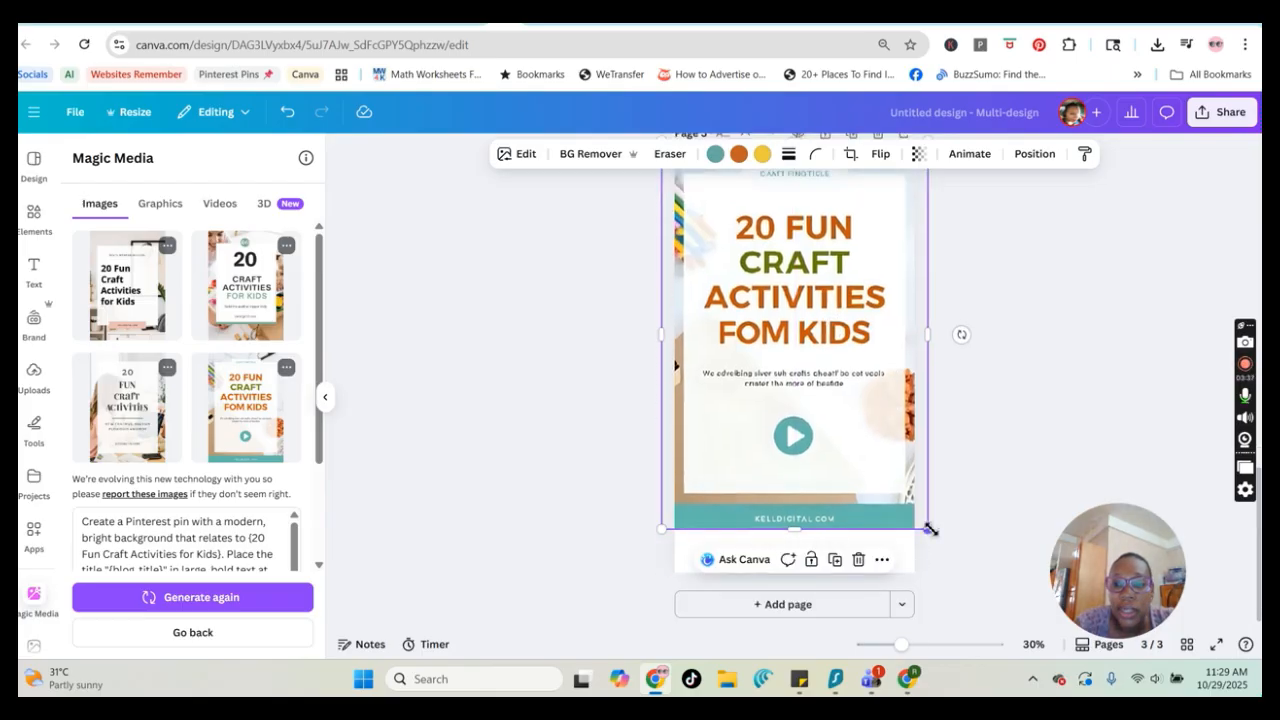
drag(928, 529, 921, 594)
mouse_move(821, 485)
mouse_down()
mouse_move(795, 489)
mouse_move(805, 485)
mouse_up()
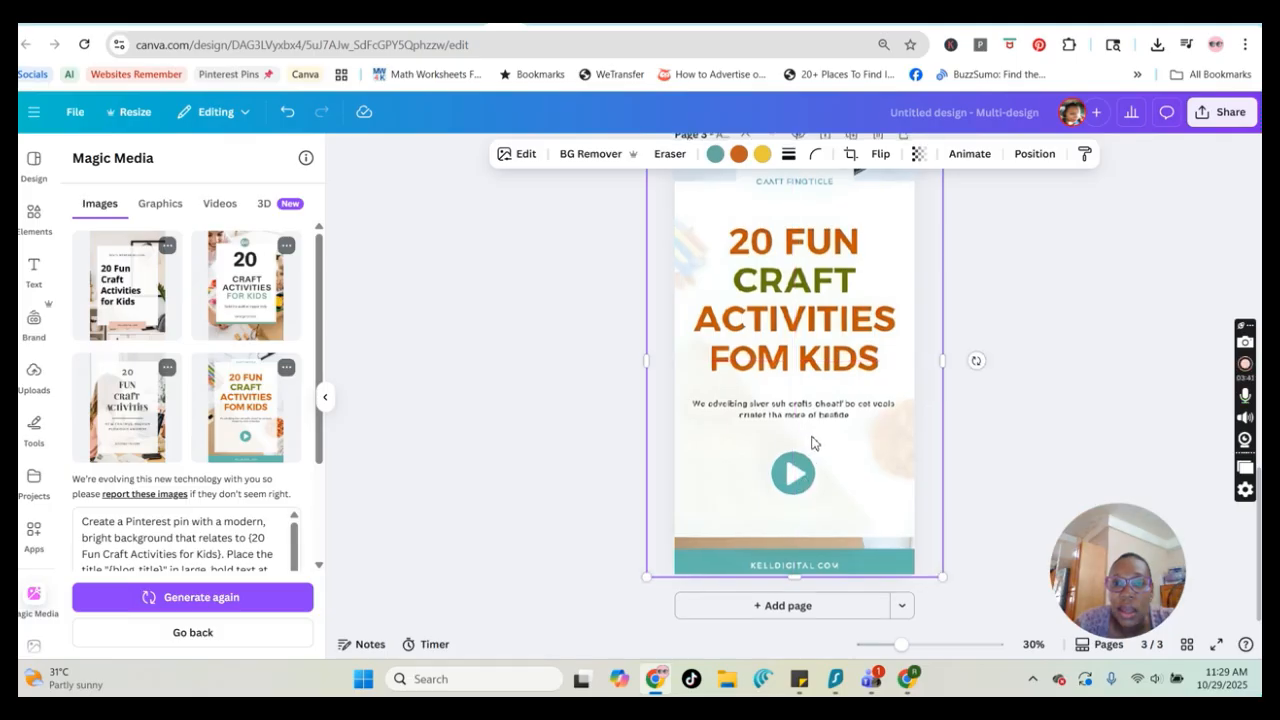
Add a new blank page below the resized pin
scroll(815, 443, up, 2)
scroll(815, 443, down, 1)
scroll(820, 495, down, 1)
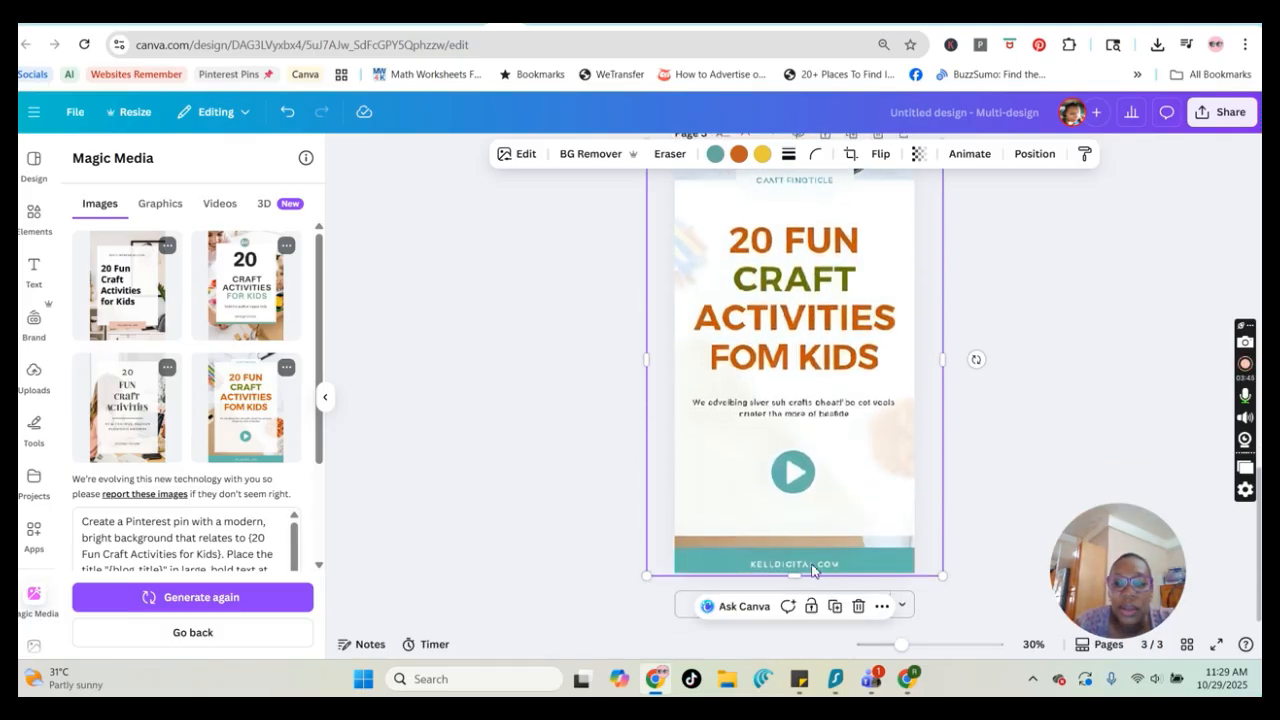
click(714, 605)
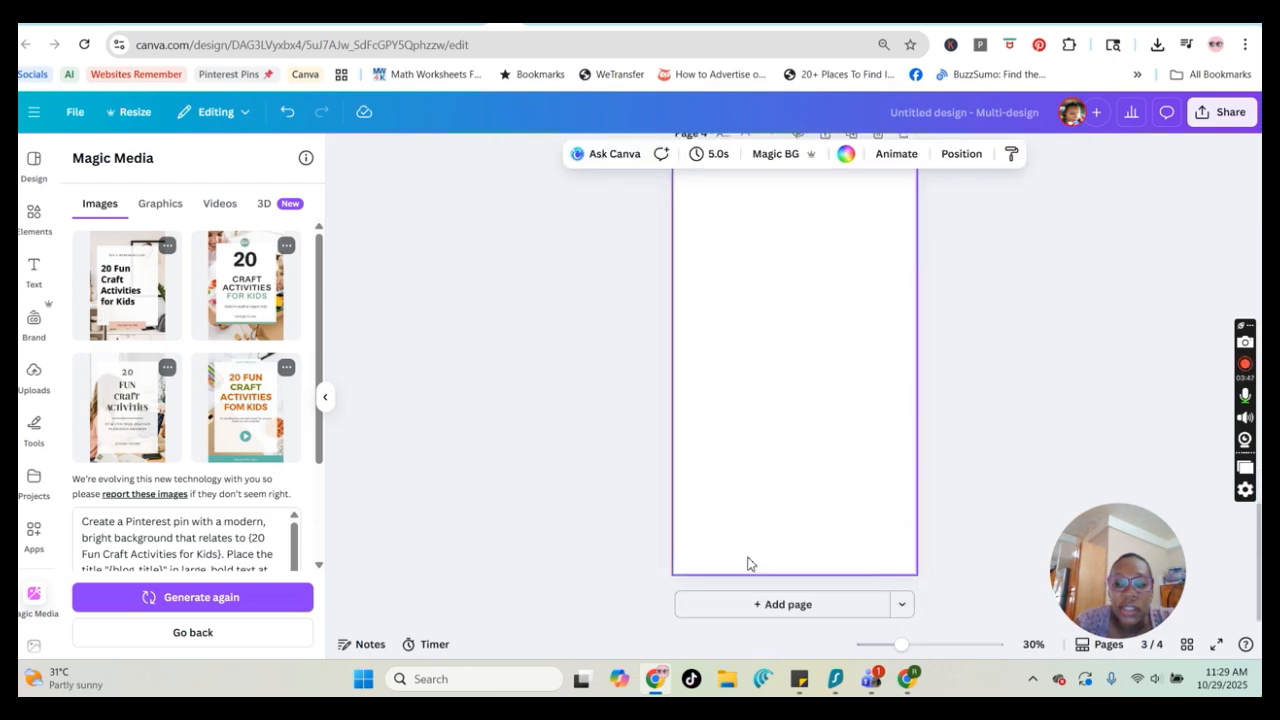
Add a new page to the Pinterest Pin design and paste the copied craft activities pin image onto it
click(136, 414)
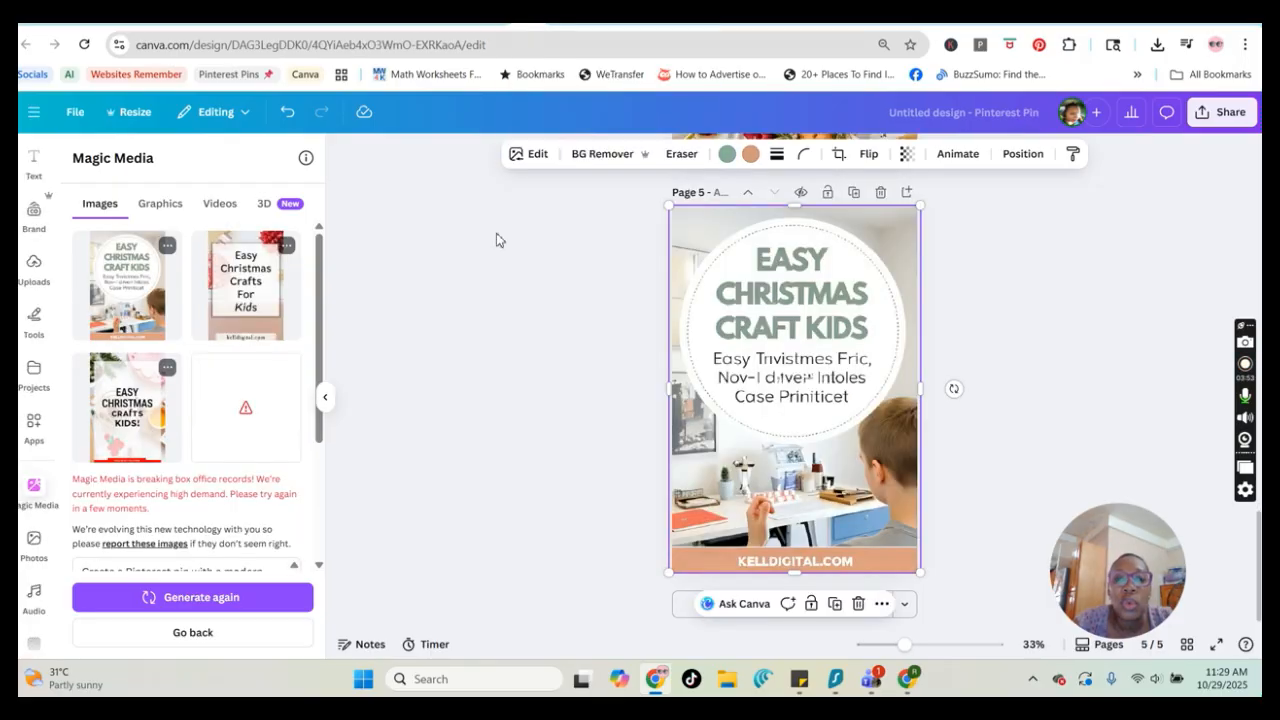
click(686, 606)
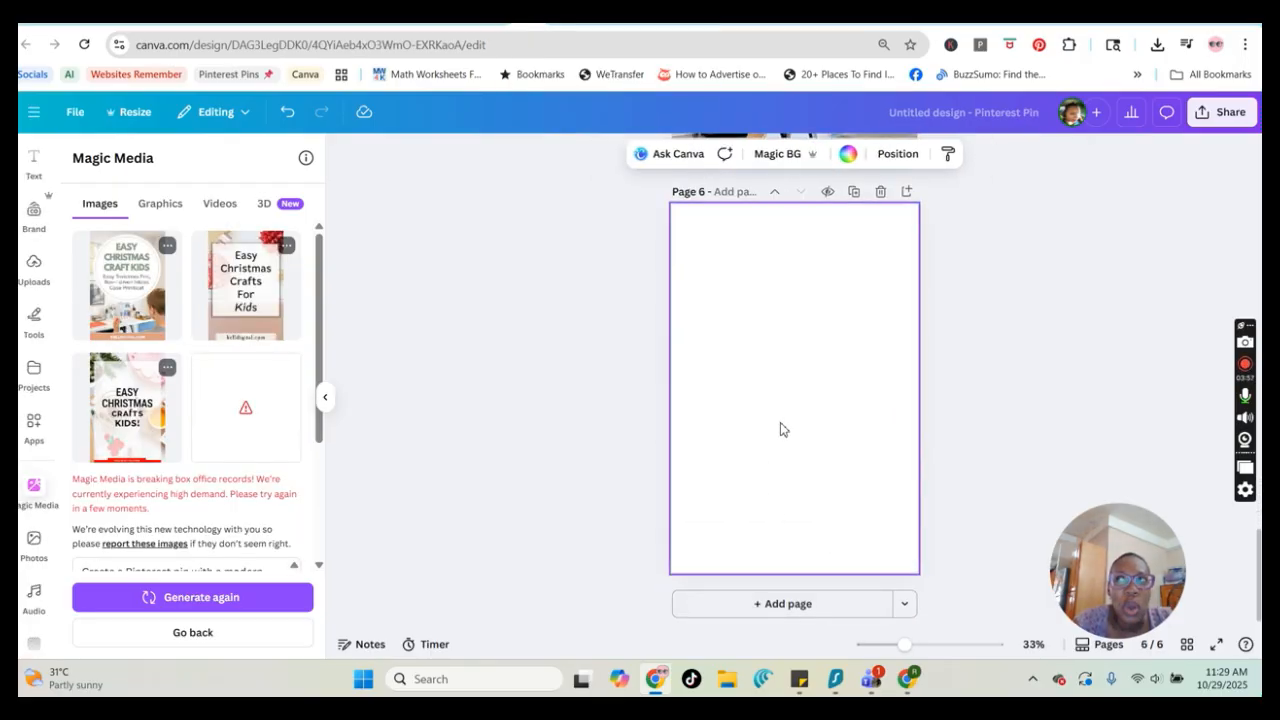
key(ctrl+v)
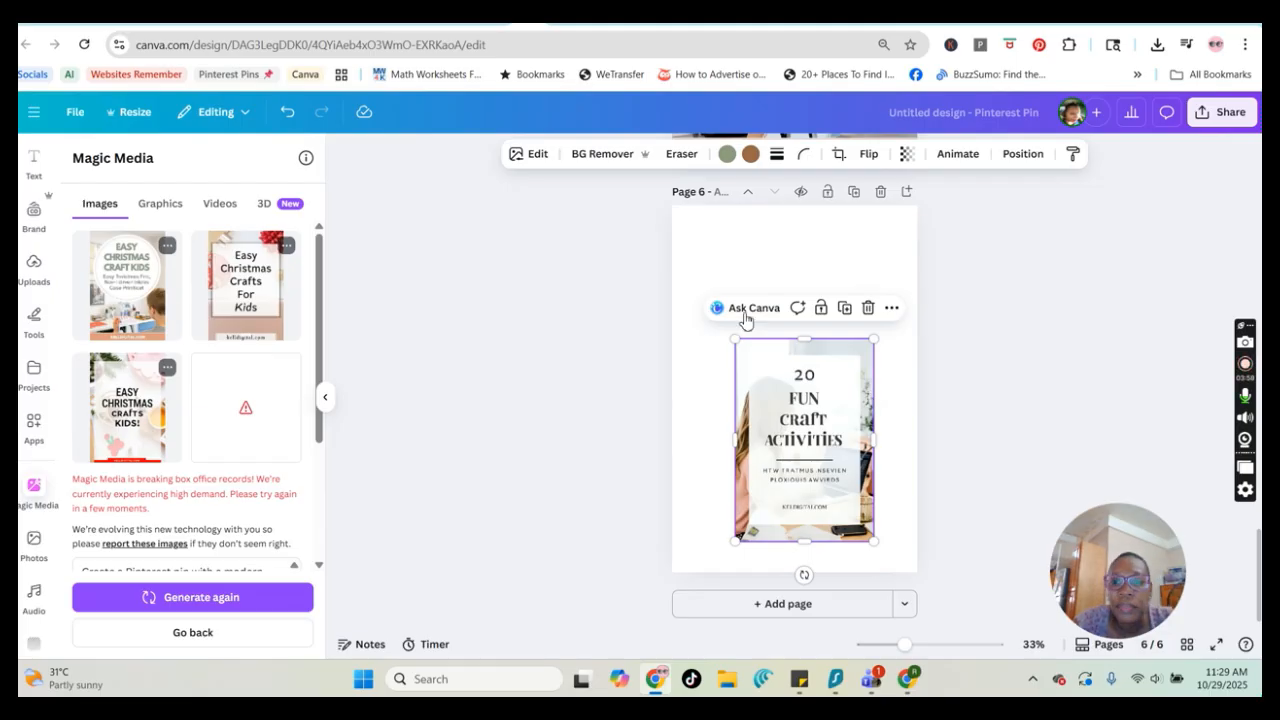
Enlarge the pasted pin image slightly on the new page
click(698, 286)
click(740, 357)
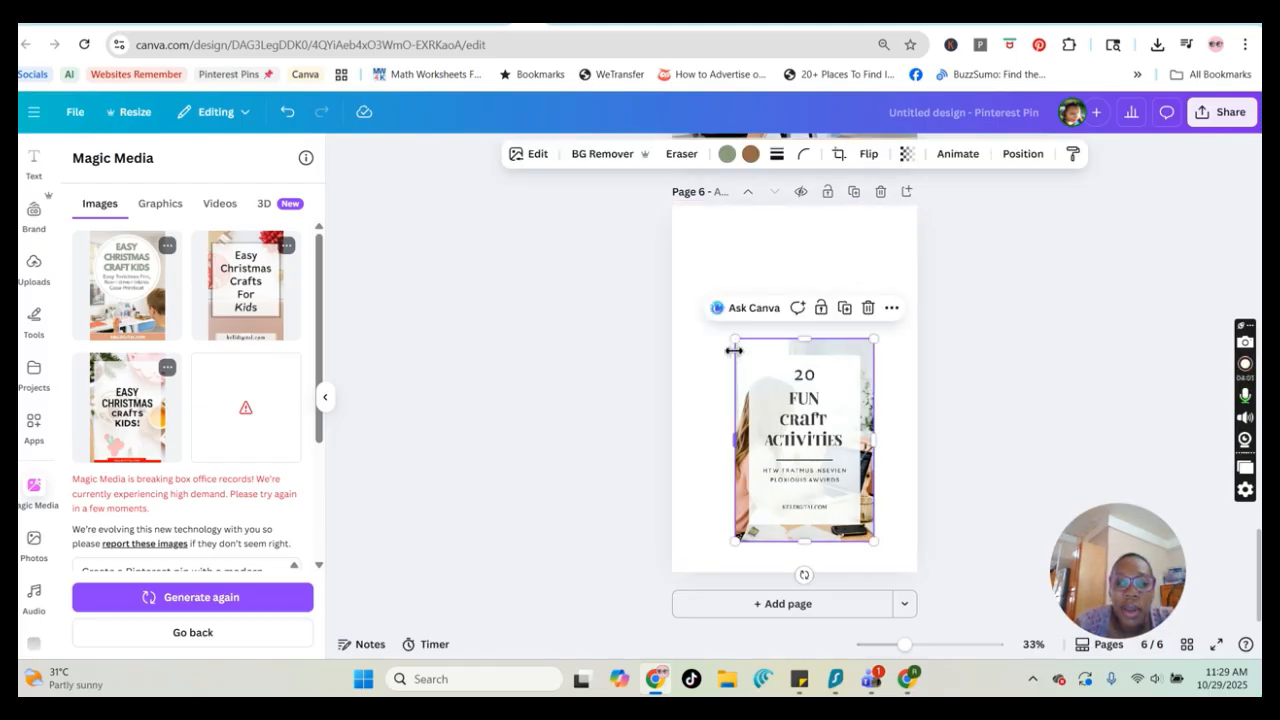
mouse_move(735, 338)
mouse_down()
mouse_move(677, 274)
mouse_move(658, 228)
mouse_move(723, 329)
mouse_up()
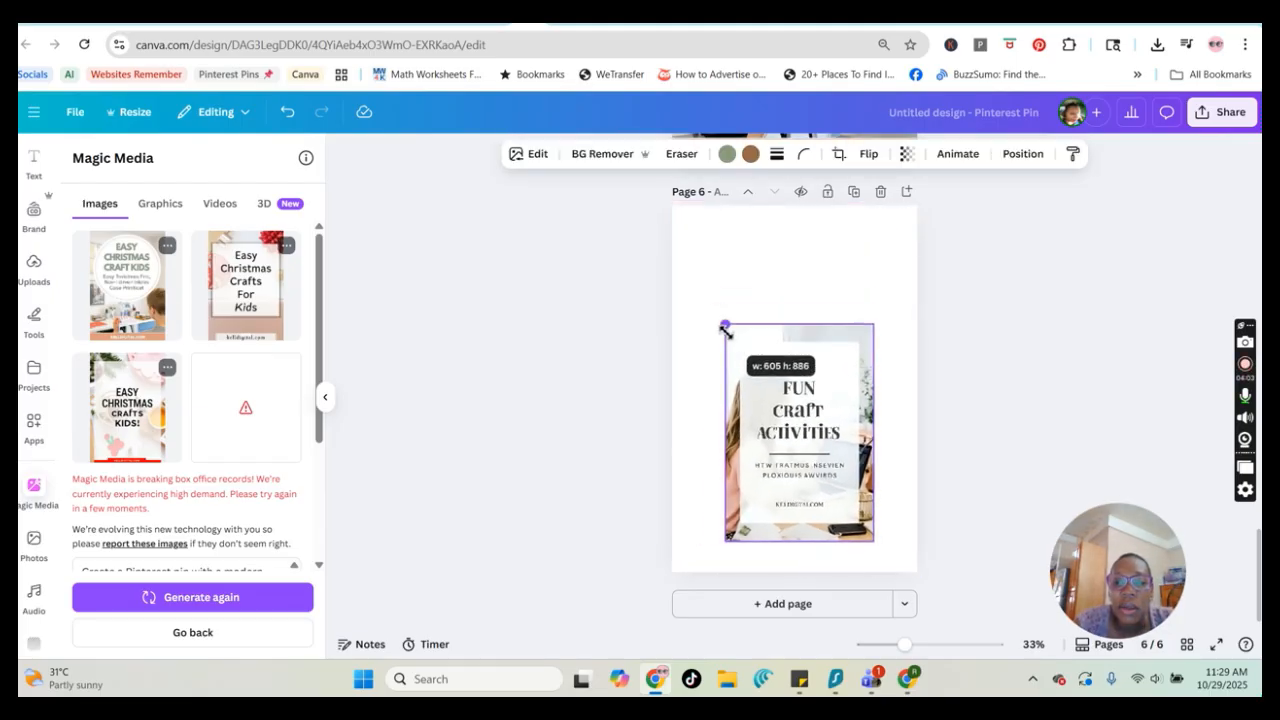
click(734, 254)
scroll(34, 300, up, 2)
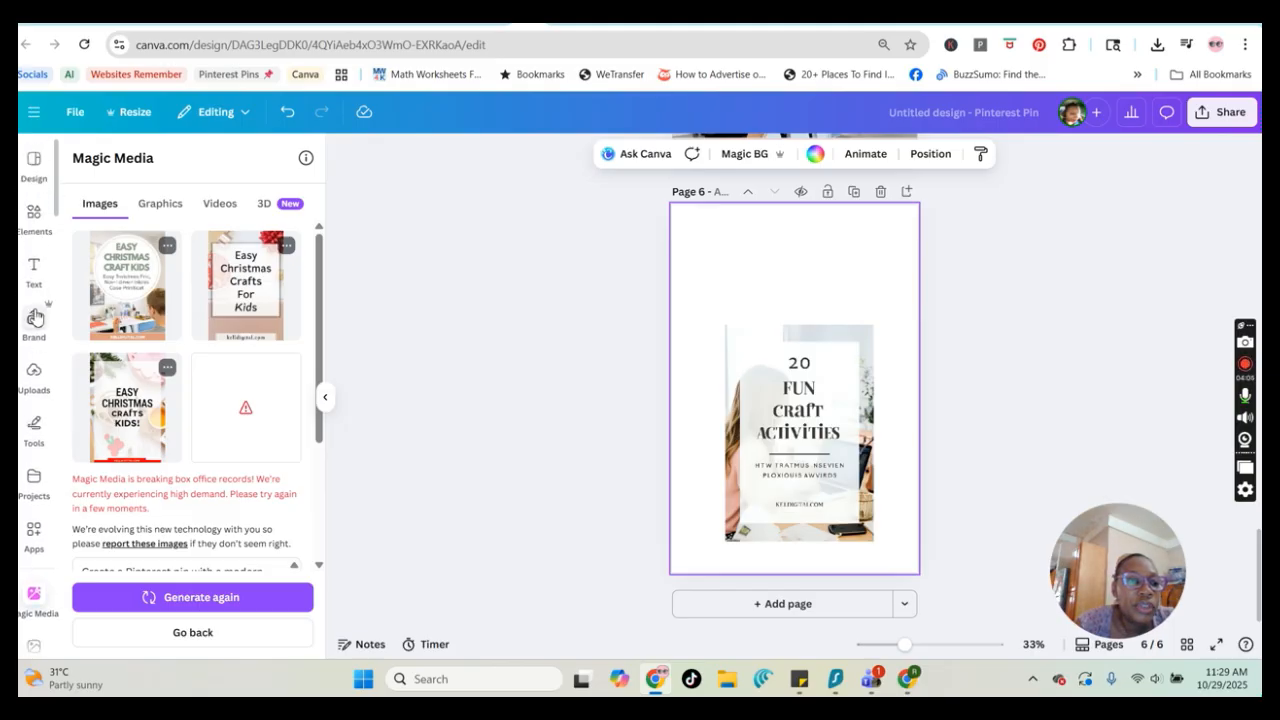
Add a single-frame grid from Elements to the page and drop the pin image into it to fill the page
click(34, 214)
scroll(197, 503, down, 3)
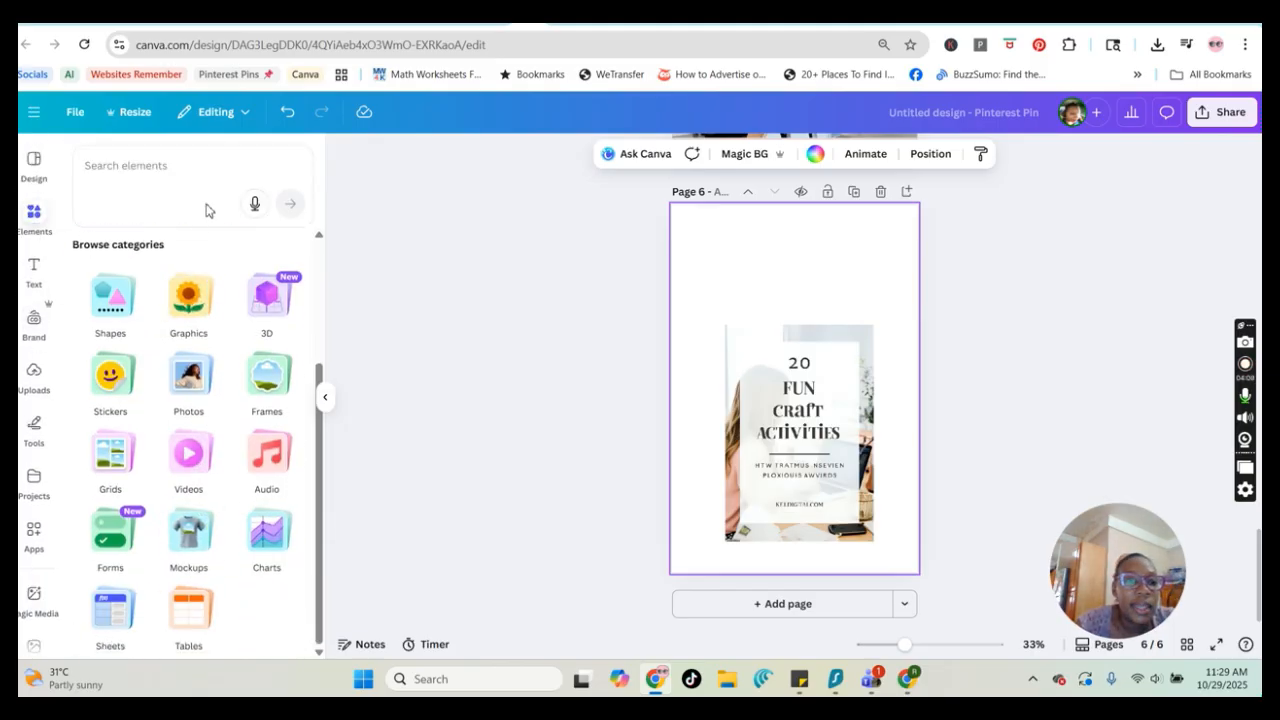
drag(320, 471, 338, 522)
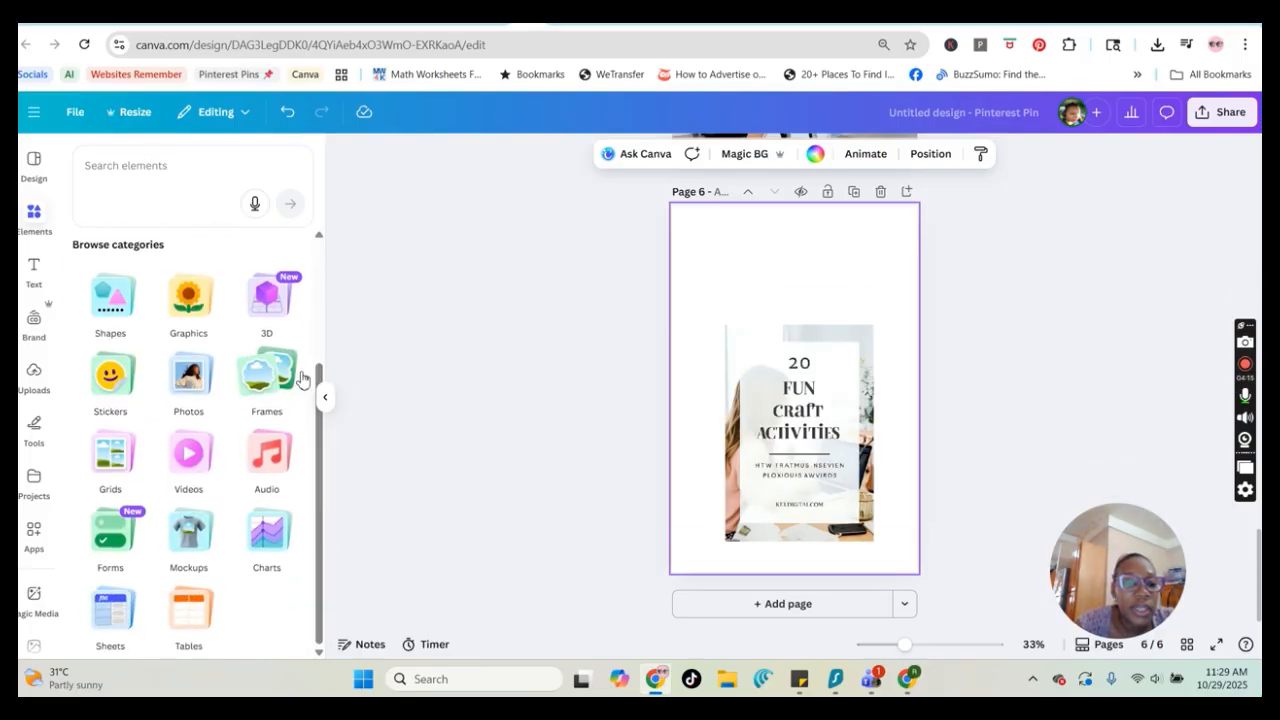
click(110, 455)
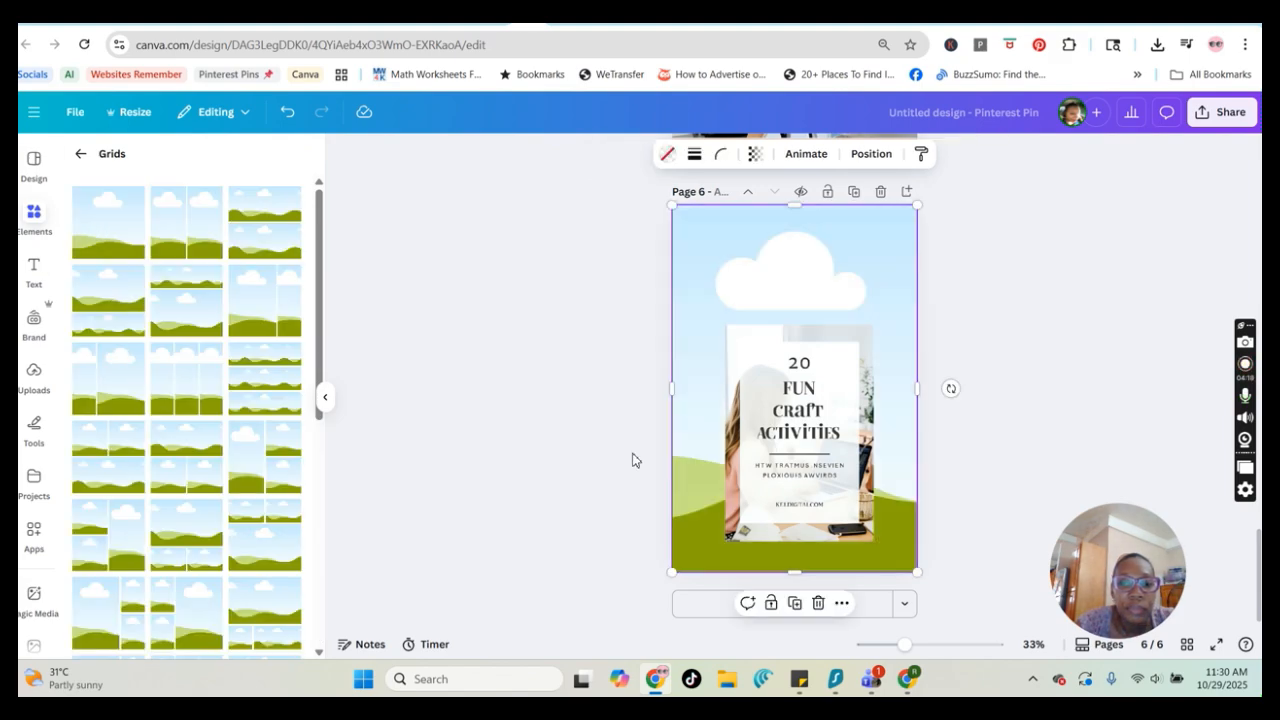
drag(802, 425, 799, 405)
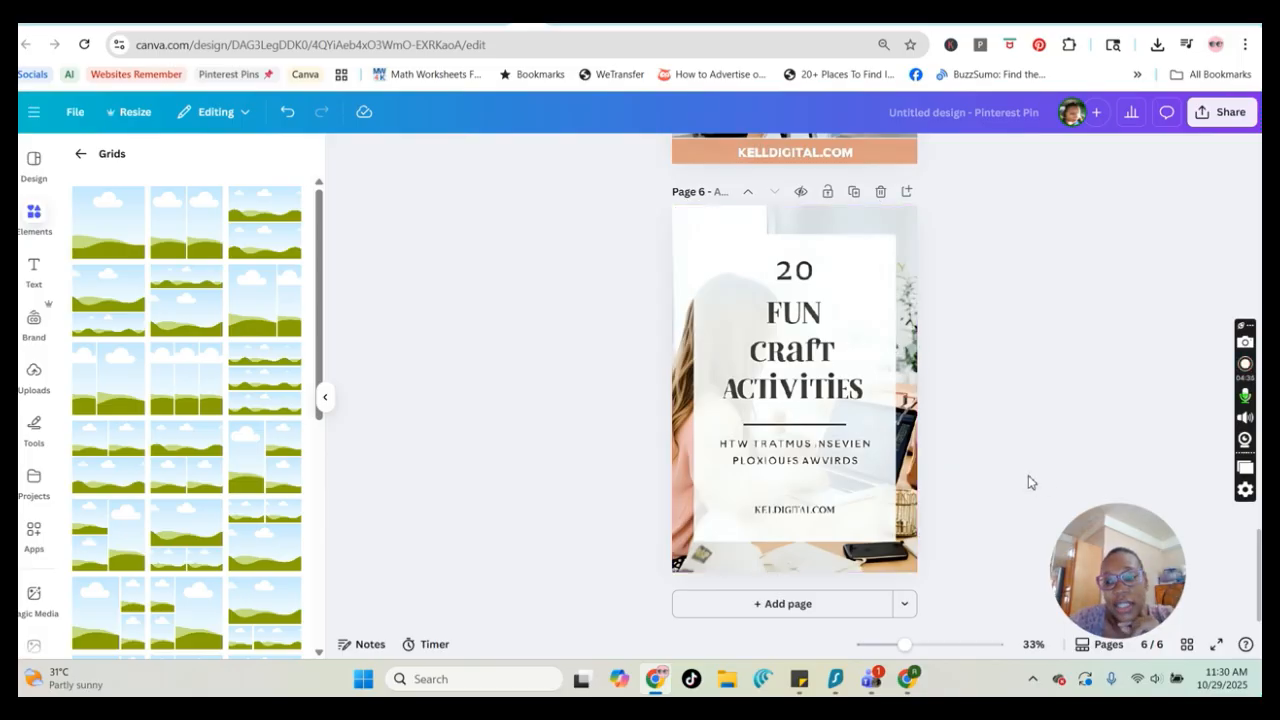
Use Grab Text on the pin image to extract all of its text as editable text
click(840, 406)
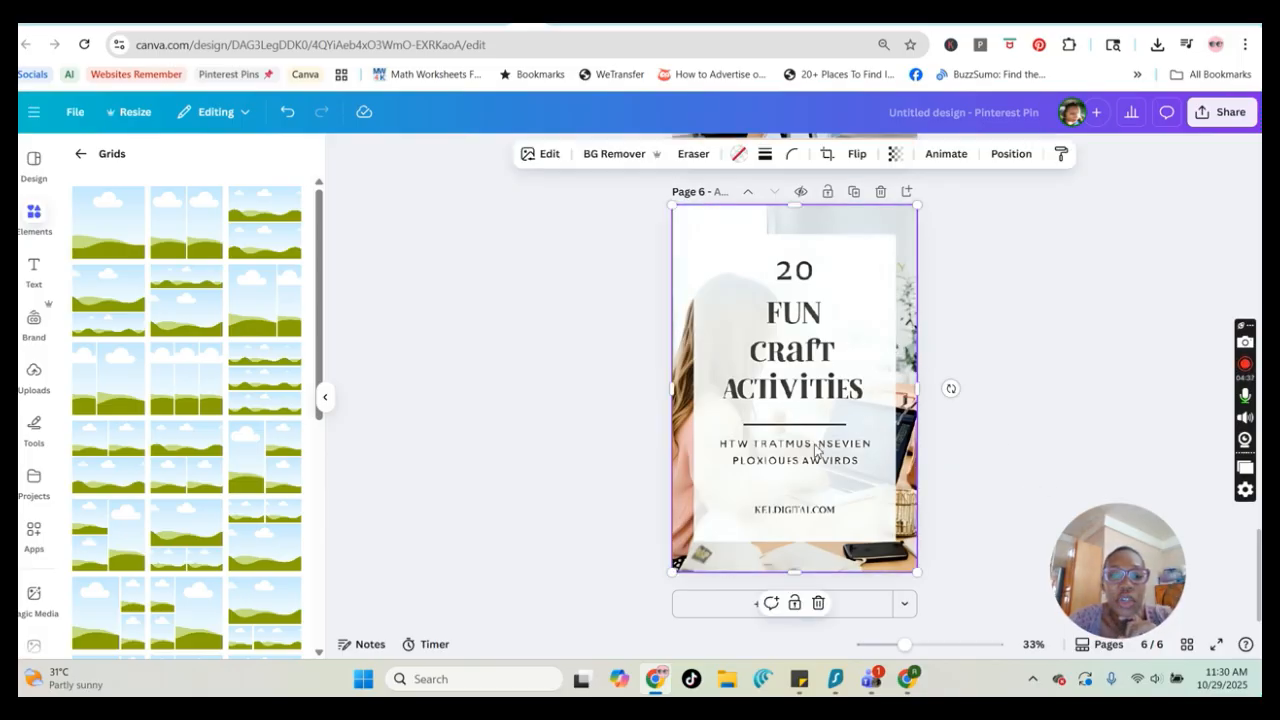
click(549, 156)
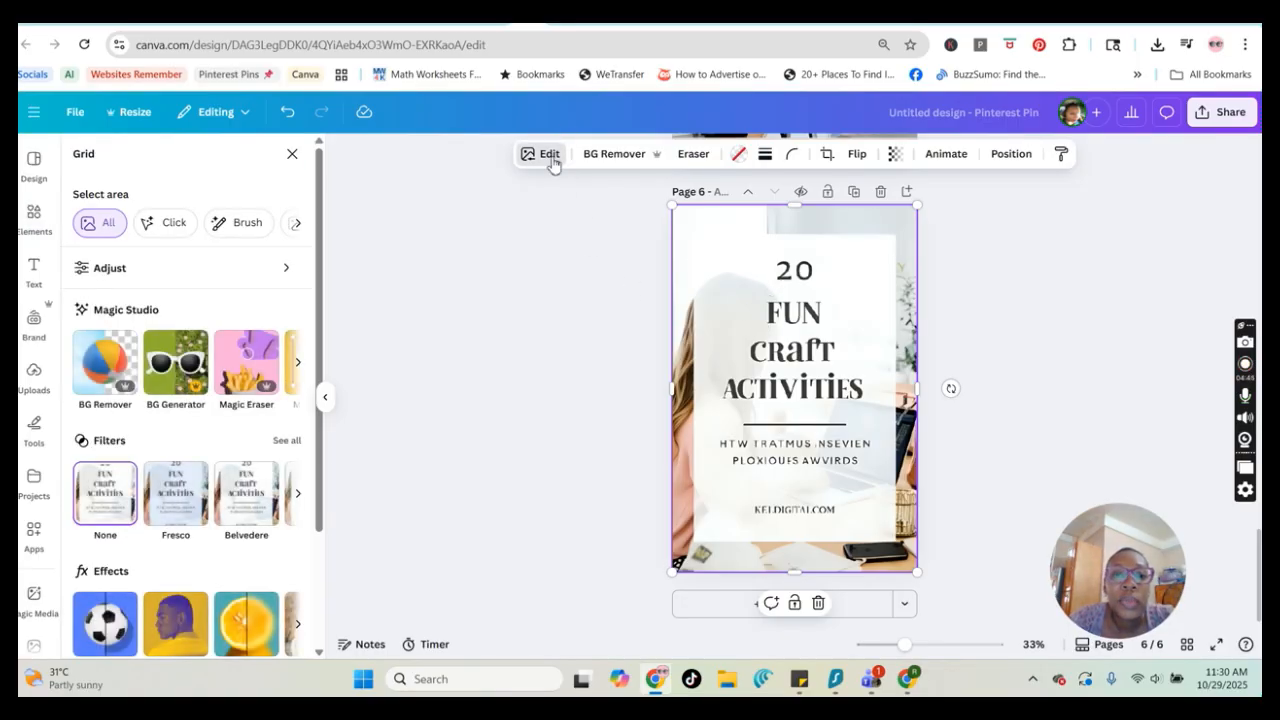
click(549, 157)
click(540, 158)
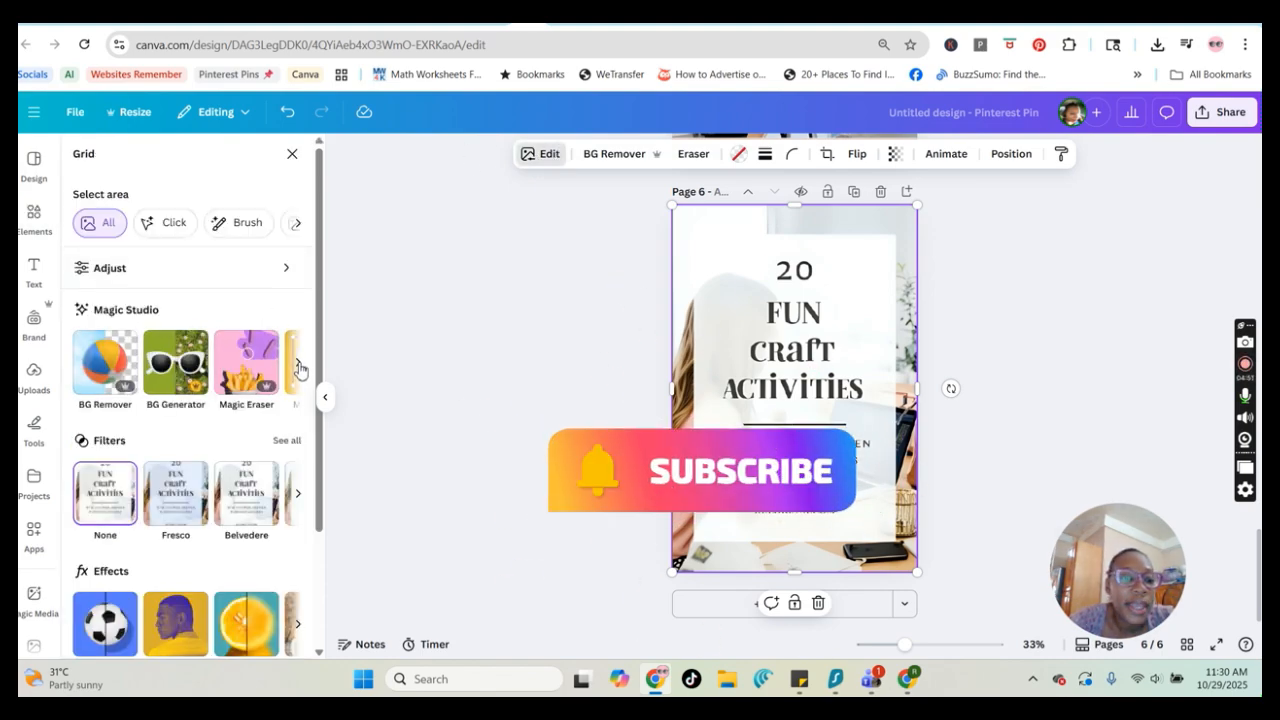
click(297, 370)
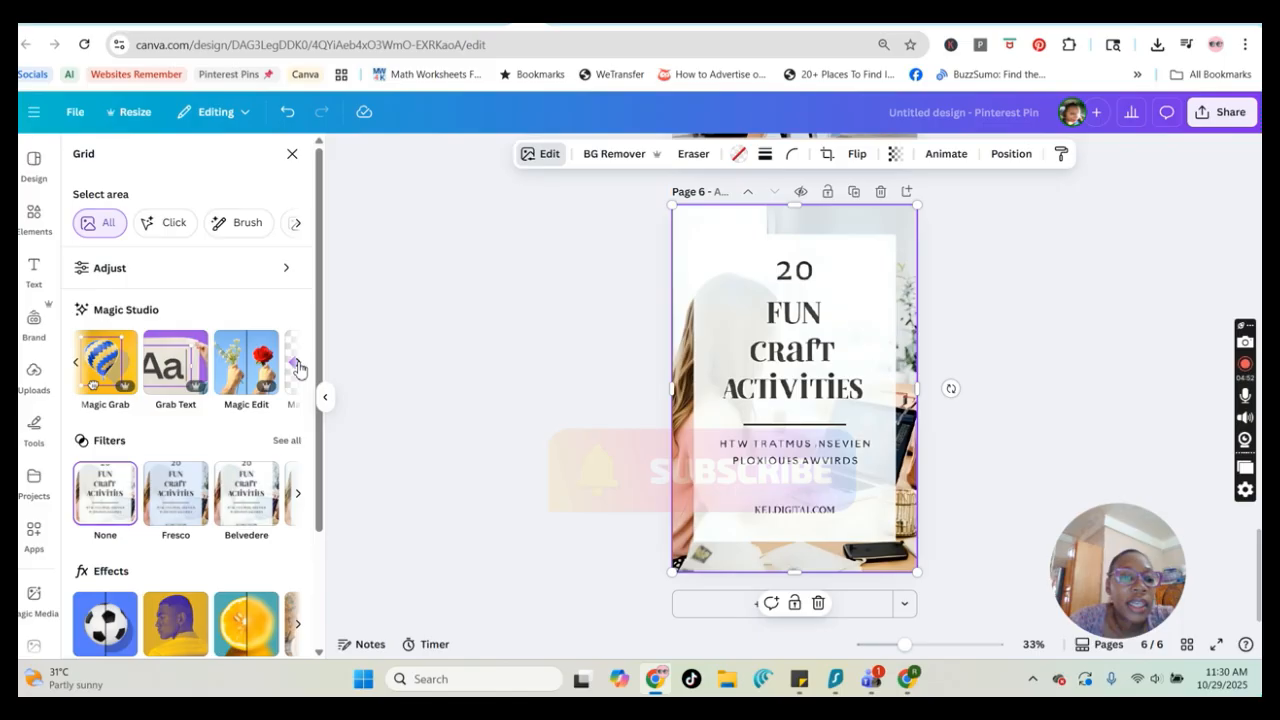
click(176, 368)
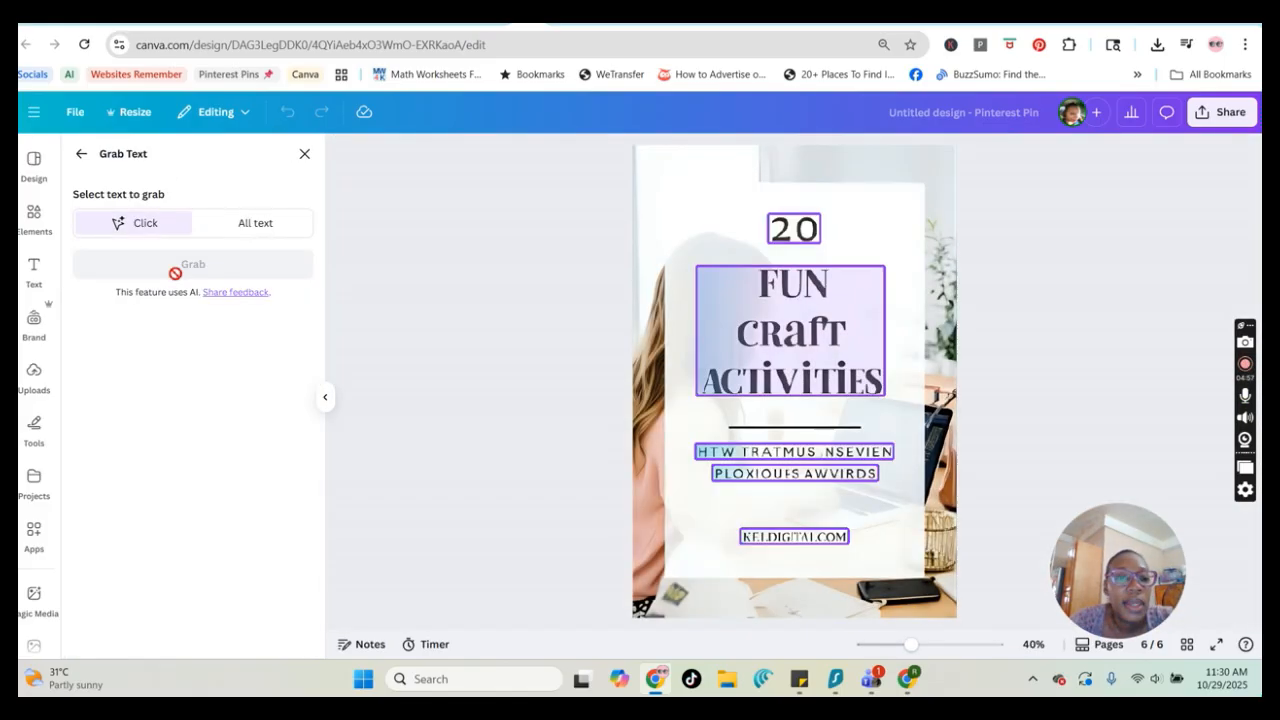
click(255, 225)
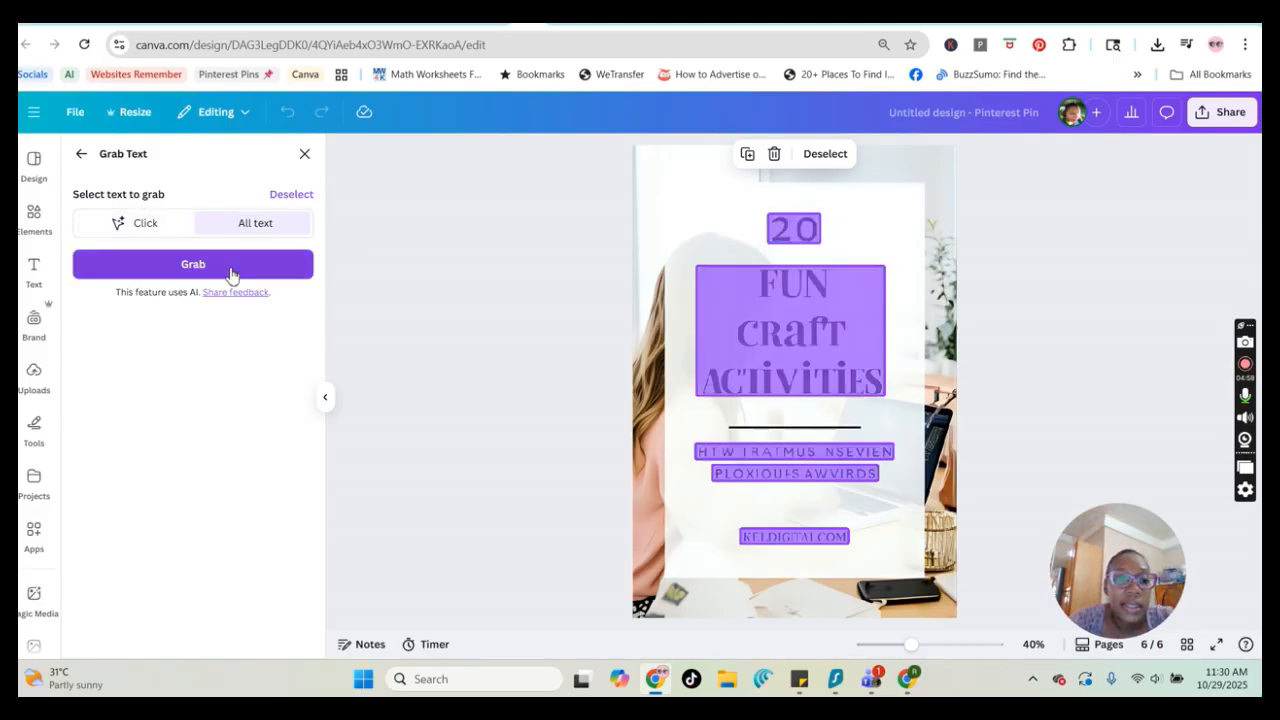
click(232, 272)
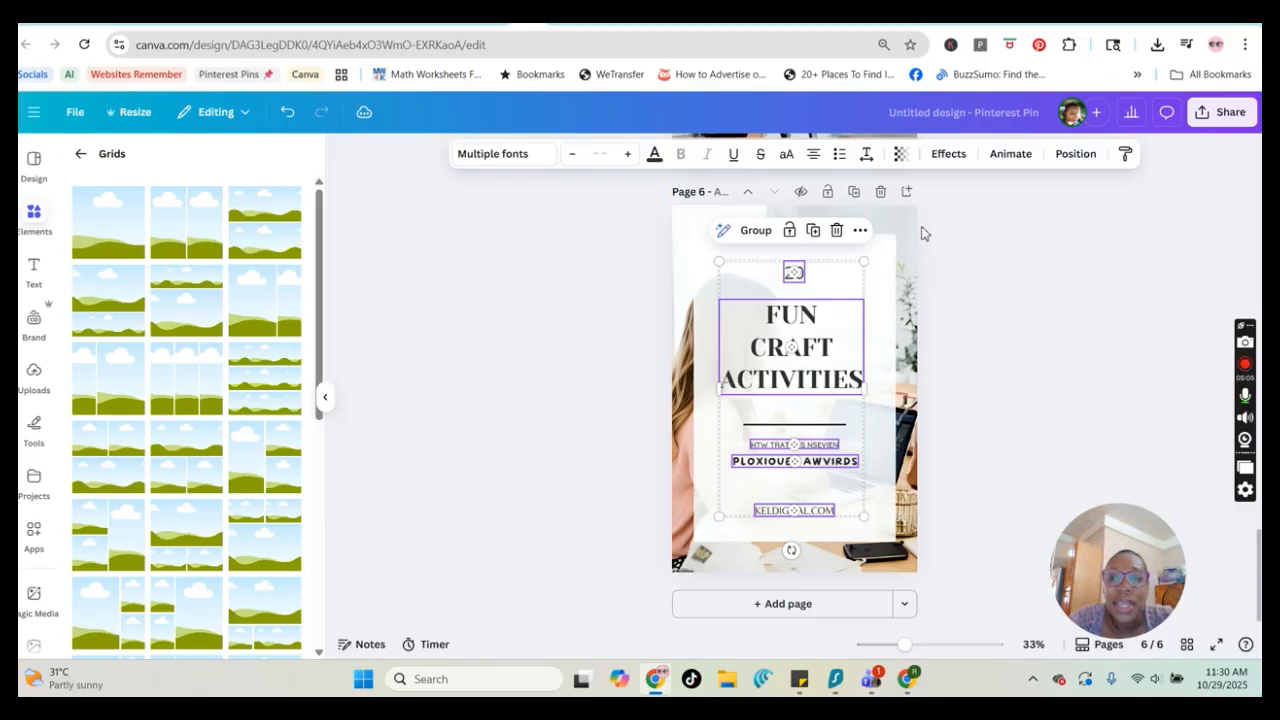
Delete the two garbled subtitle text lines beneath the title
click(955, 320)
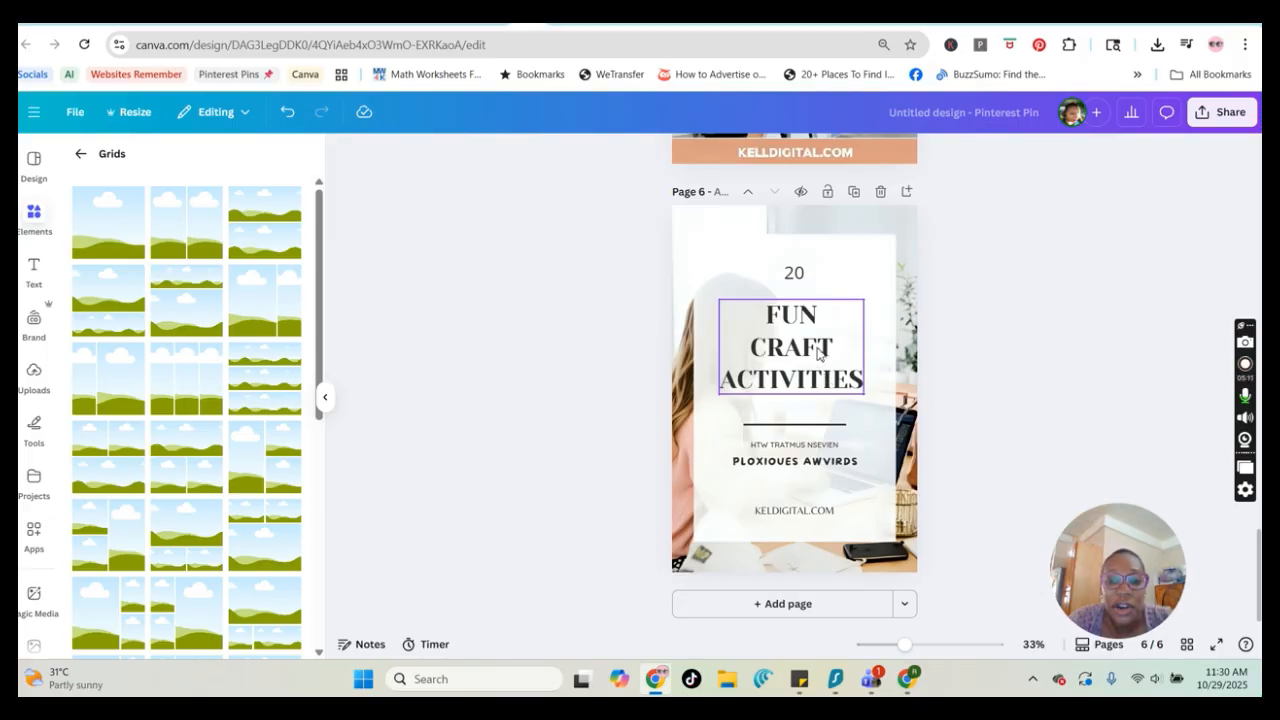
click(815, 470)
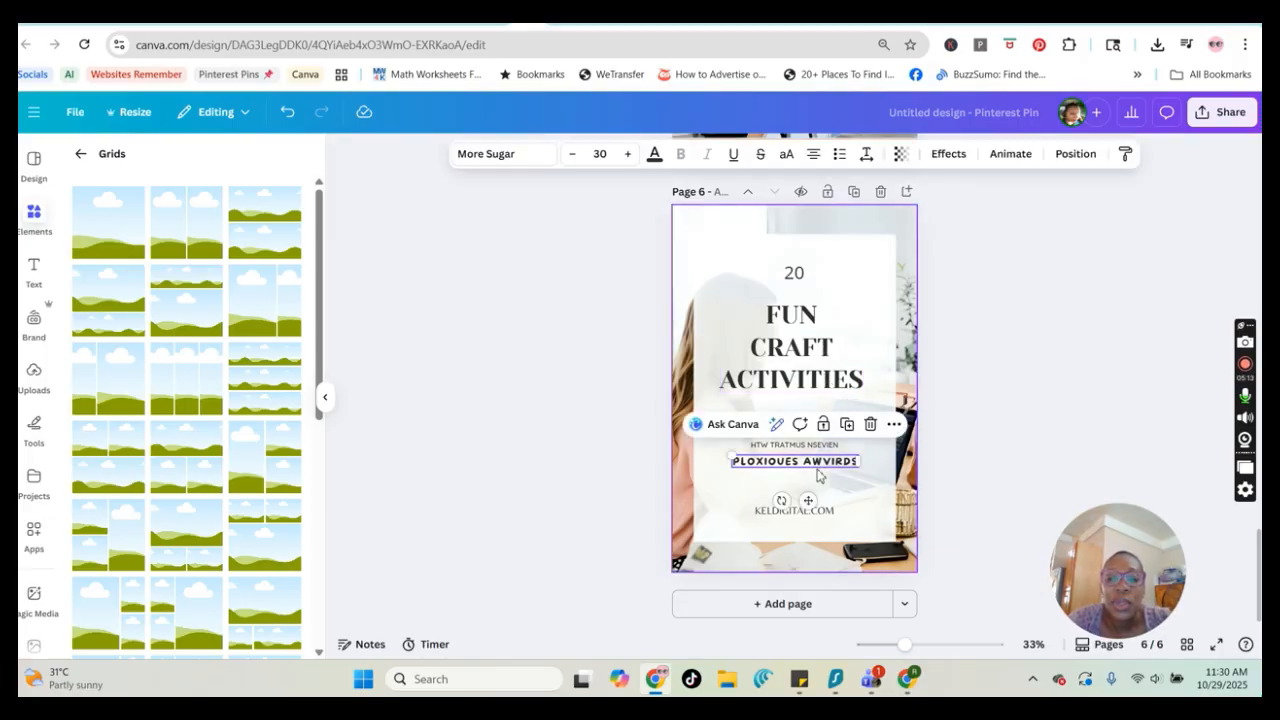
key(Delete)
click(820, 437)
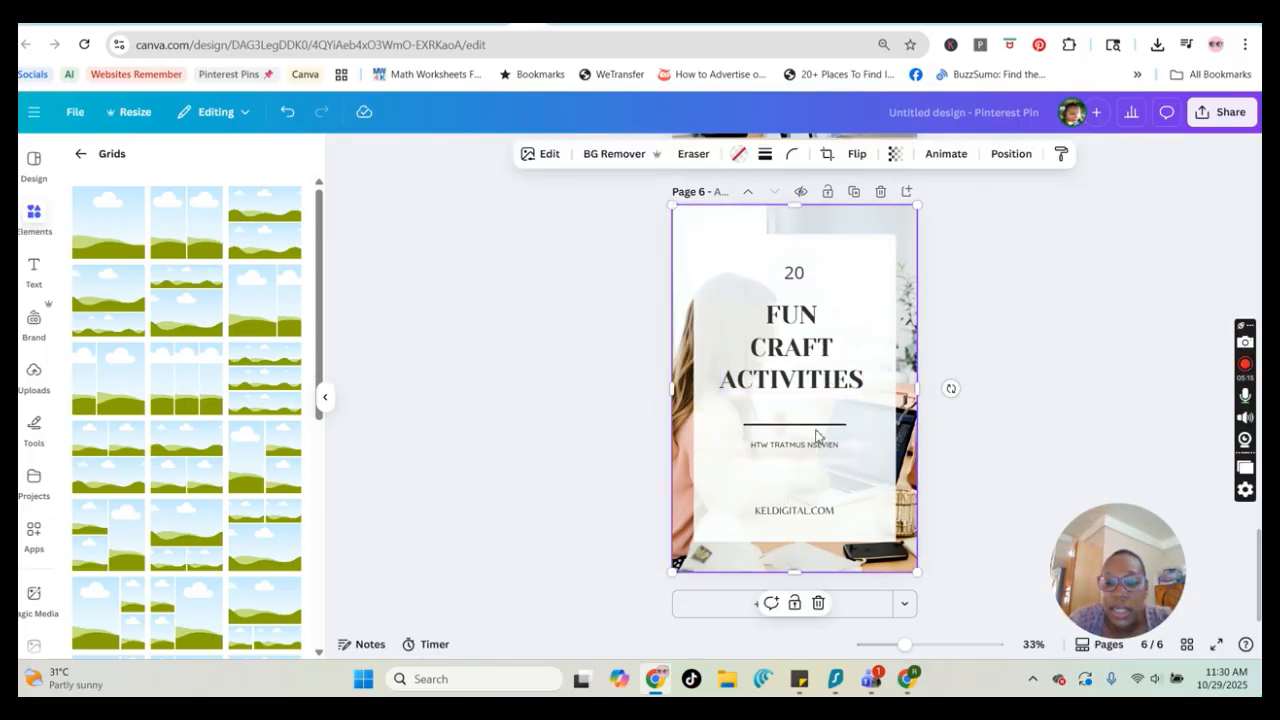
click(815, 452)
key(Delete)
click(829, 428)
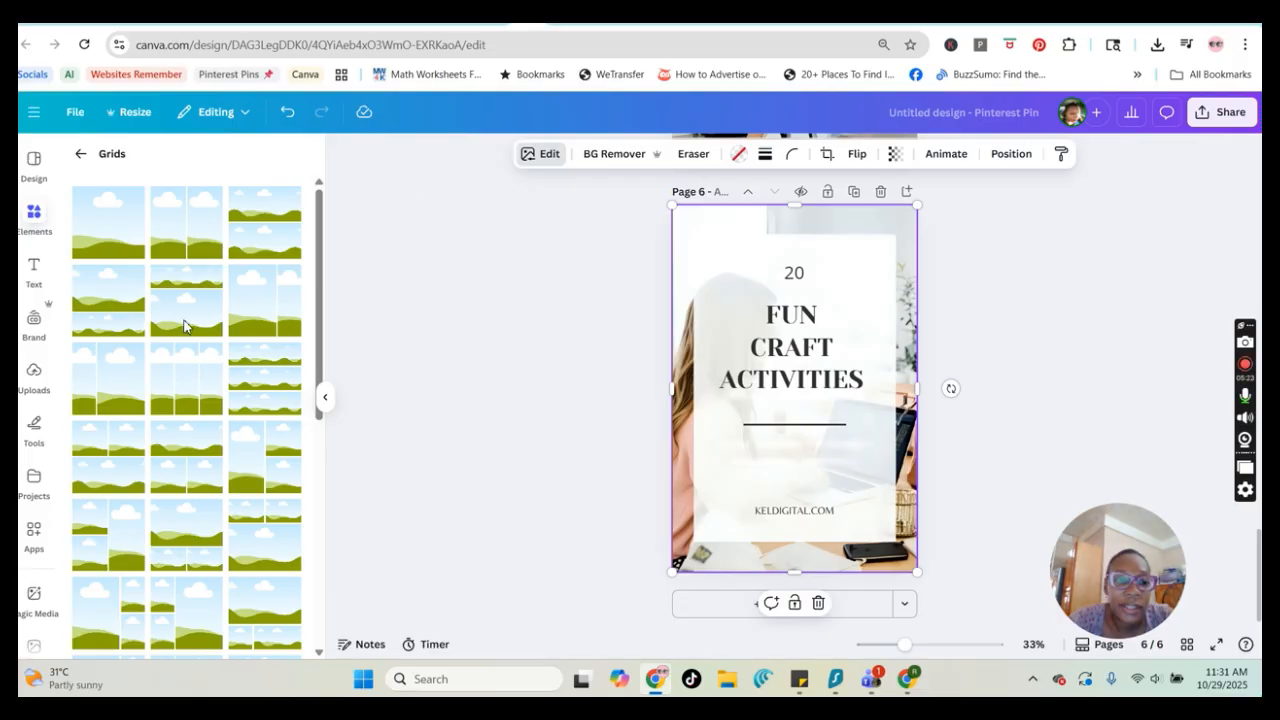
Erase the horizontal divider line from the image with Magic Eraser
click(104, 360)
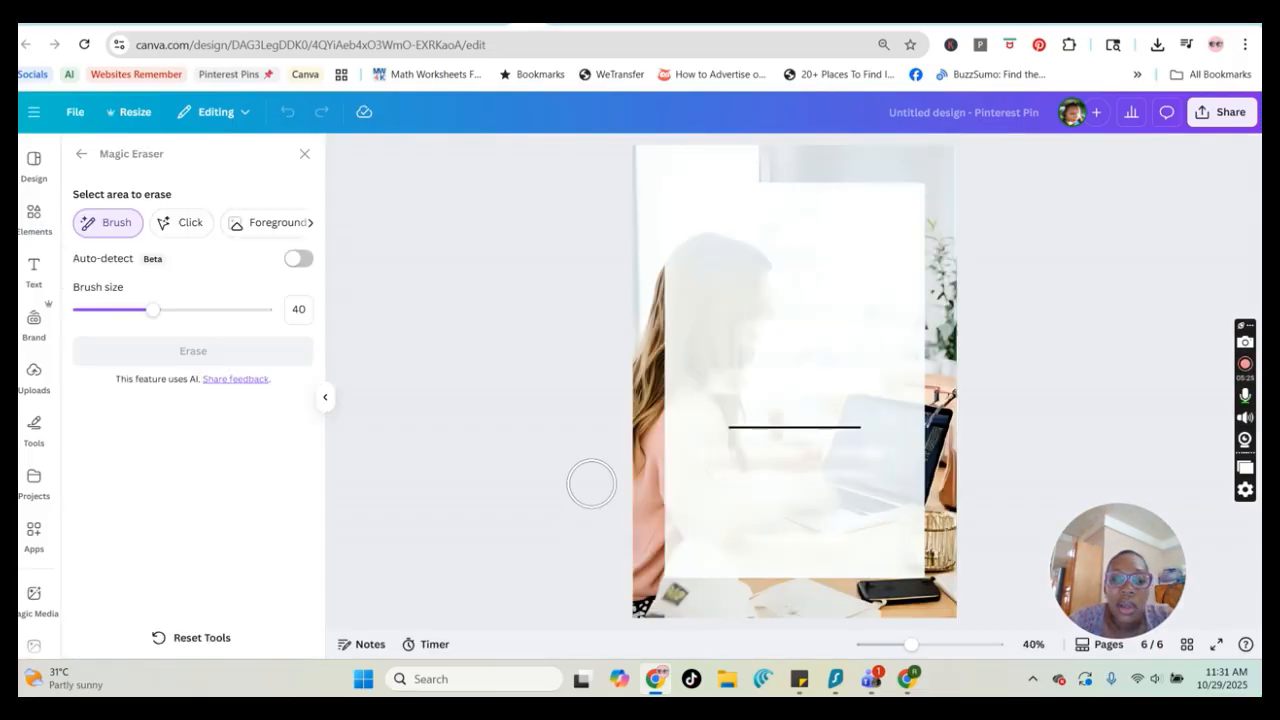
drag(737, 432, 877, 430)
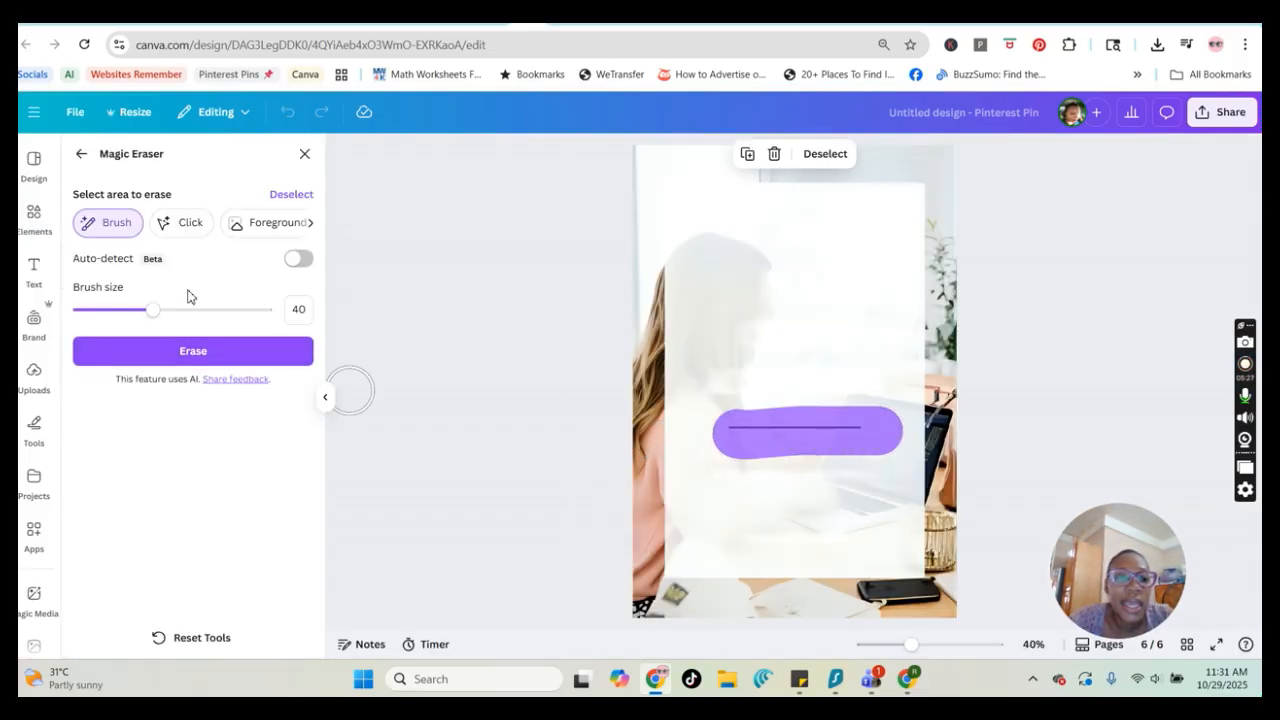
click(214, 354)
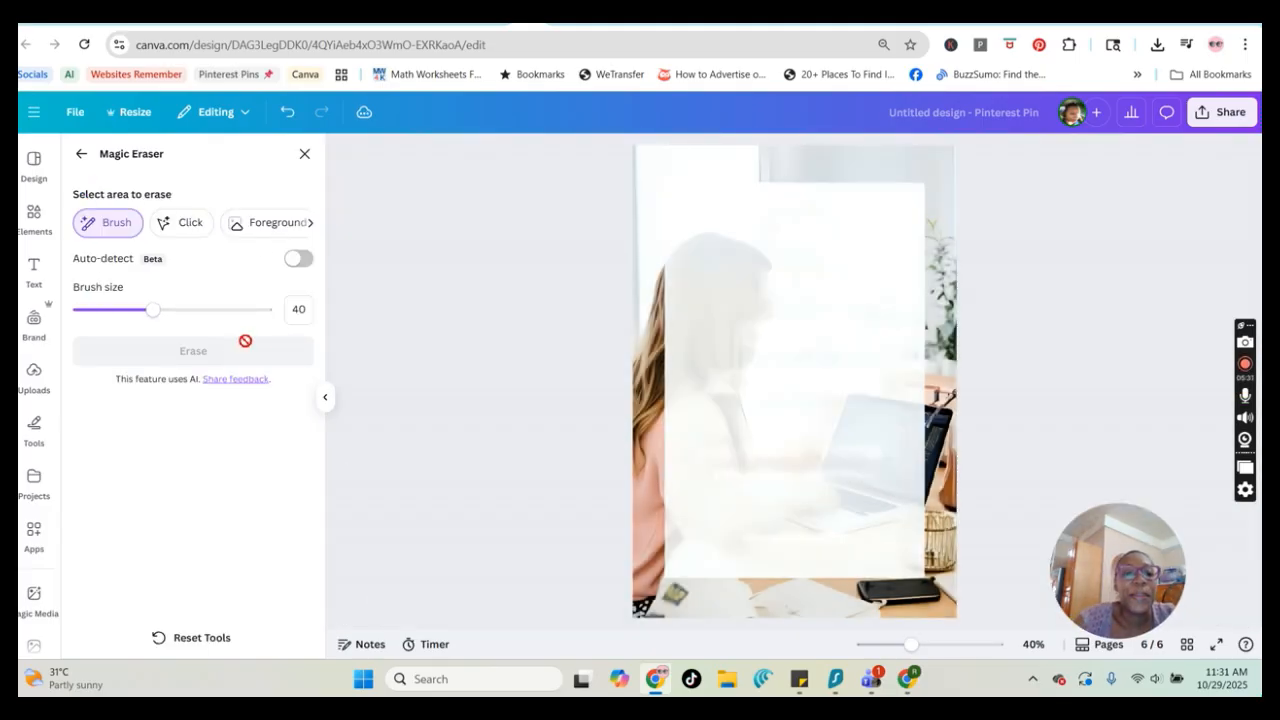
click(305, 156)
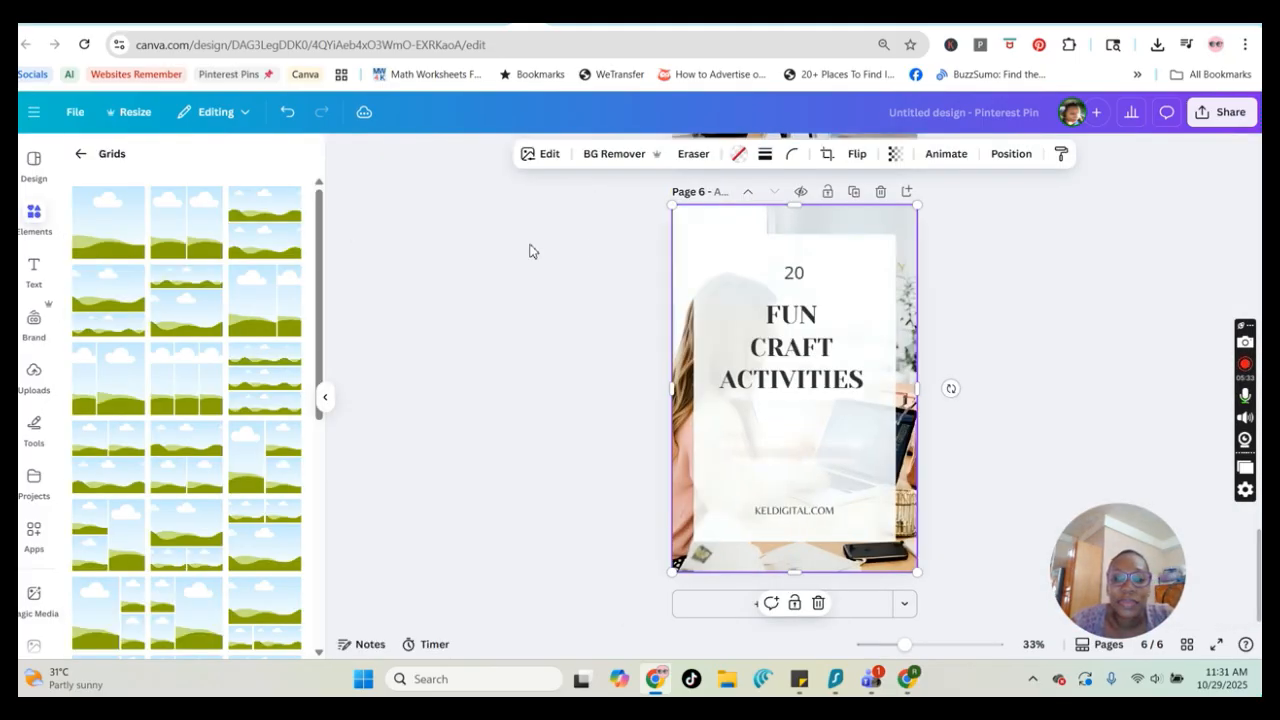
Enlarge the 'FUN CRAFT ACTIVITIES' title and reposition it lower on the pin
click(790, 362)
drag(864, 394, 855, 459)
drag(828, 371, 812, 397)
drag(893, 452, 878, 446)
drag(790, 390, 794, 396)
Enlarge the '20' text to size 186, colour it orange-red from the brand kit and make it bold
click(794, 272)
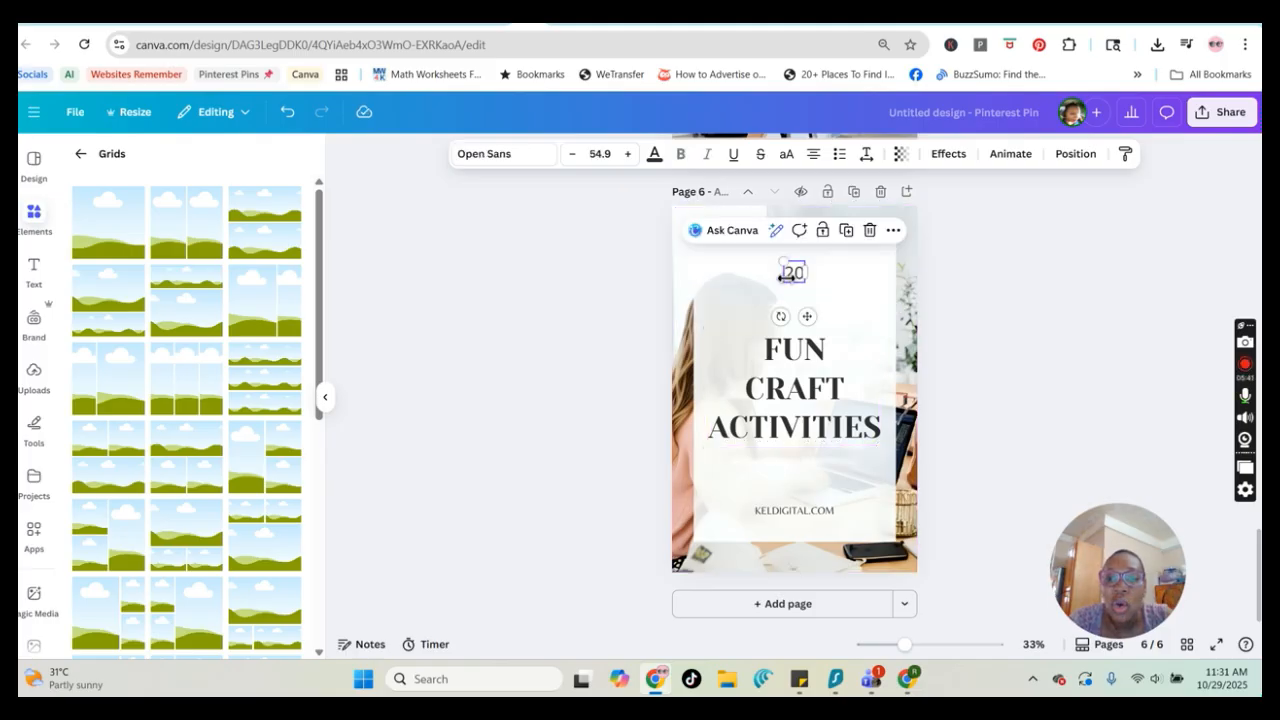
drag(781, 262, 795, 292)
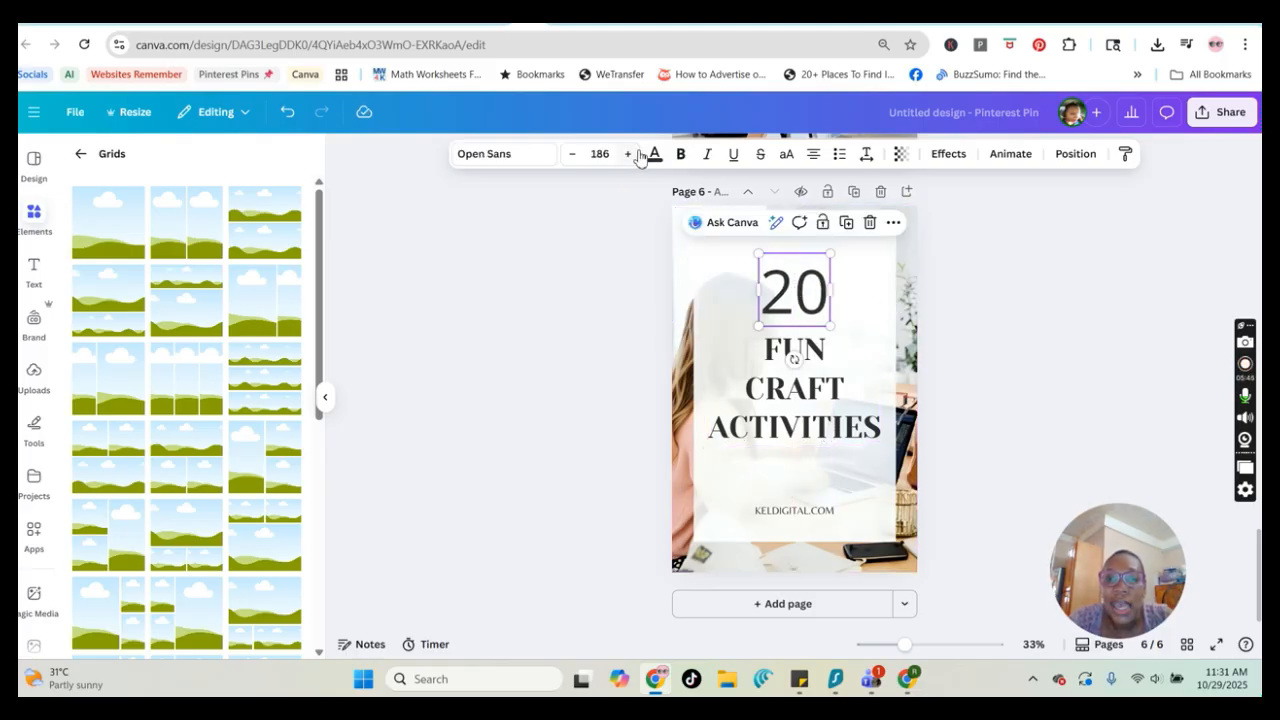
click(654, 155)
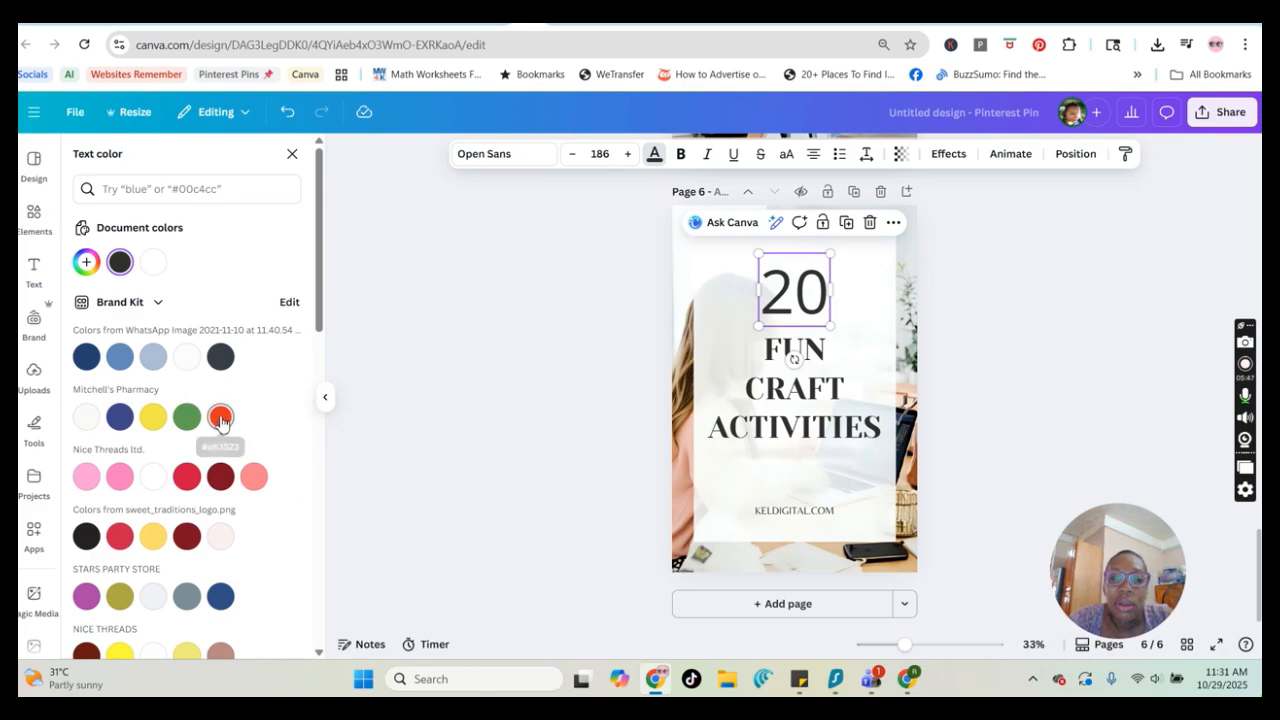
click(222, 422)
click(680, 155)
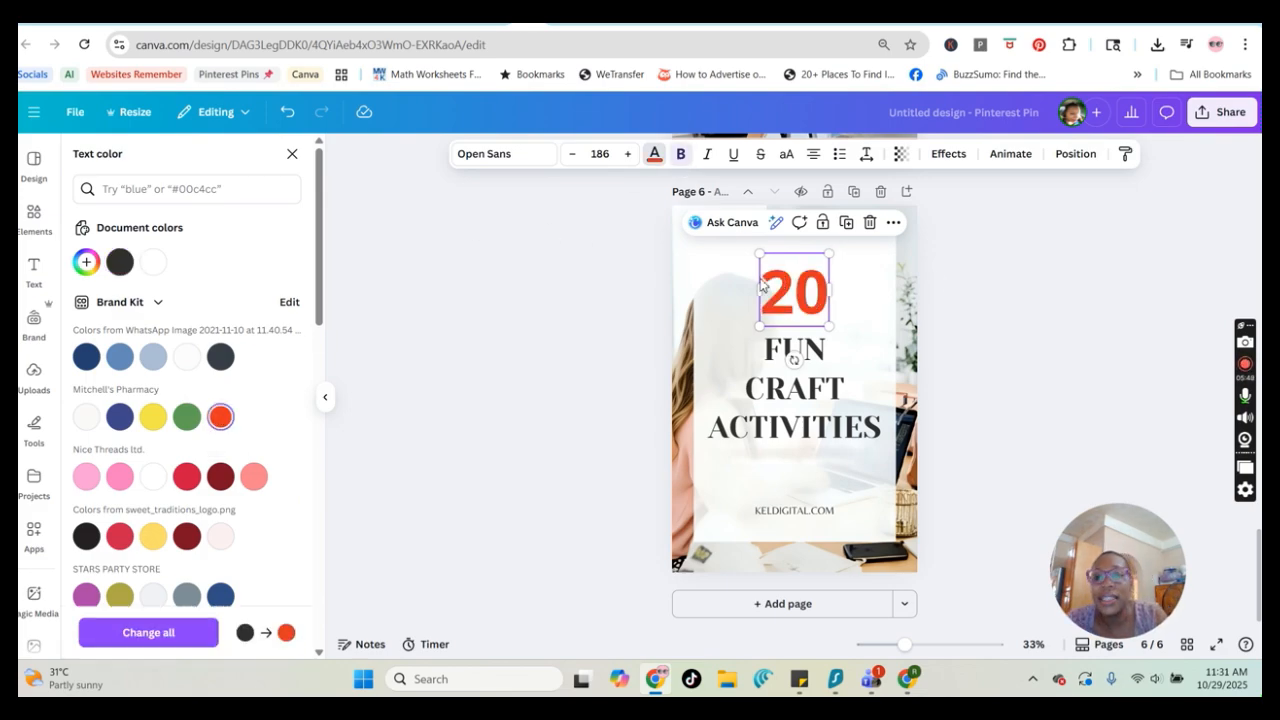
Review the Magic Media prompt and settings used in the other Canva design tab
click(1010, 328)
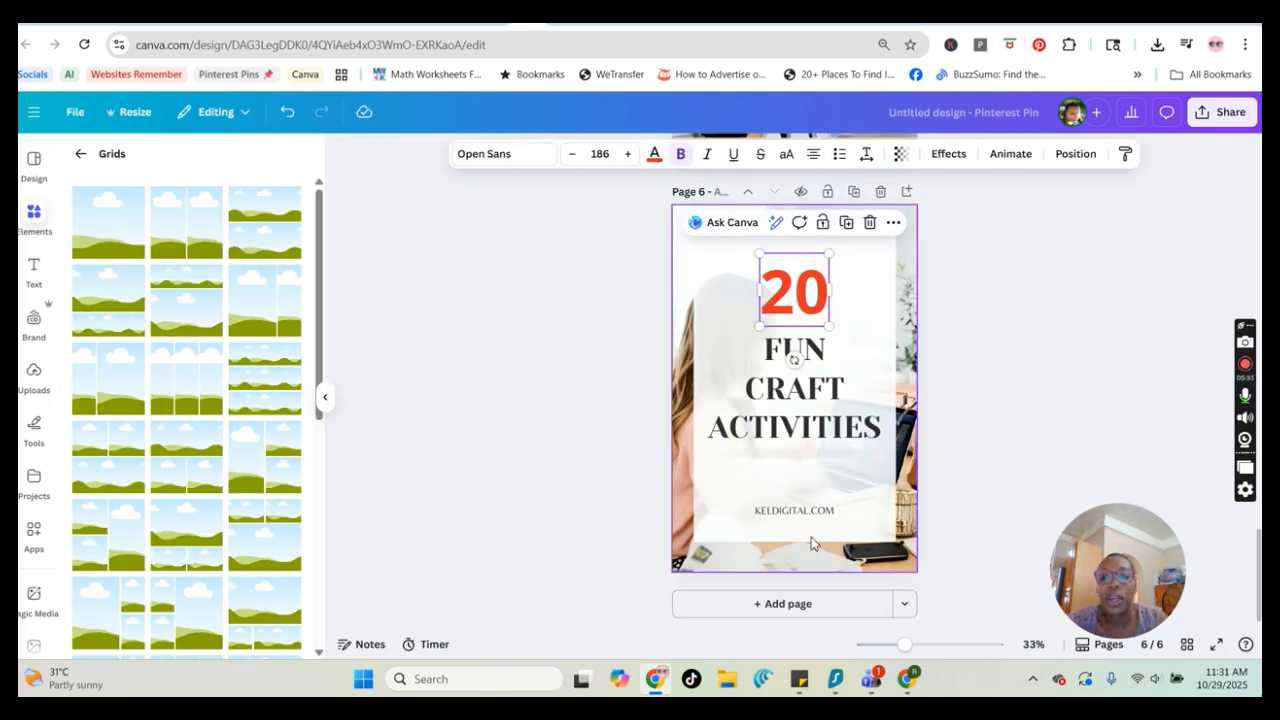
click(1023, 491)
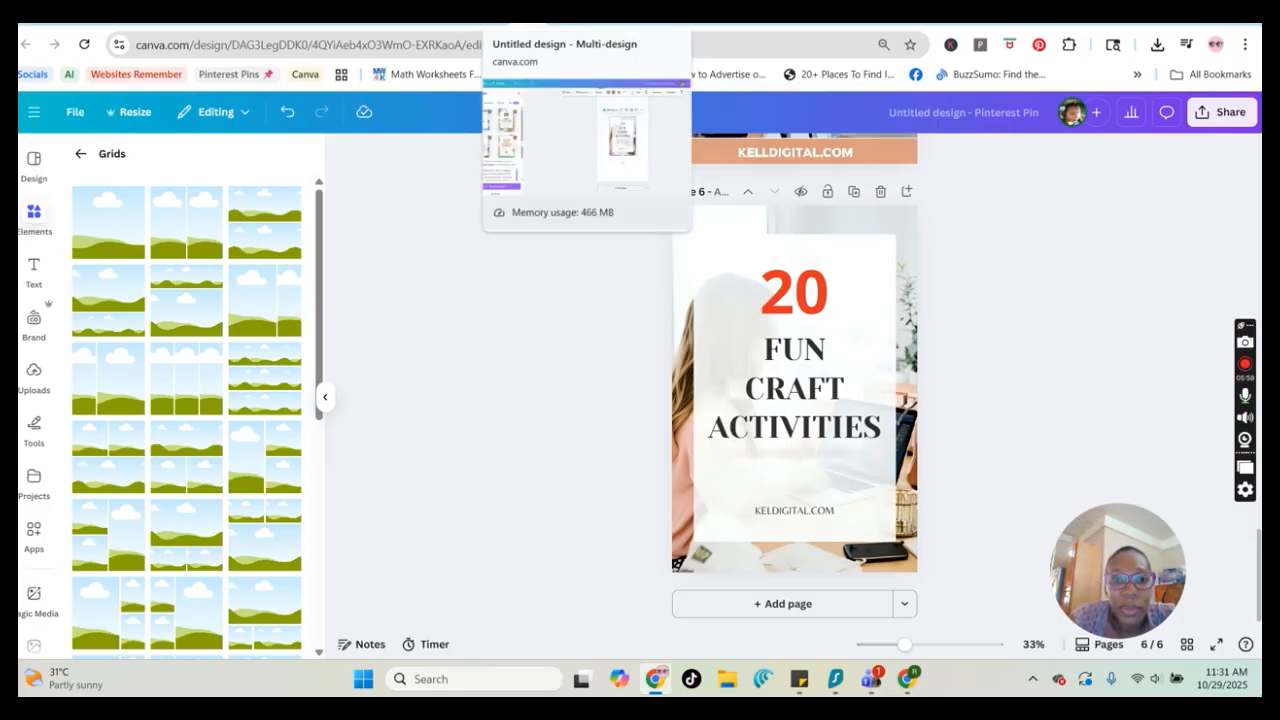
click(540, 25)
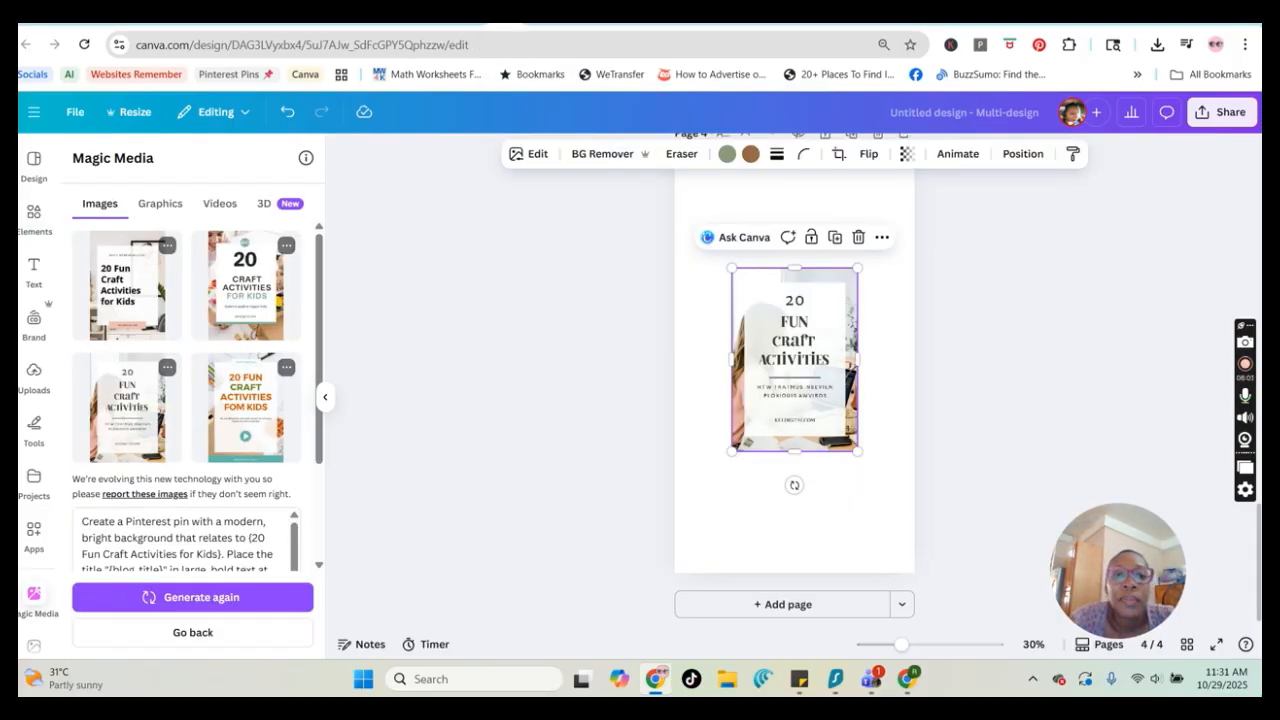
scroll(251, 452, down, 3)
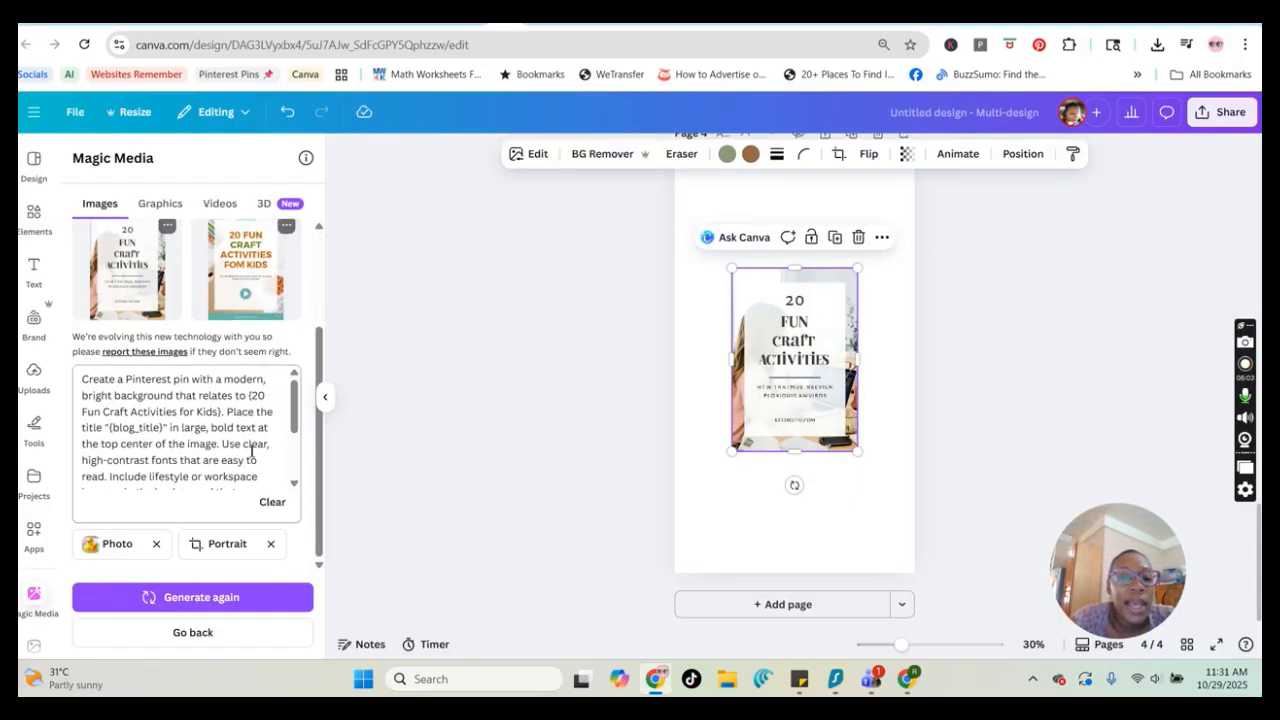
scroll(251, 452, up, 3)
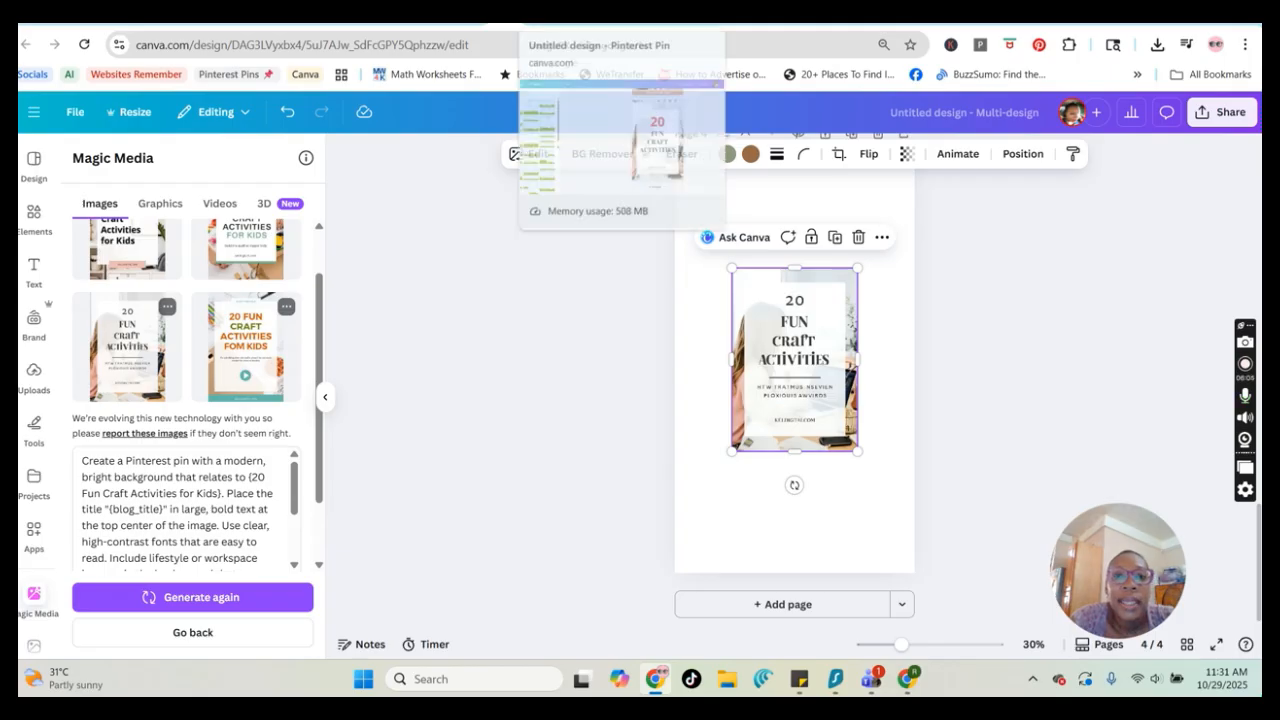
click(560, 20)
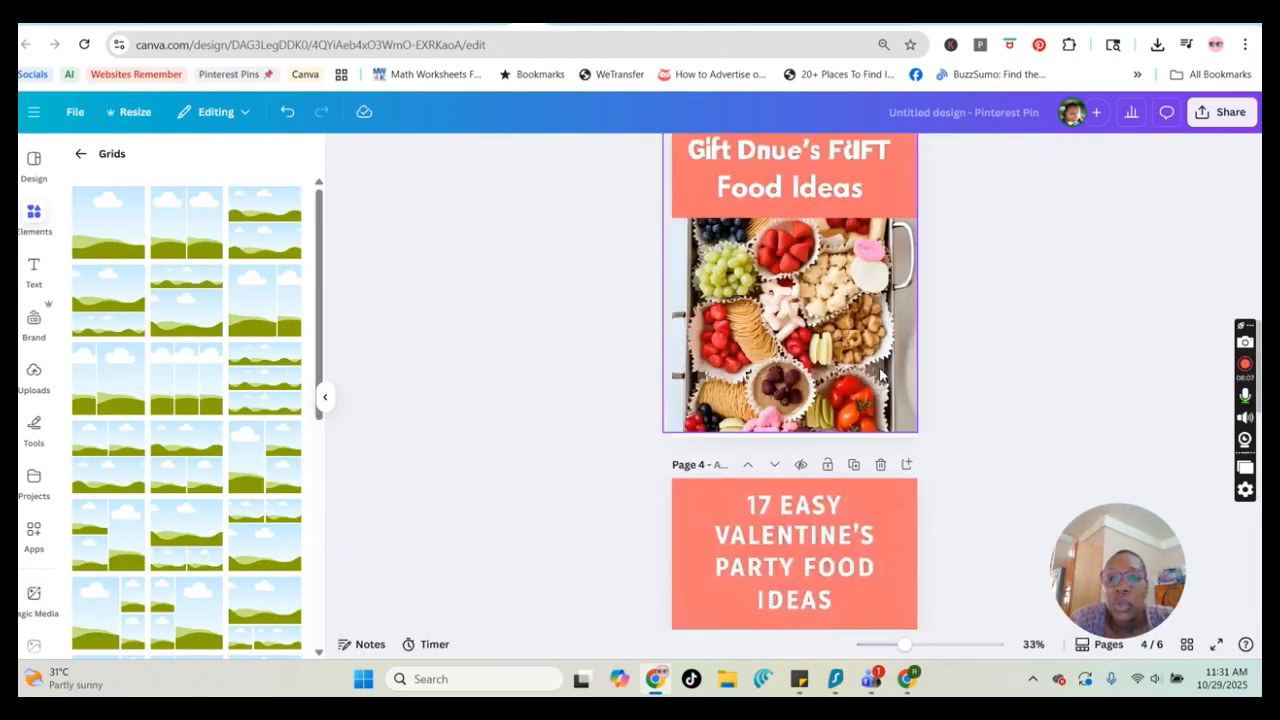
Browse the earlier pin pages of the Pinterest Pin design
scroll(880, 375, down, 5)
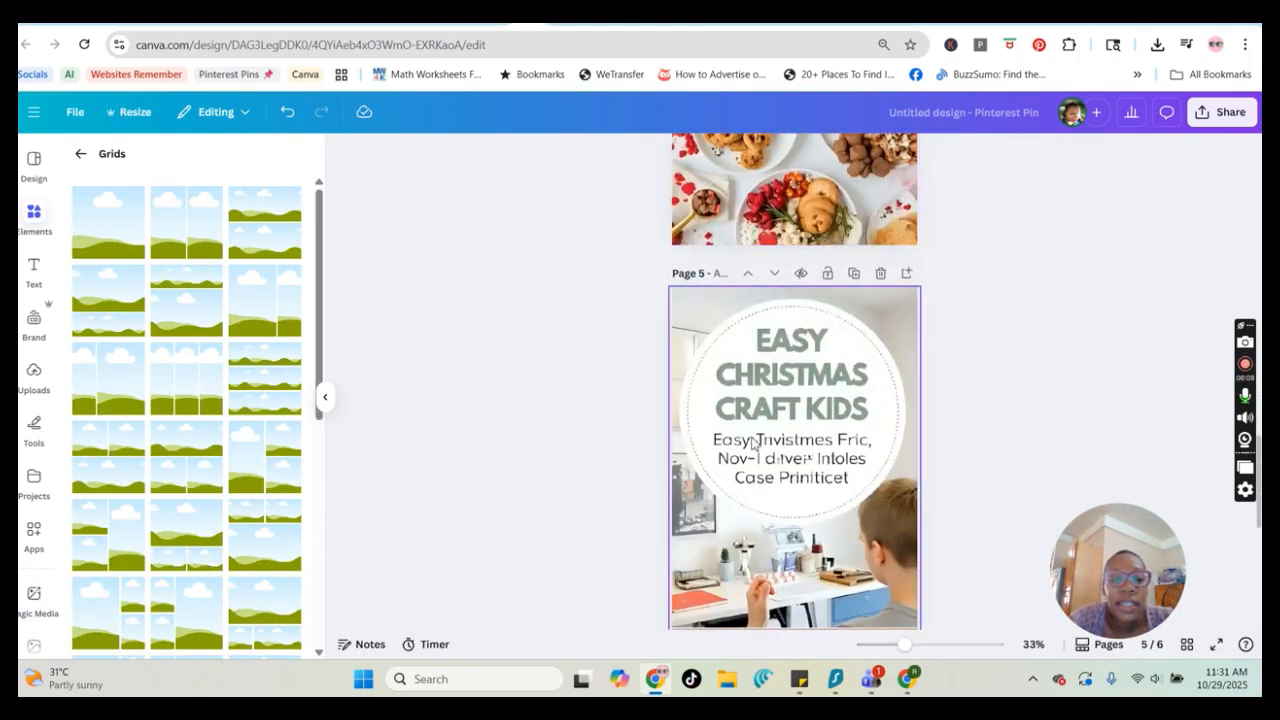
click(802, 461)
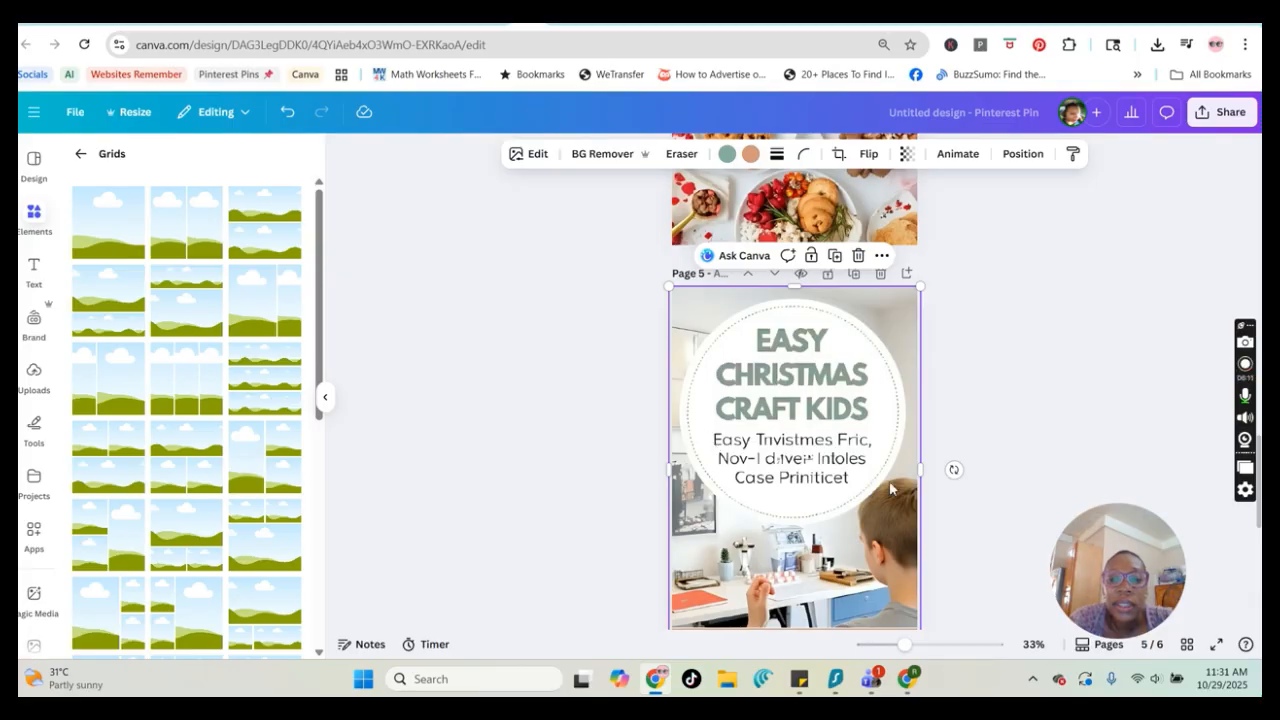
scroll(840, 376, down, 2)
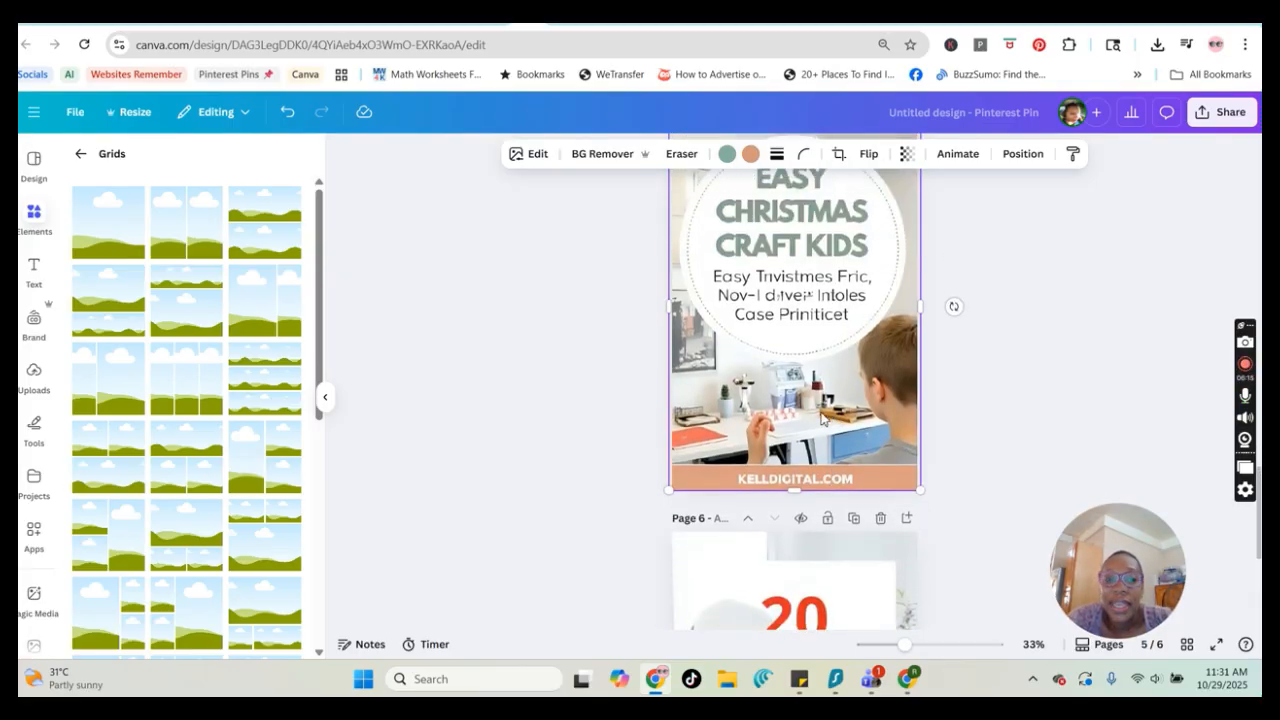
scroll(822, 418, up, 6)
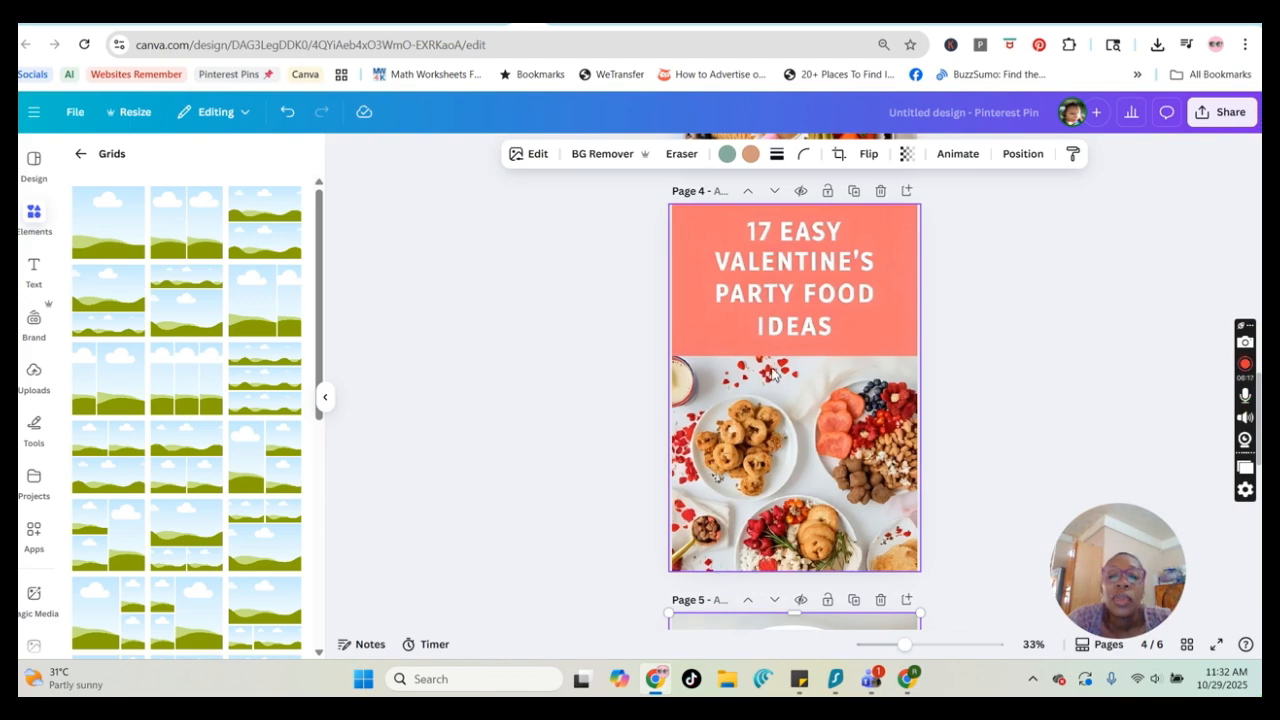
click(803, 446)
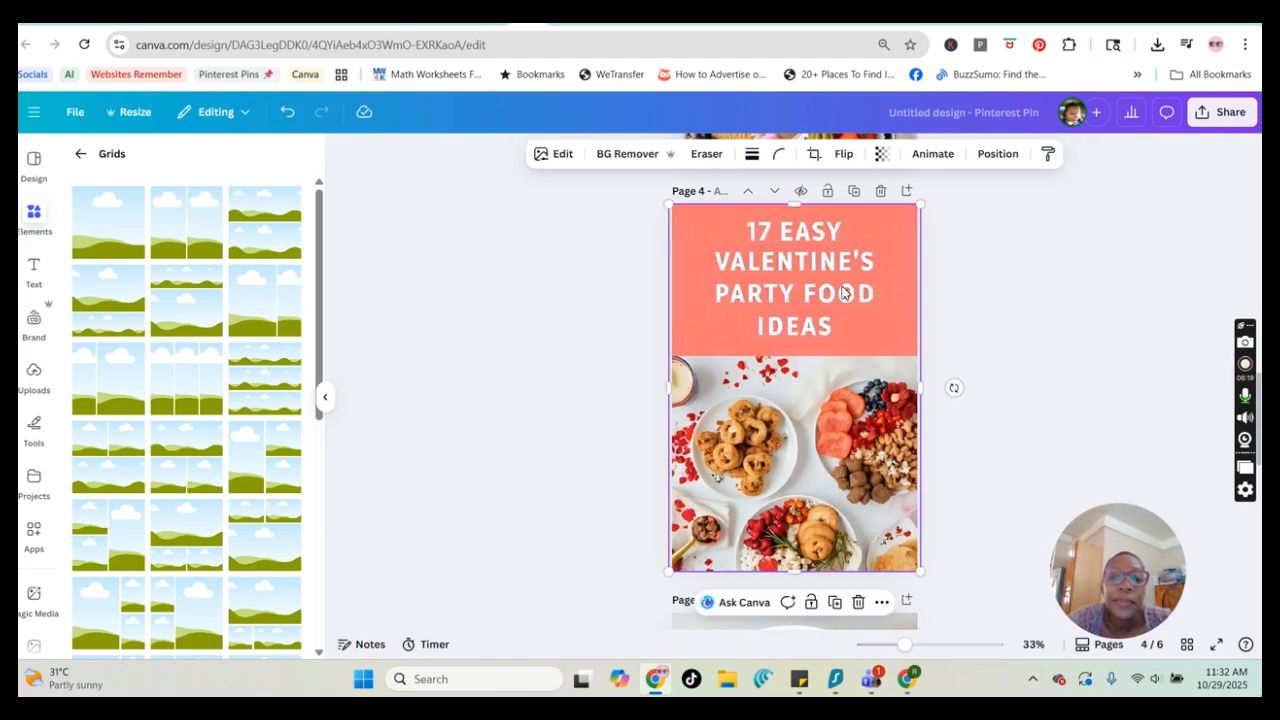
scroll(833, 387, up, 5)
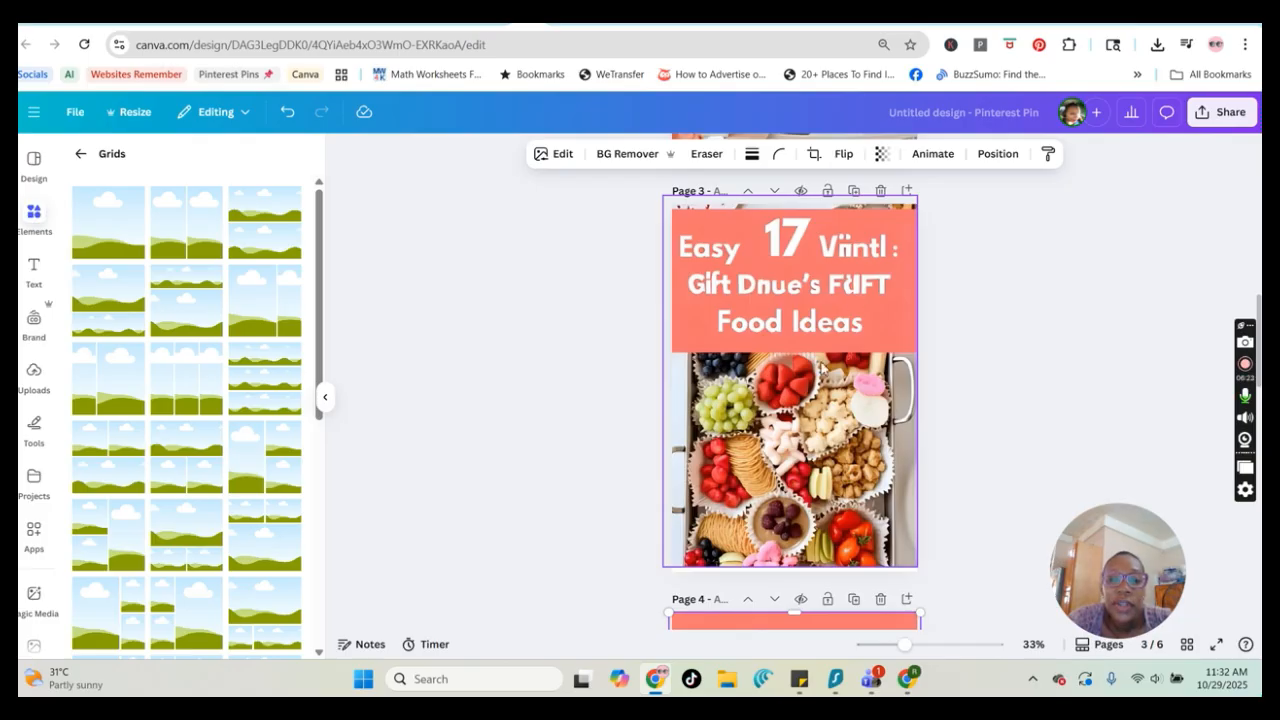
scroll(845, 429, up, 5)
scroll(845, 429, down, 4)
scroll(845, 429, up, 1)
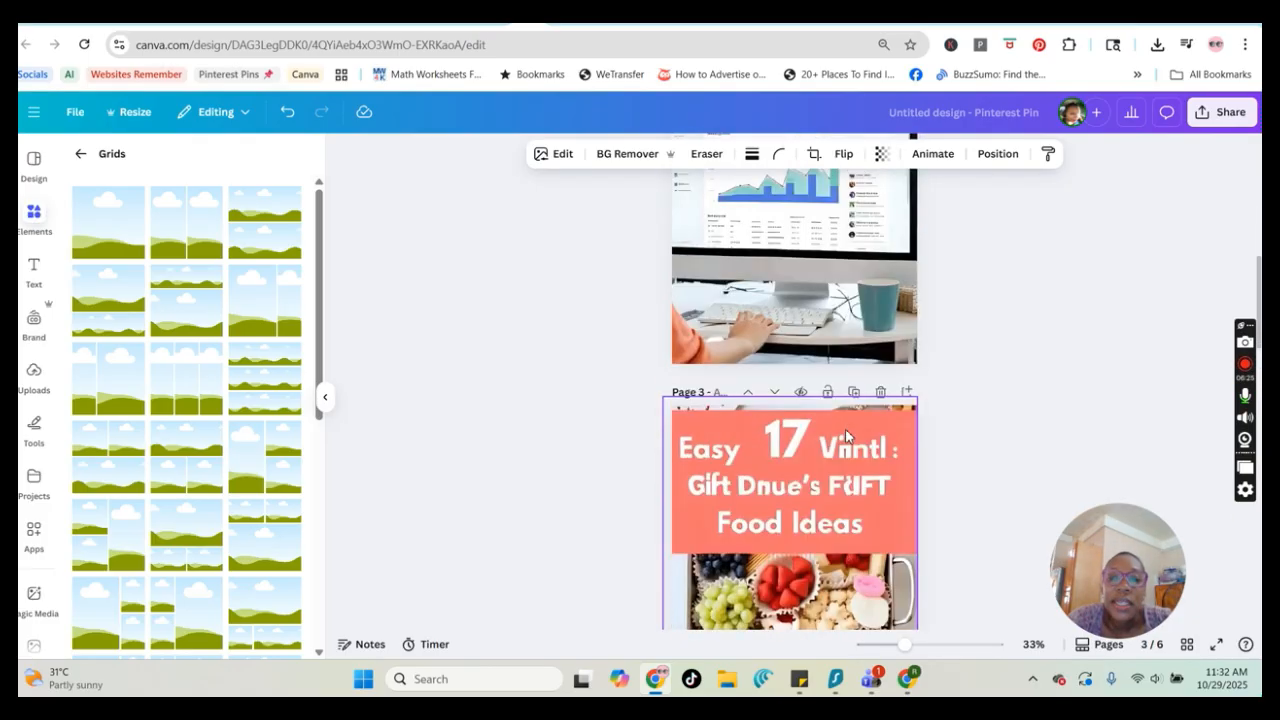
scroll(845, 429, up, 3)
scroll(897, 356, up, 5)
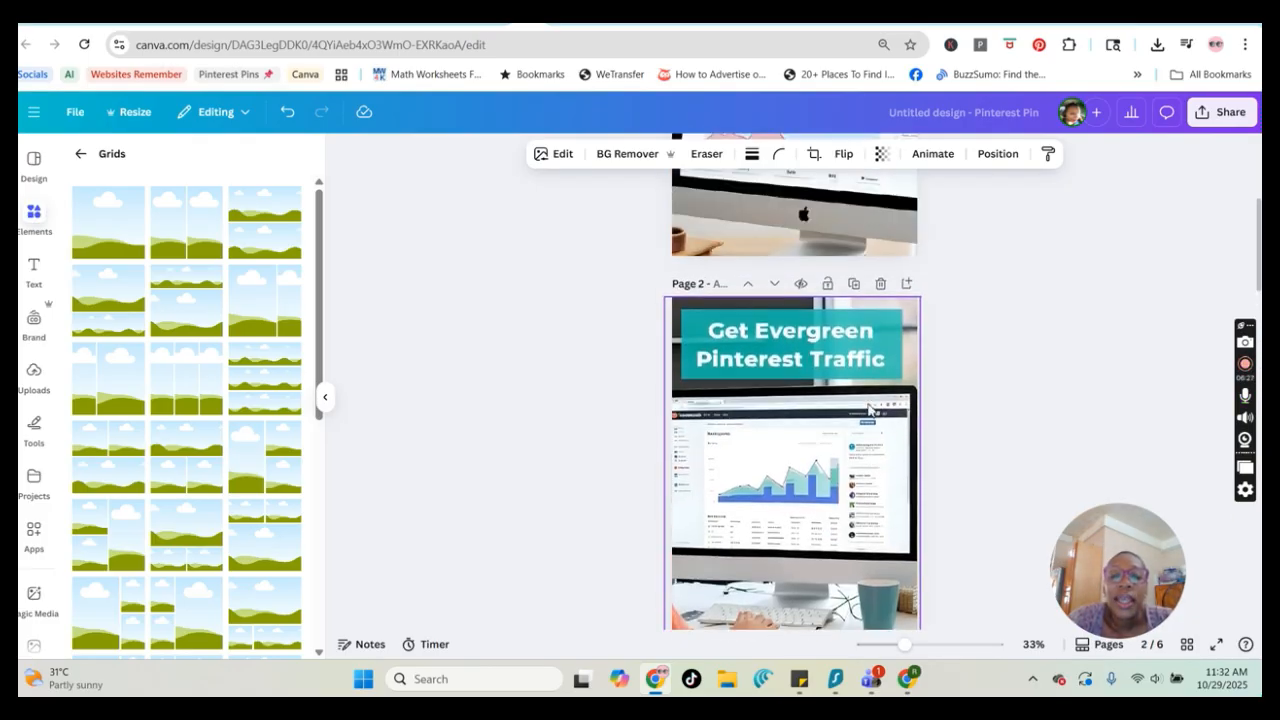
scroll(780, 400, down, 2)
scroll(790, 380, up, 2)
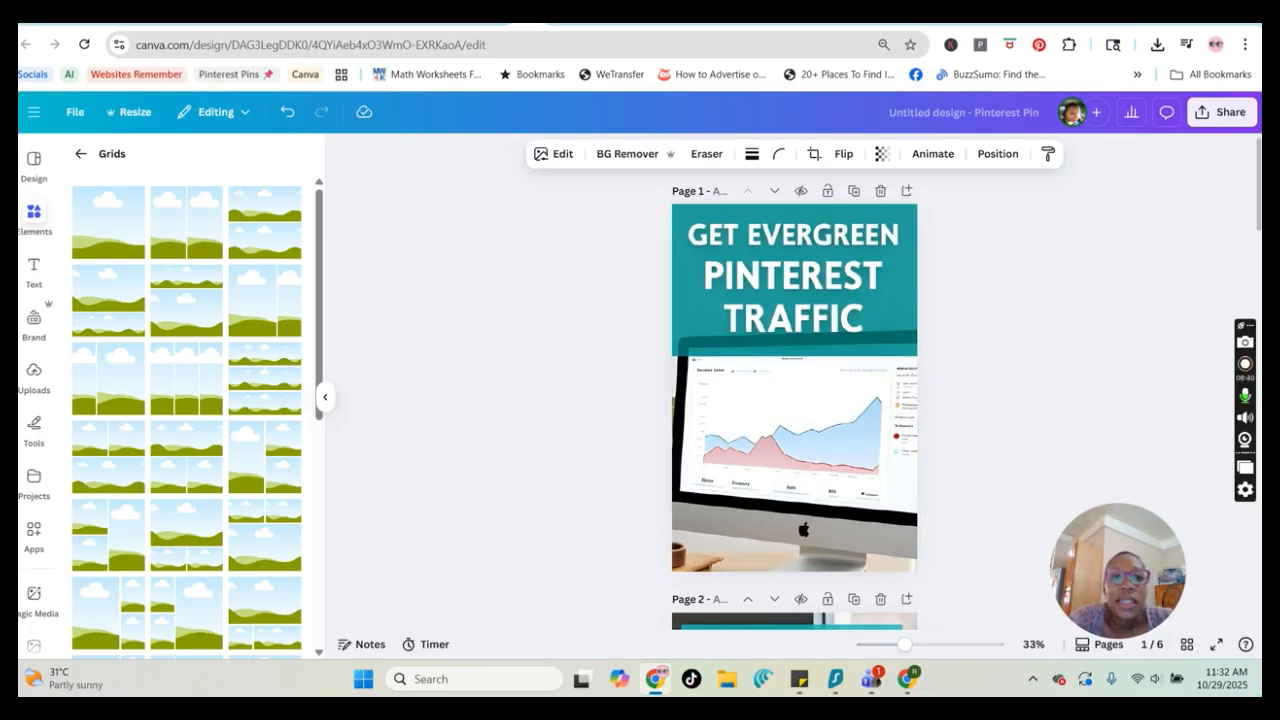
Switch to Ideogram, open the Holiday Meatloaf Recipes pin and copy its prompt
click(267, 16)
scroll(252, 376, down, 2)
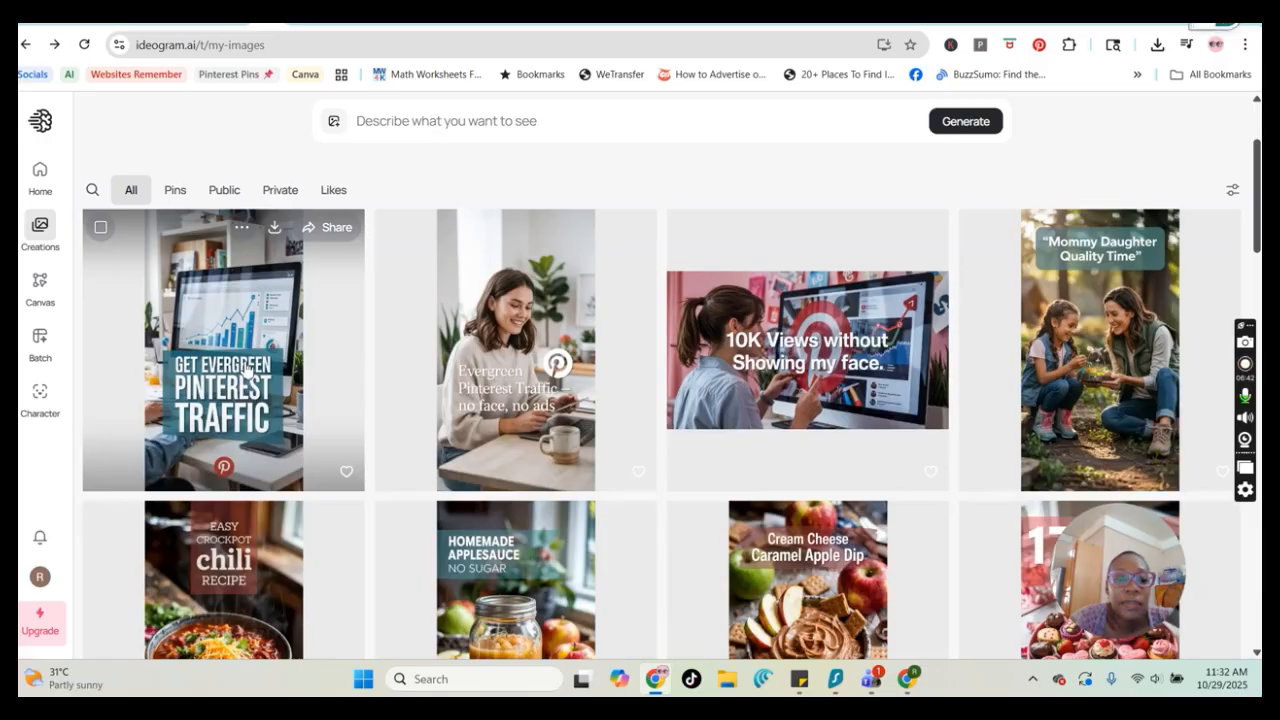
click(247, 370)
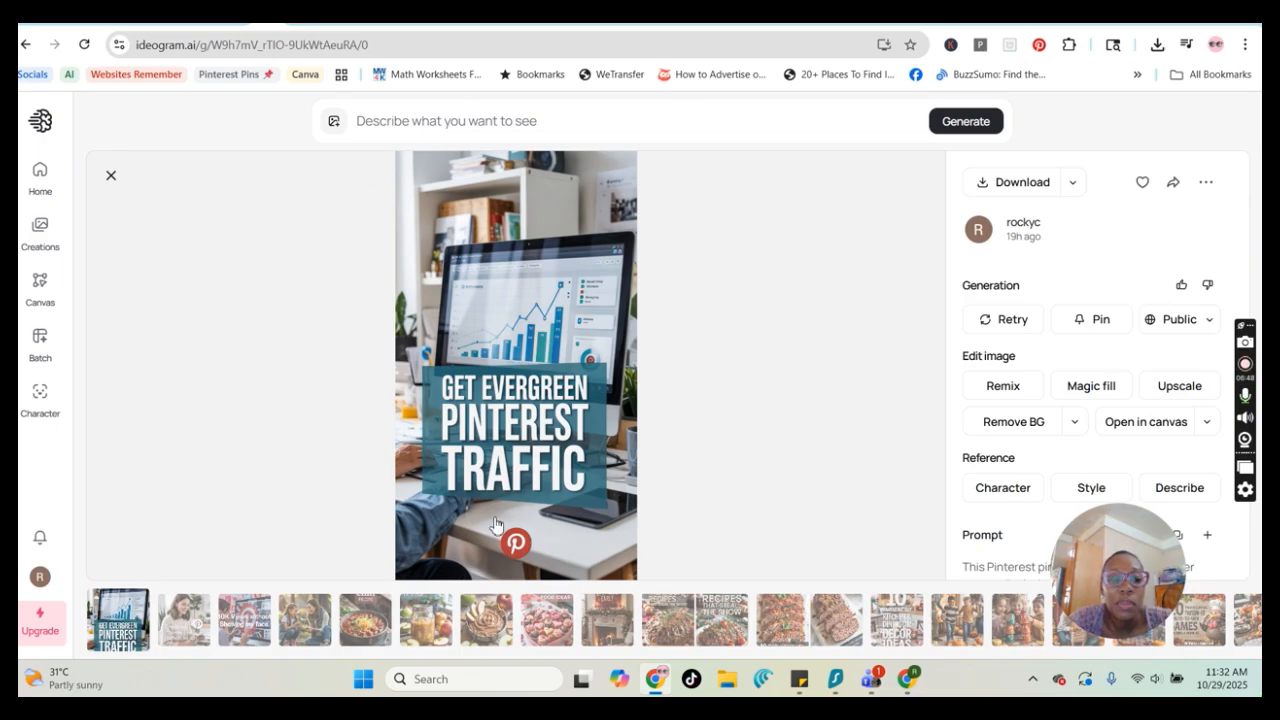
scroll(712, 479, down, 2)
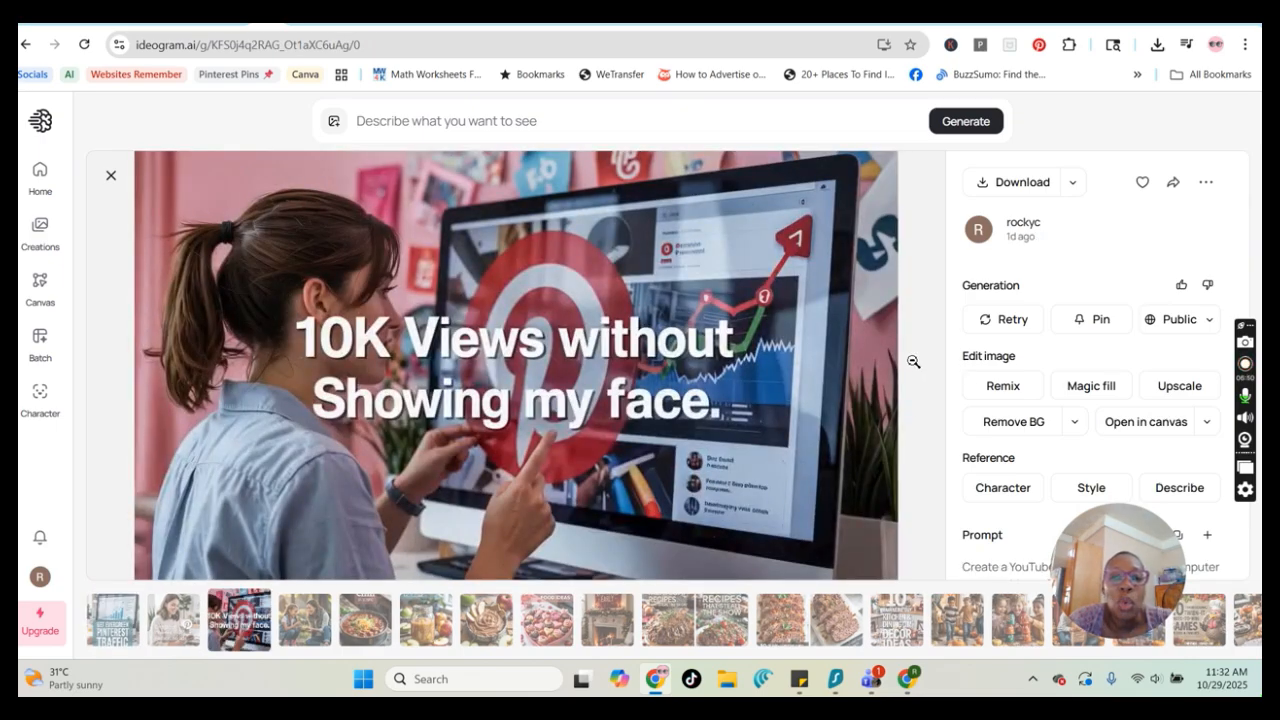
scroll(913, 361, down, 2)
click(112, 176)
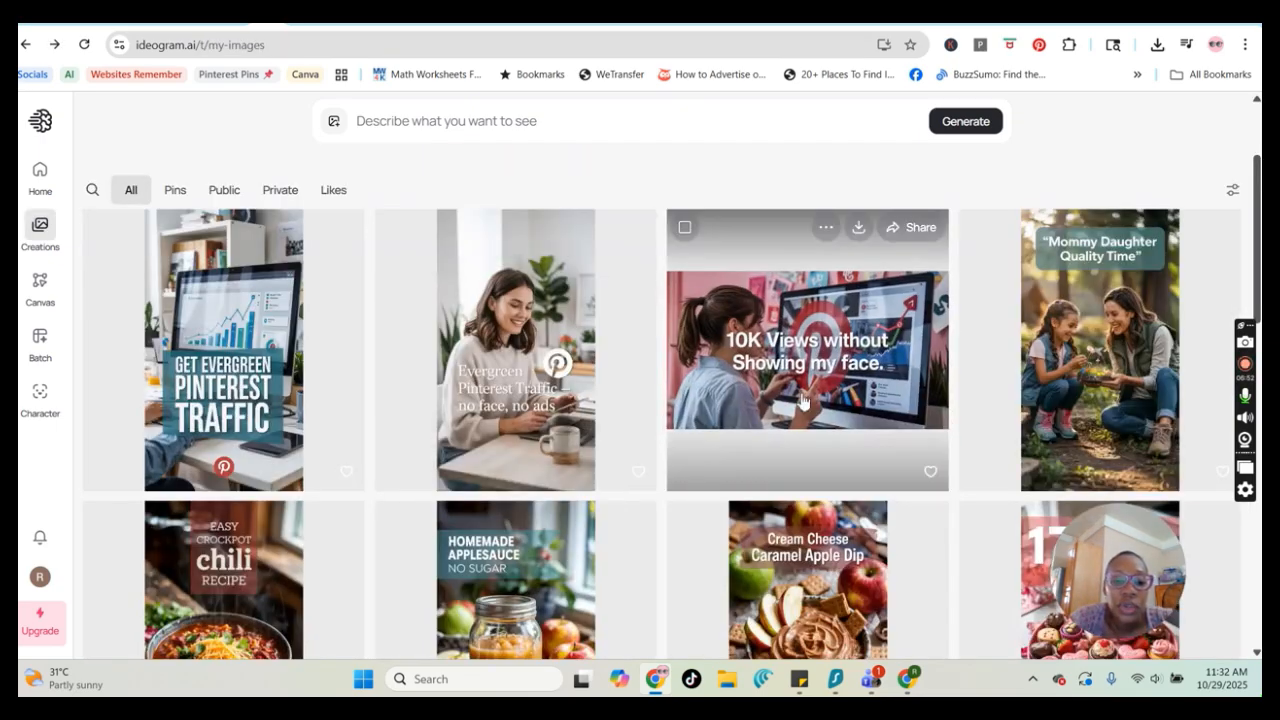
scroll(801, 400, down, 4)
scroll(537, 363, down, 1)
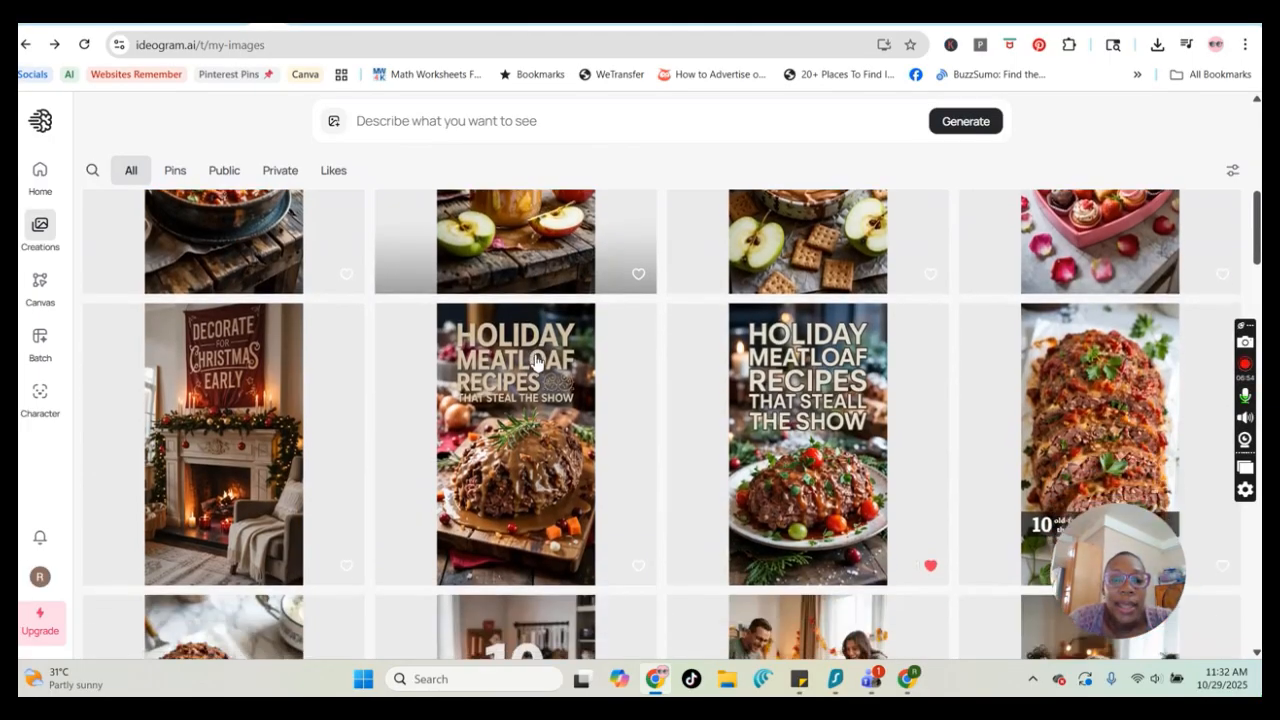
scroll(537, 363, up, 1)
click(918, 482)
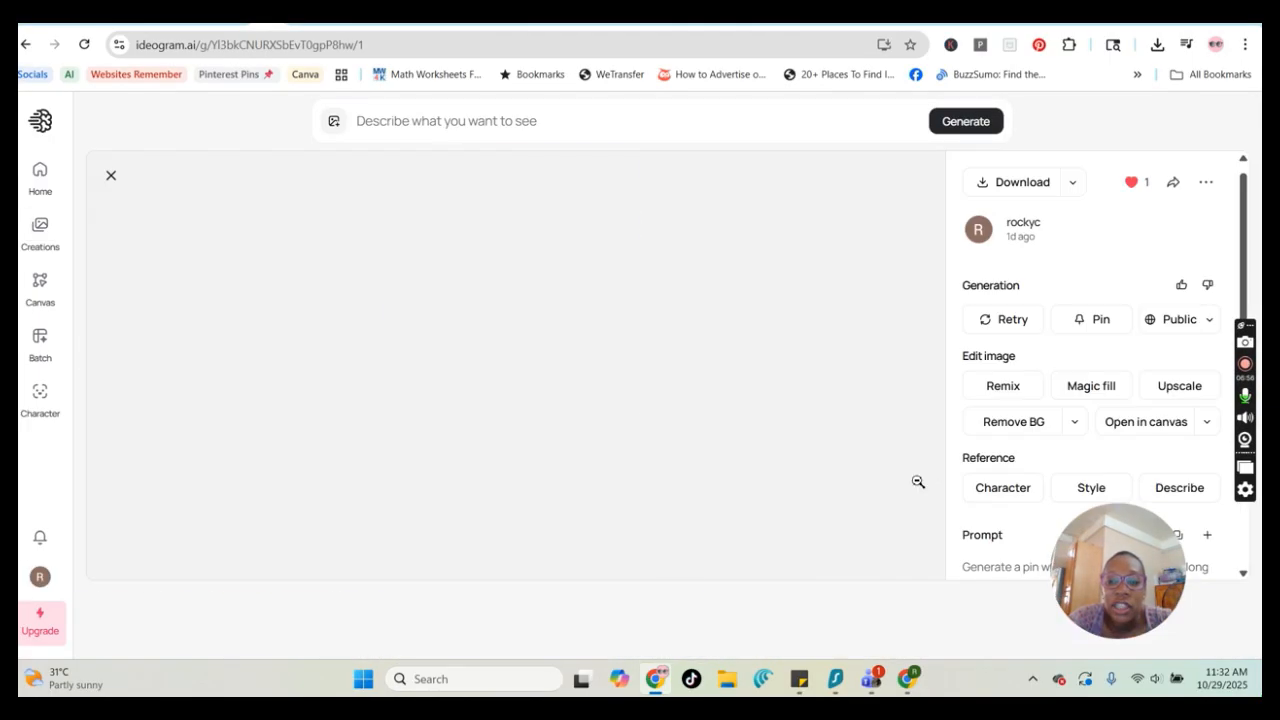
scroll(1180, 391, down, 2)
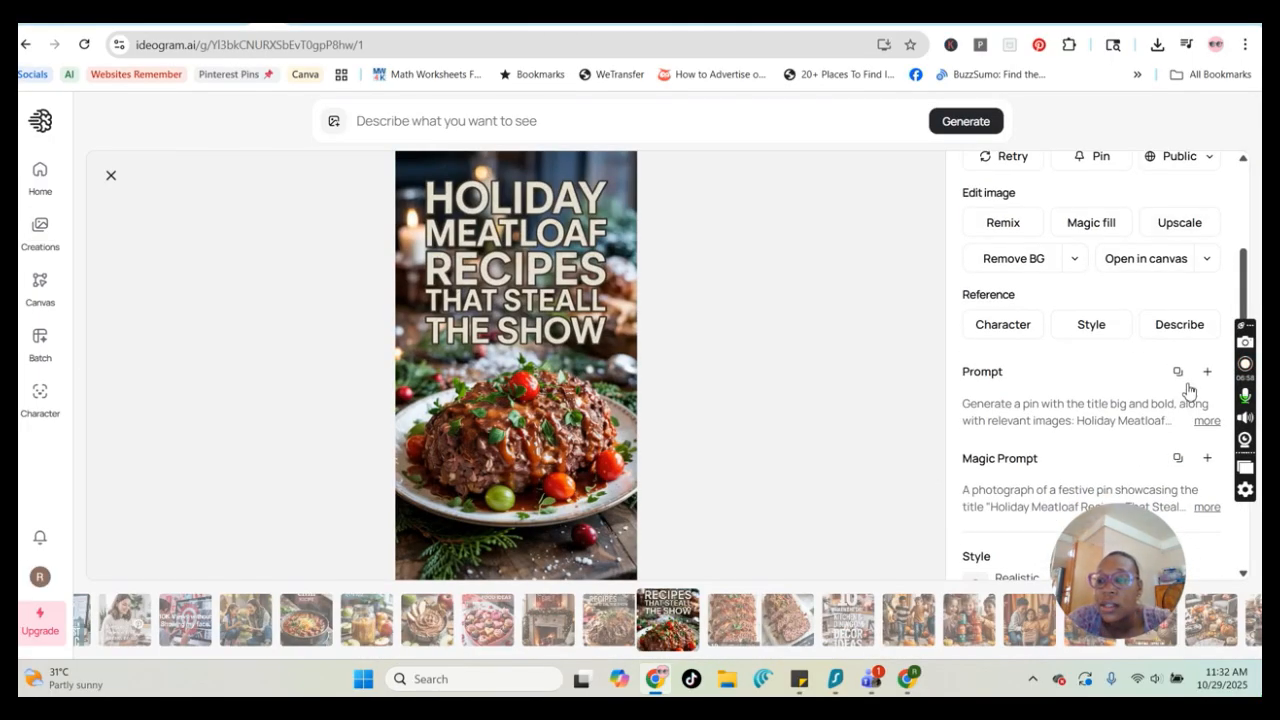
click(1177, 371)
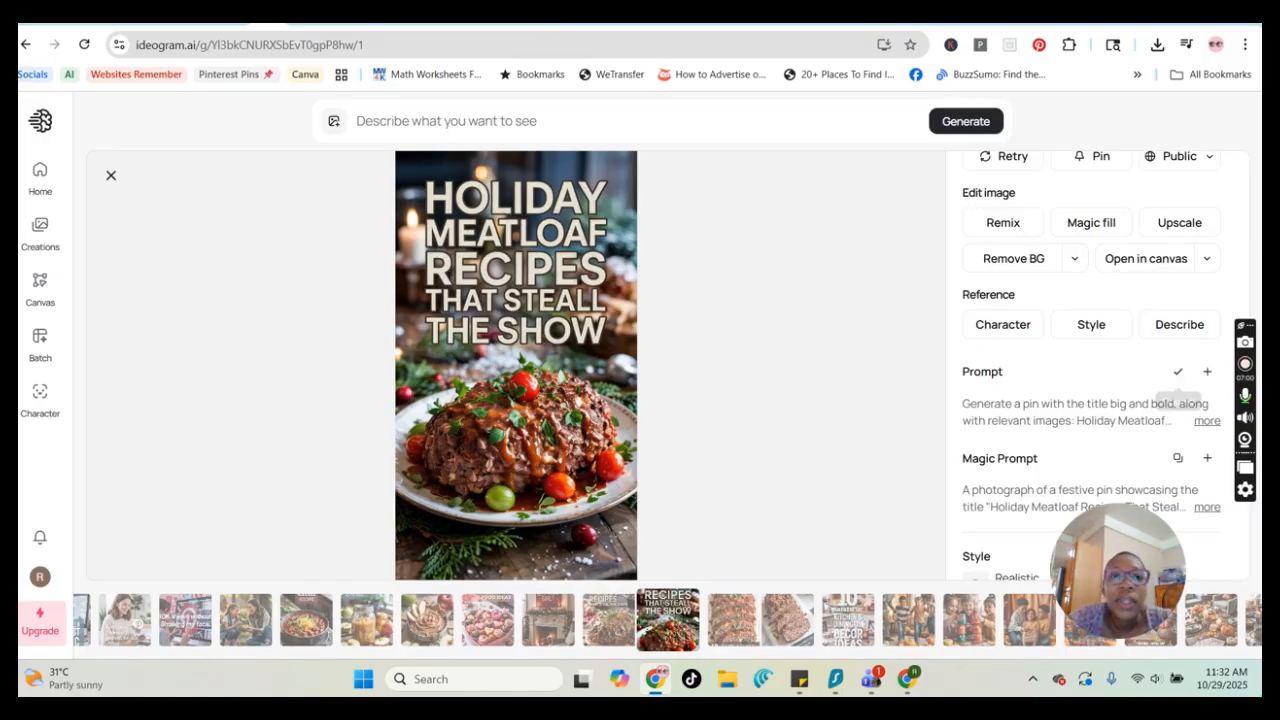
Return to the Canva pin design, start a new Magic Media image prompt and paste the copied meatloaf prompt
click(527, 24)
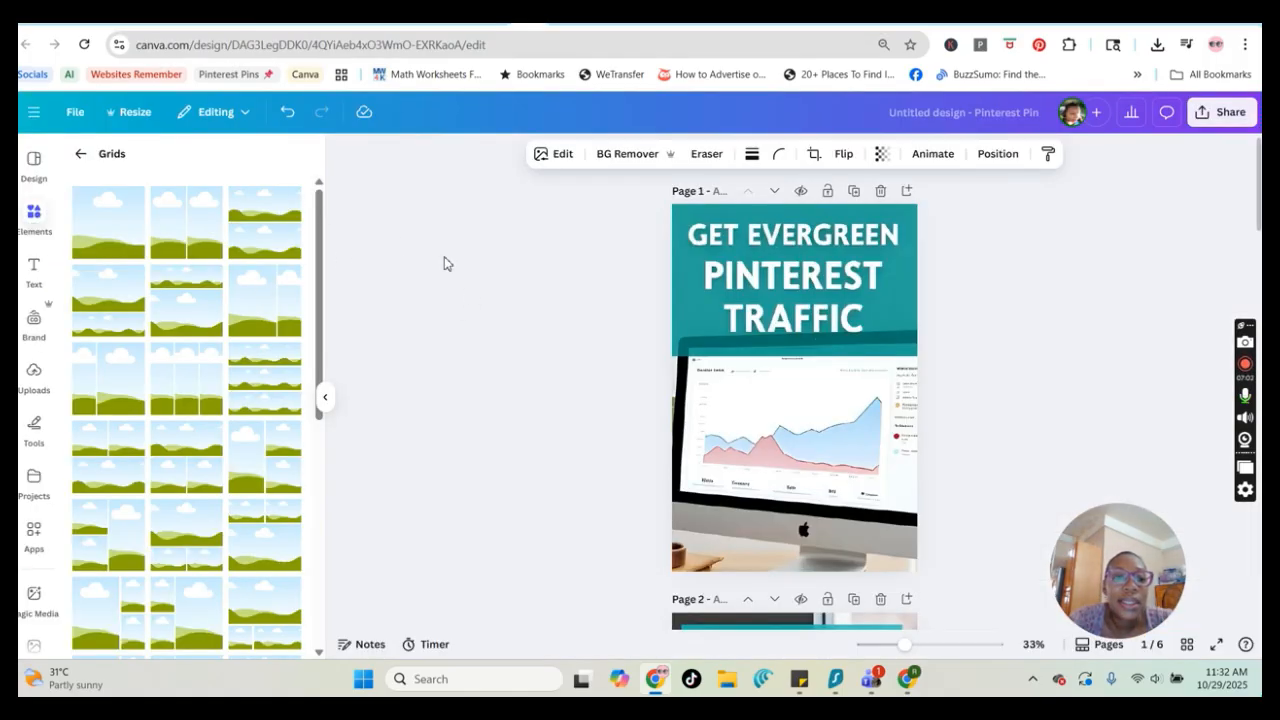
click(380, 234)
scroll(870, 437, down, 7)
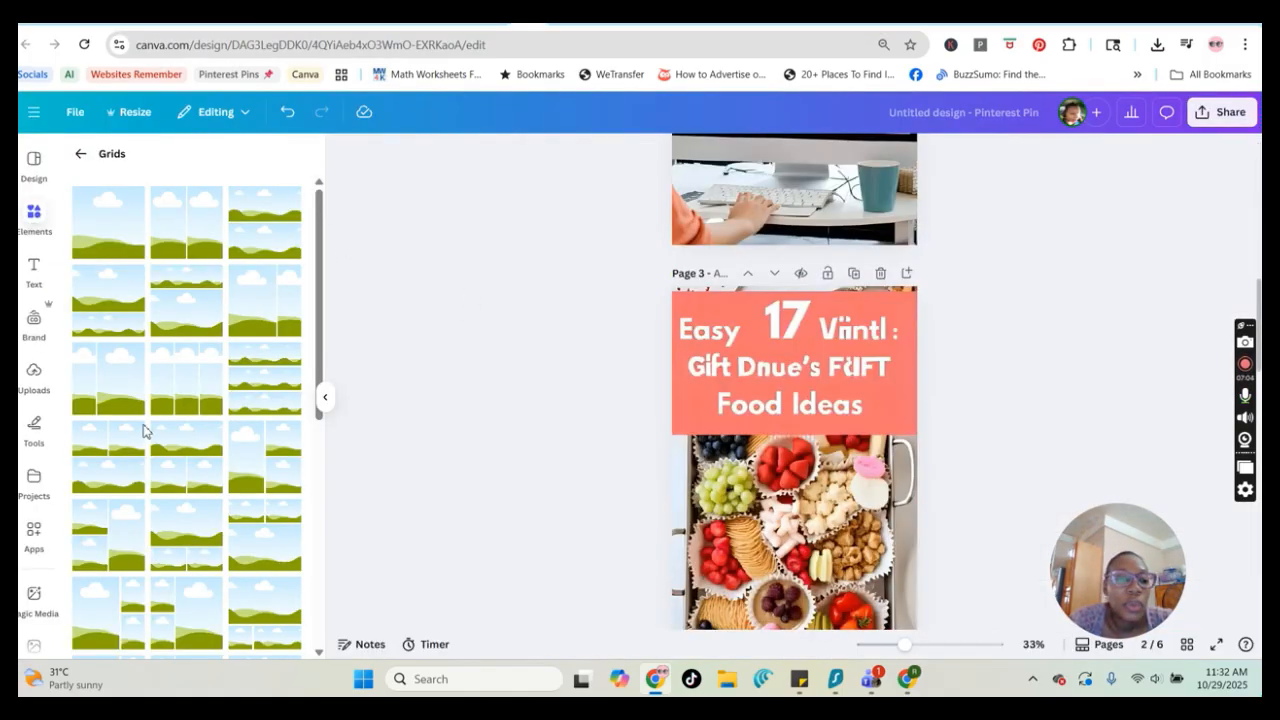
click(34, 598)
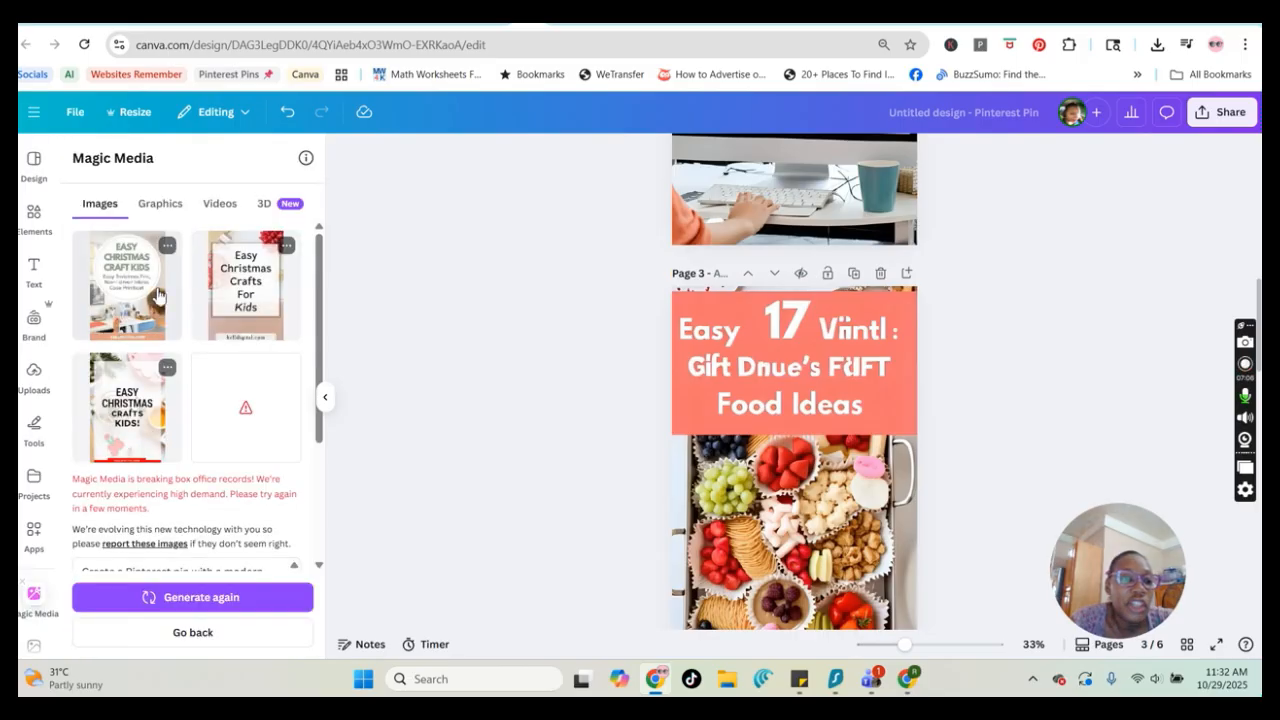
click(197, 632)
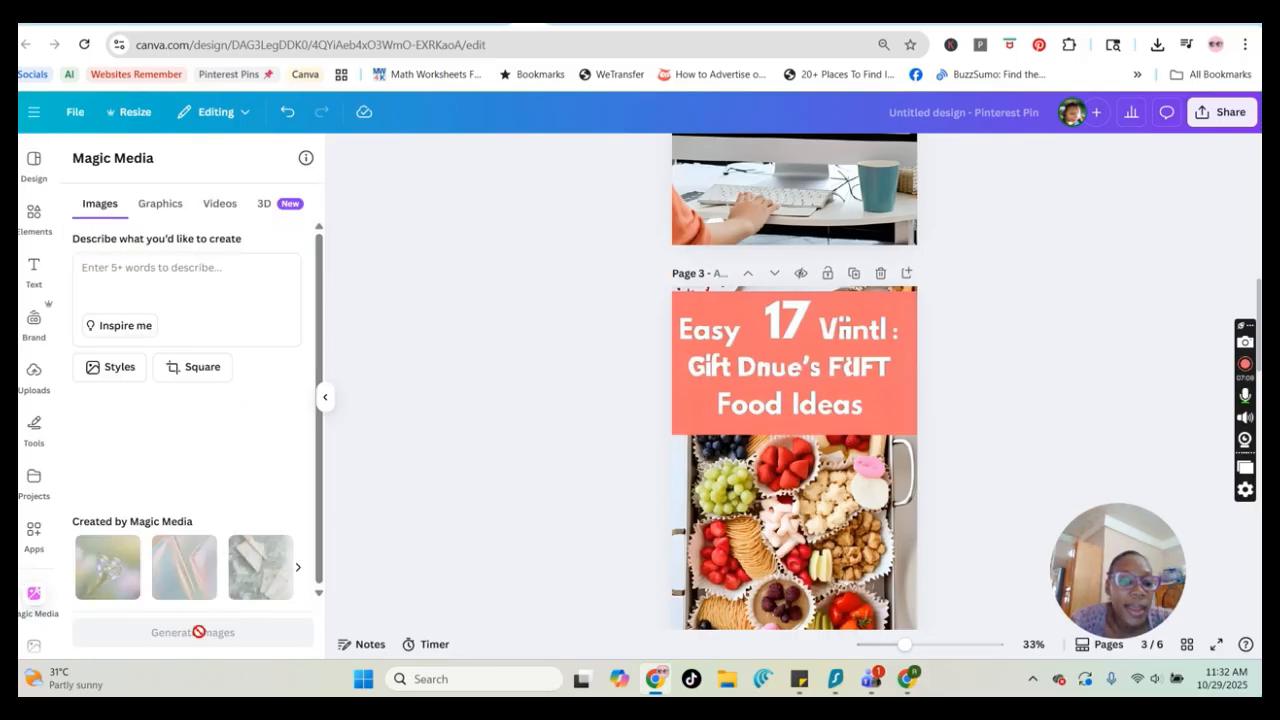
click(229, 286)
key(ctrl+v)
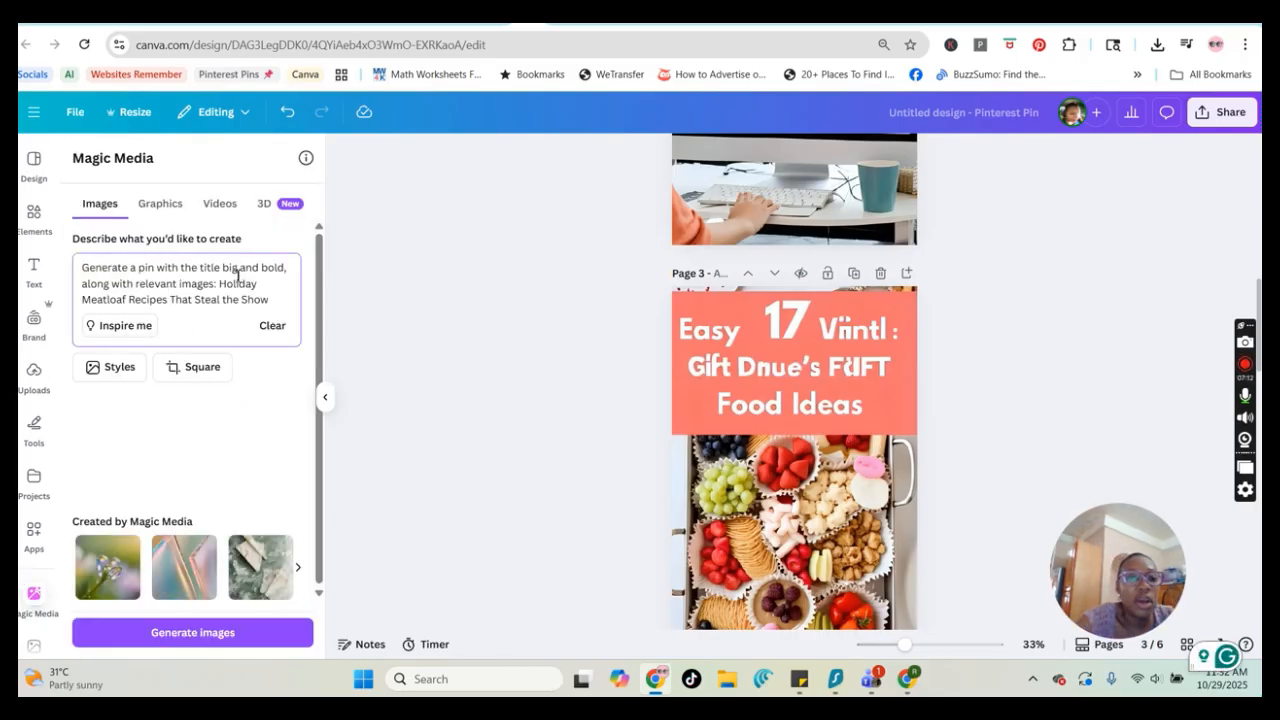
Set the Magic Media image to Portrait with the Photo style and generate the images
click(197, 372)
click(268, 220)
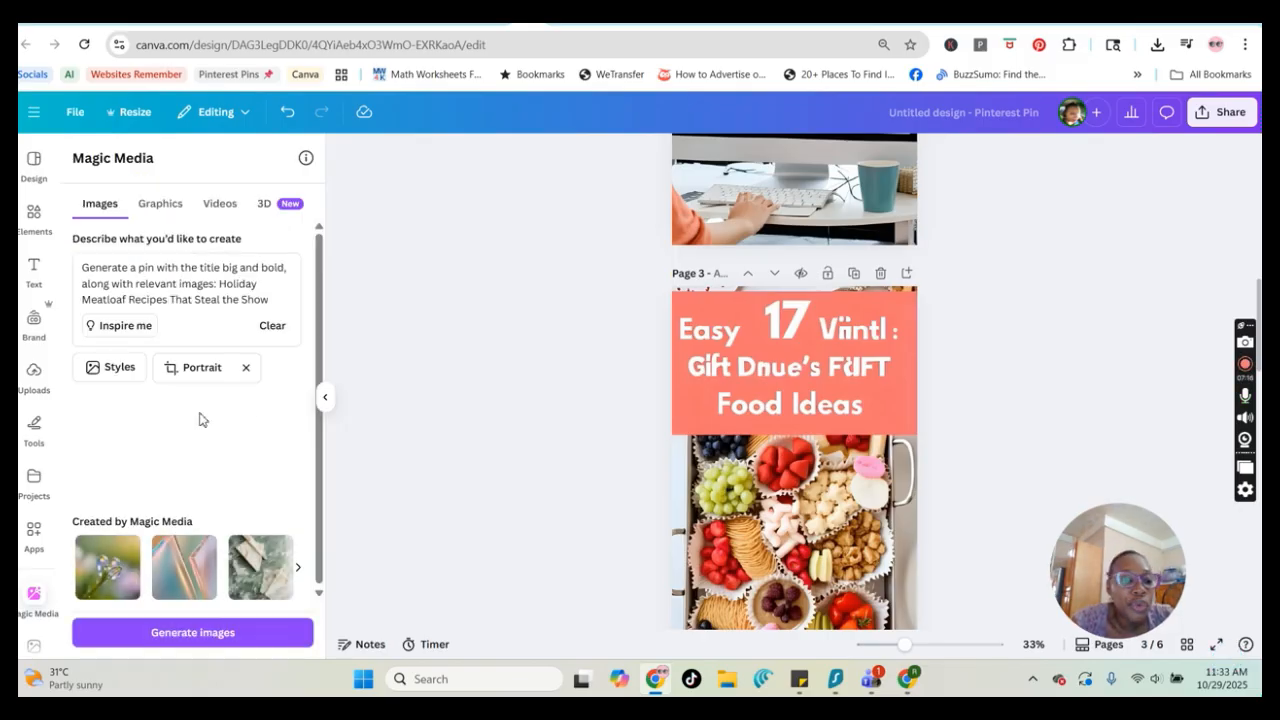
click(112, 368)
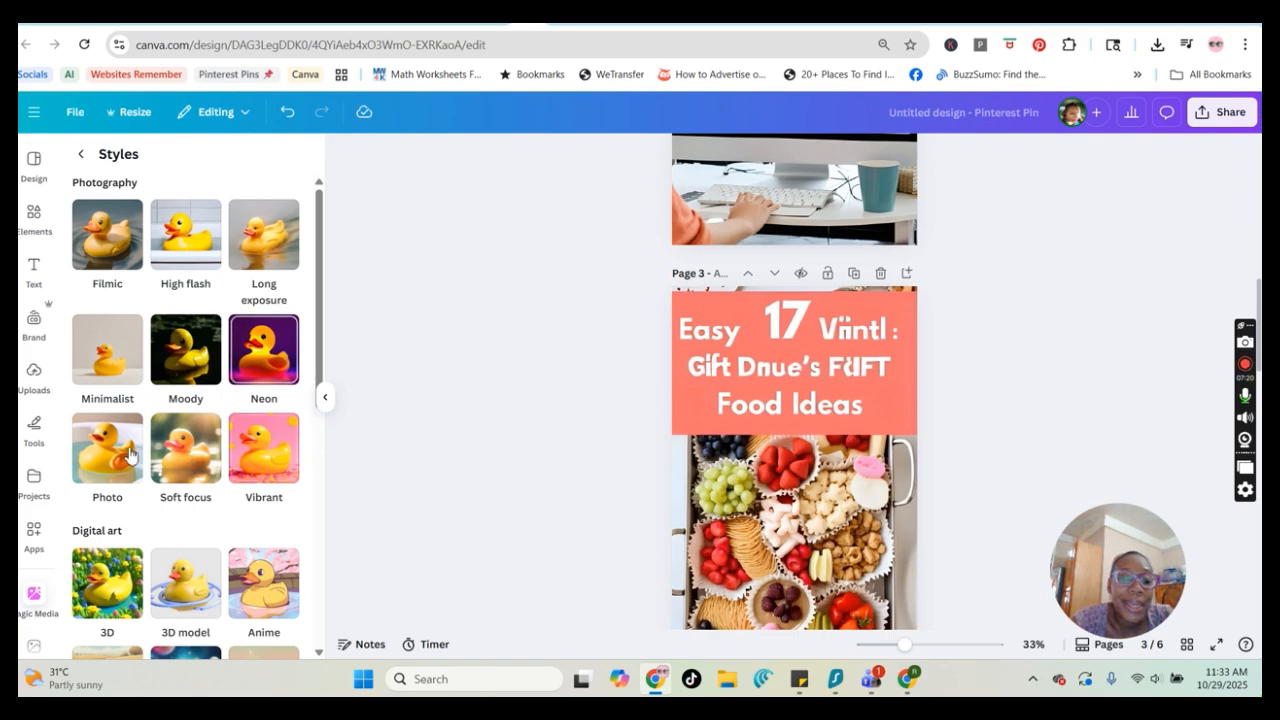
click(122, 450)
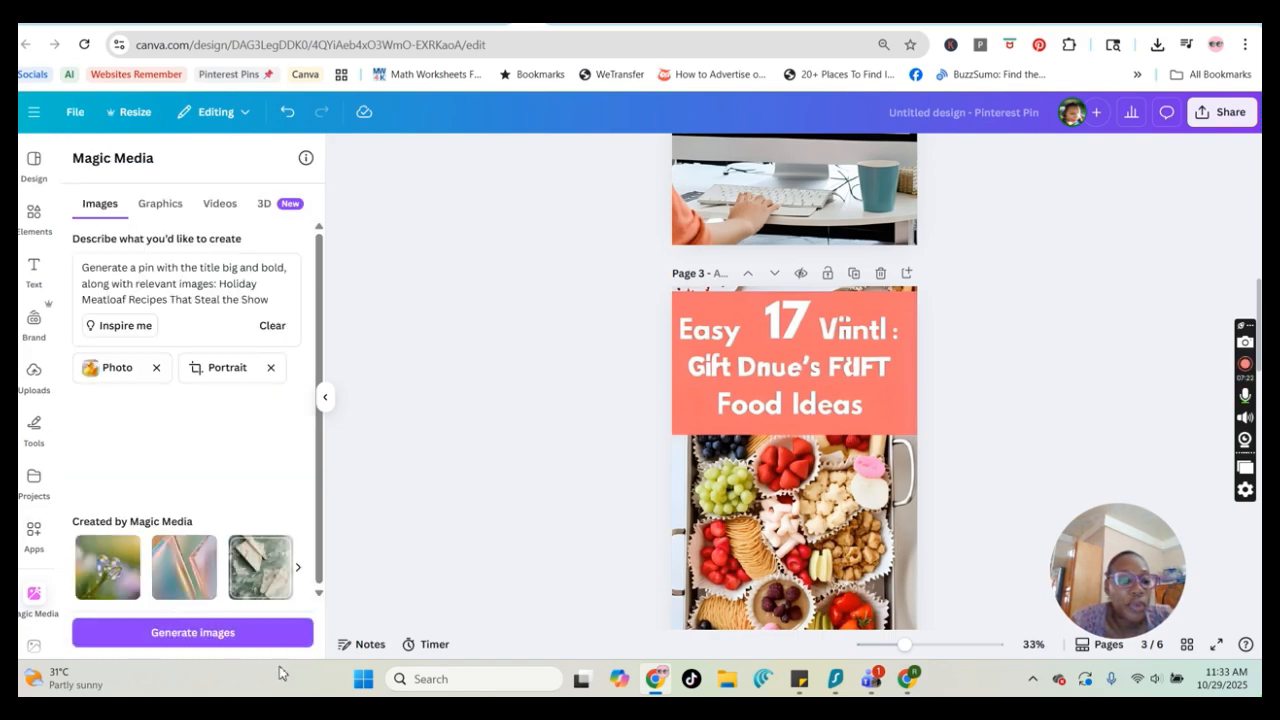
click(192, 632)
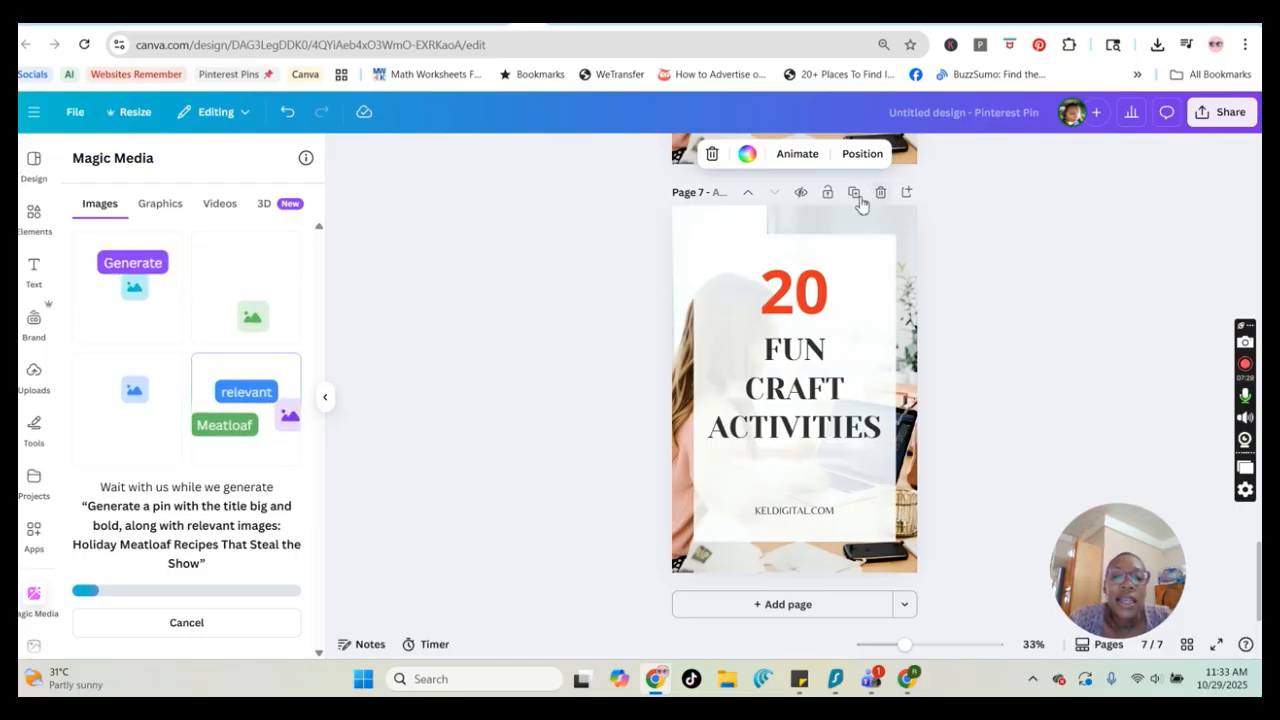
Delete the image and text elements from page 7, then insert the first generated meatloaf pin there
click(755, 295)
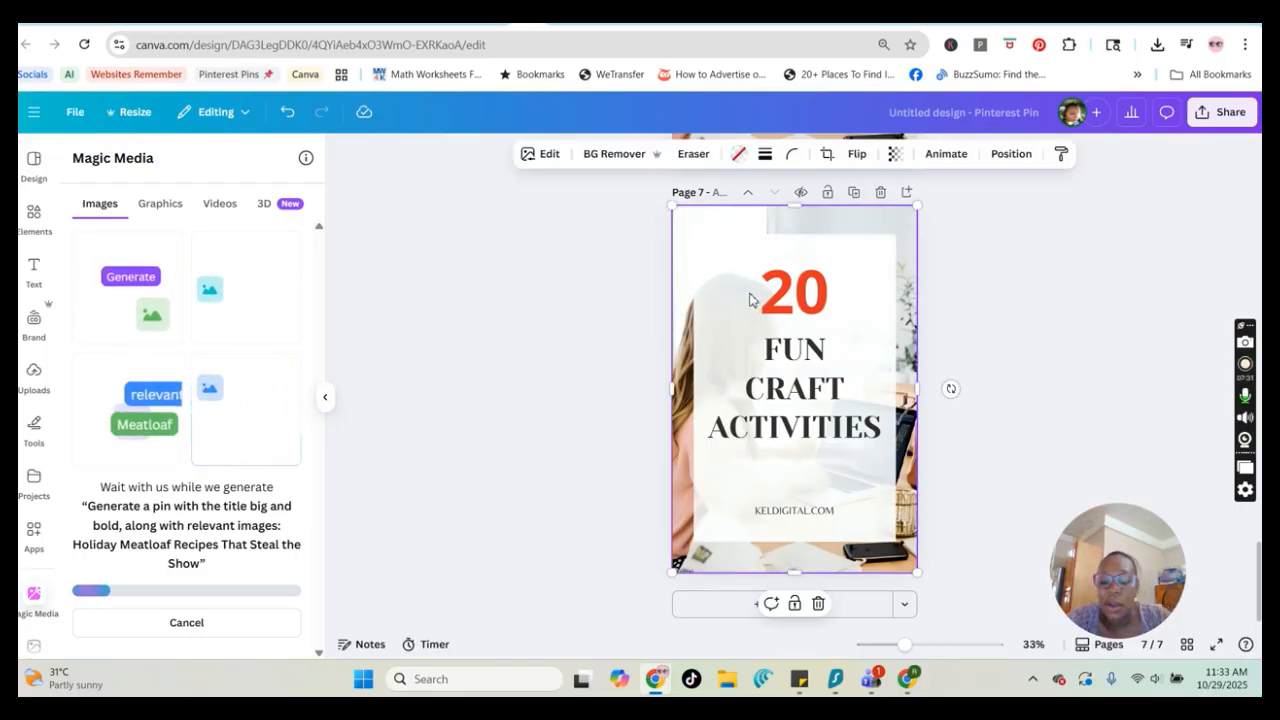
key(Delete)
click(814, 305)
key(Delete)
click(816, 372)
key(Delete)
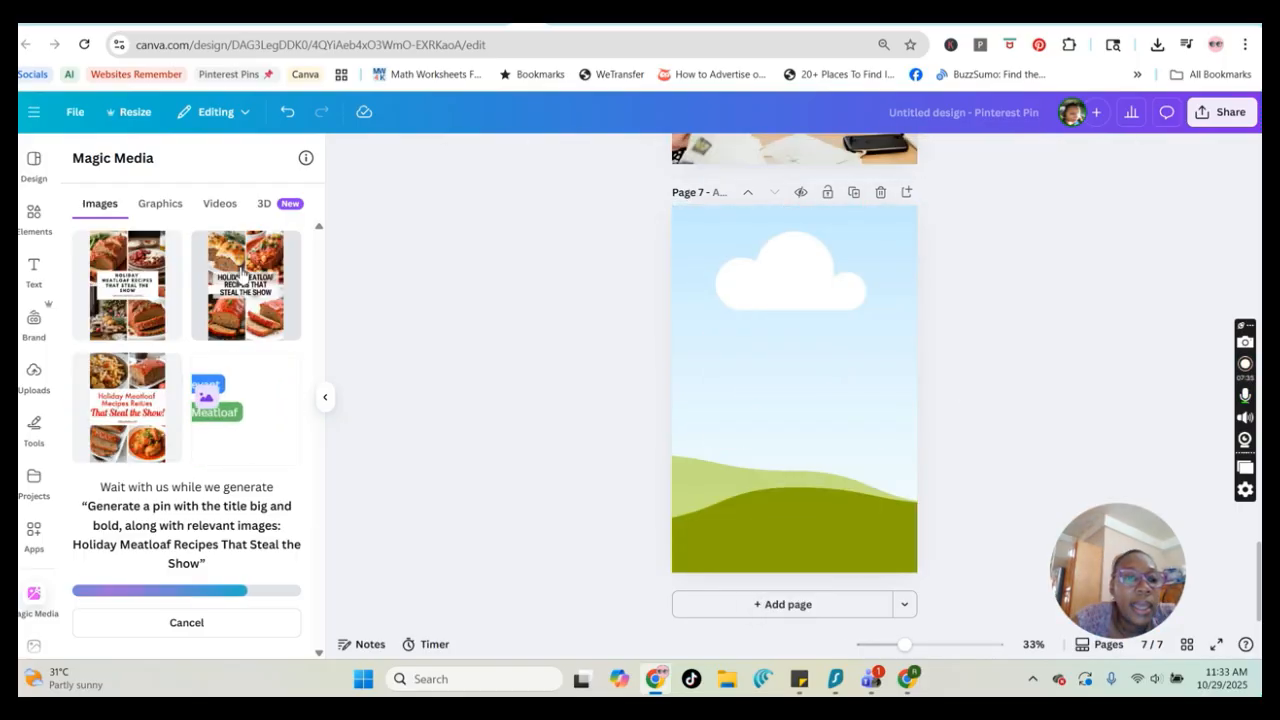
click(240, 298)
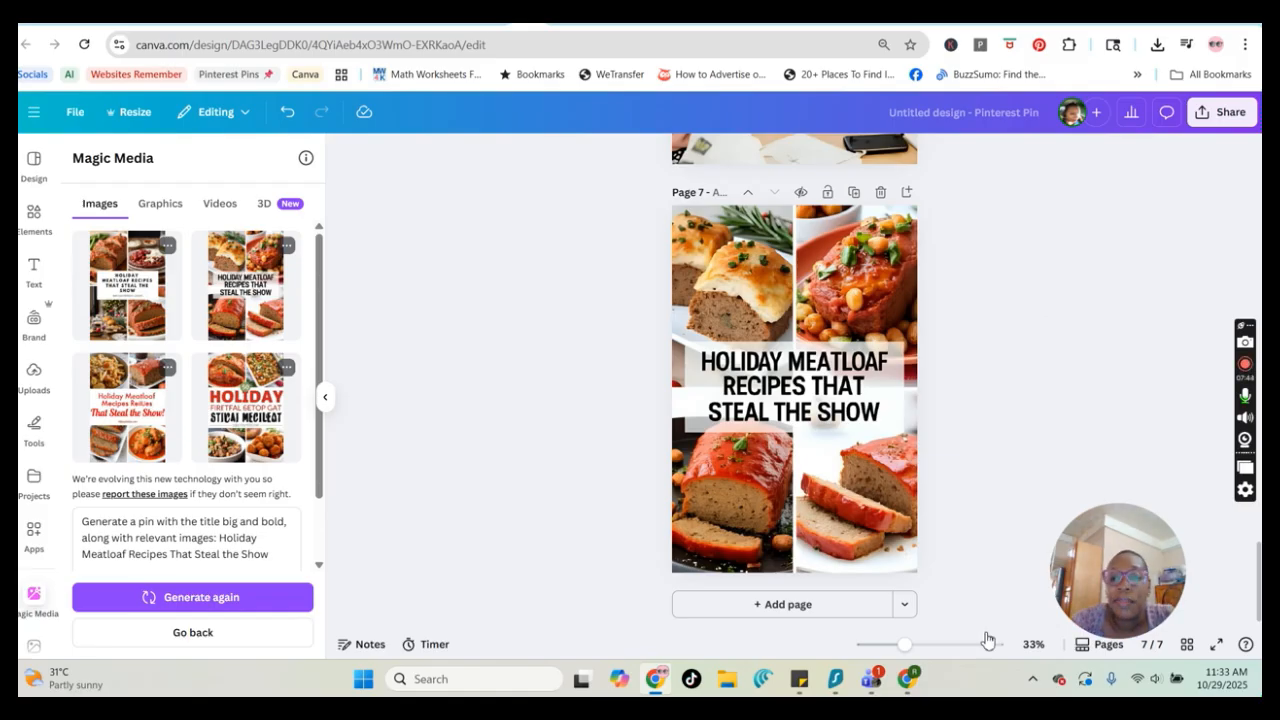
Add a new page 8, insert the second-row generated meatloaf pin and stretch it to fill the page
click(790, 606)
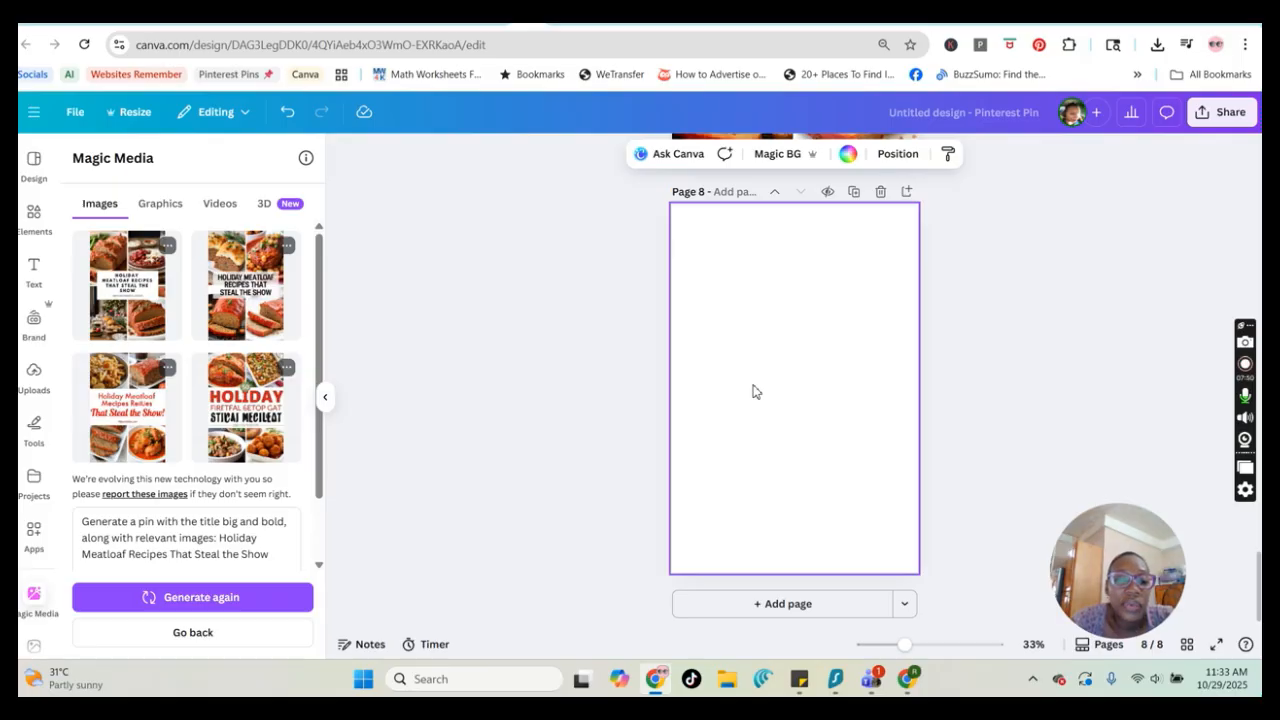
click(131, 405)
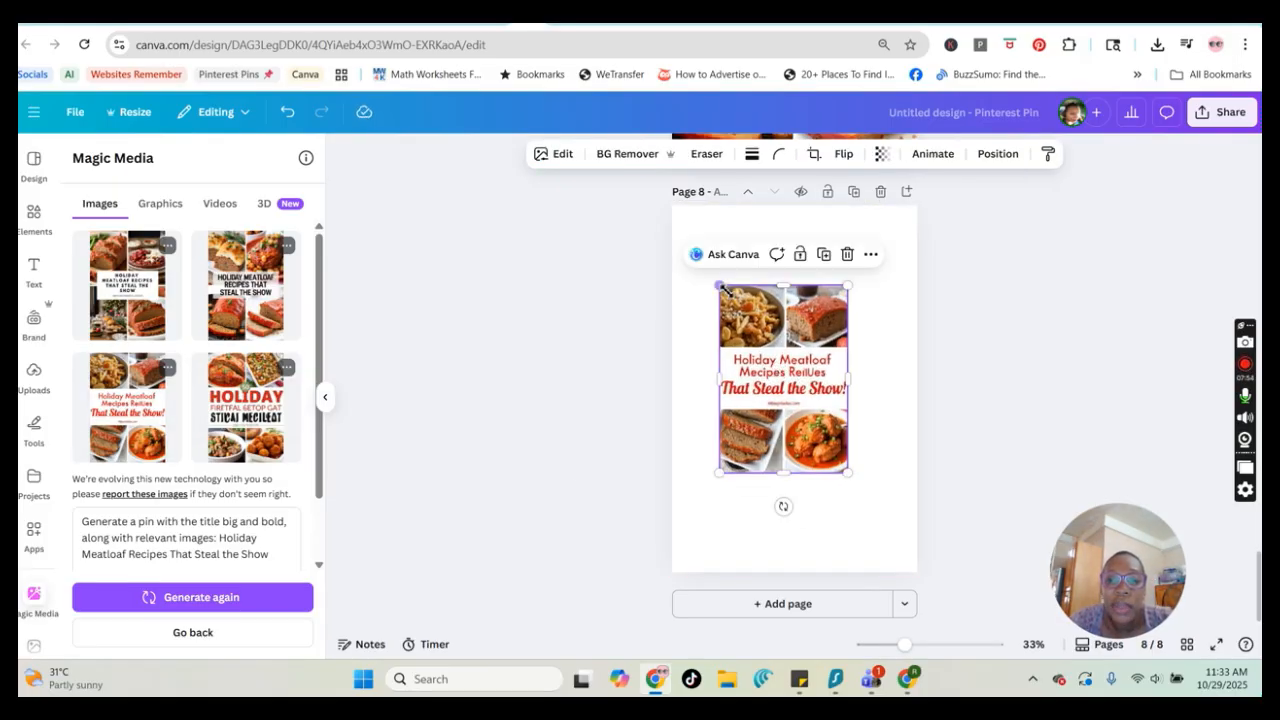
drag(719, 287, 668, 204)
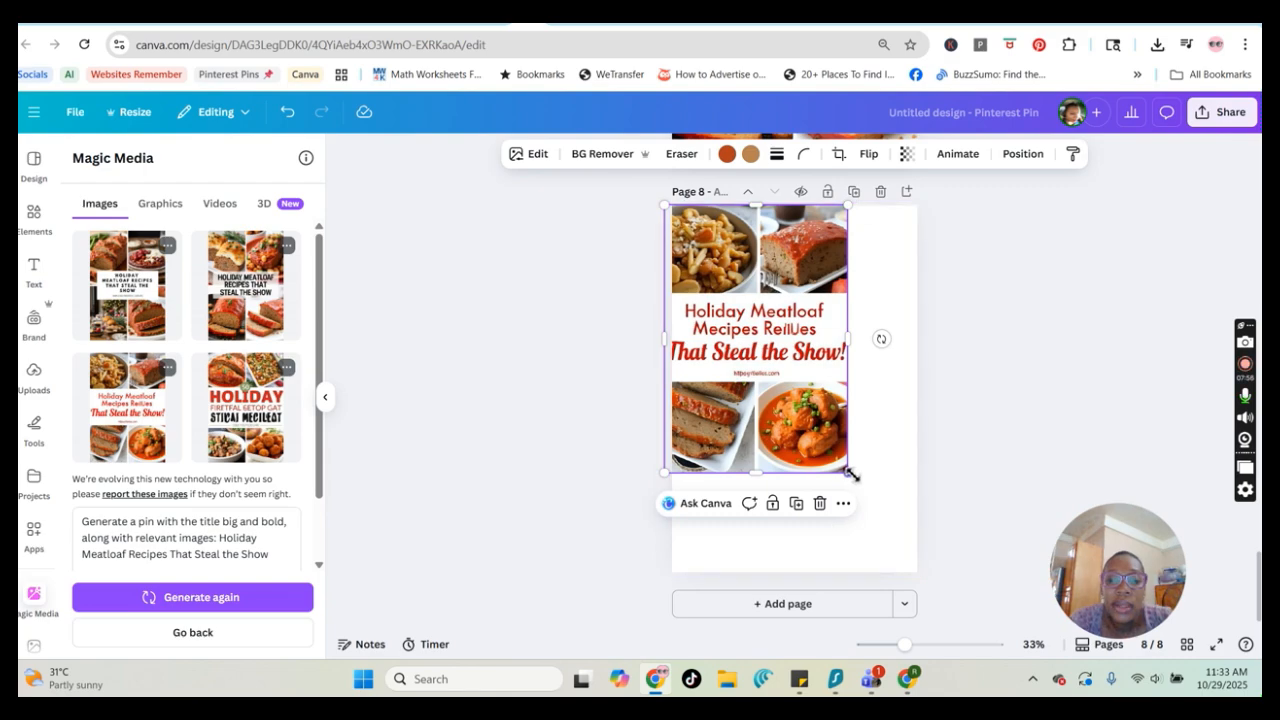
drag(847, 471, 892, 556)
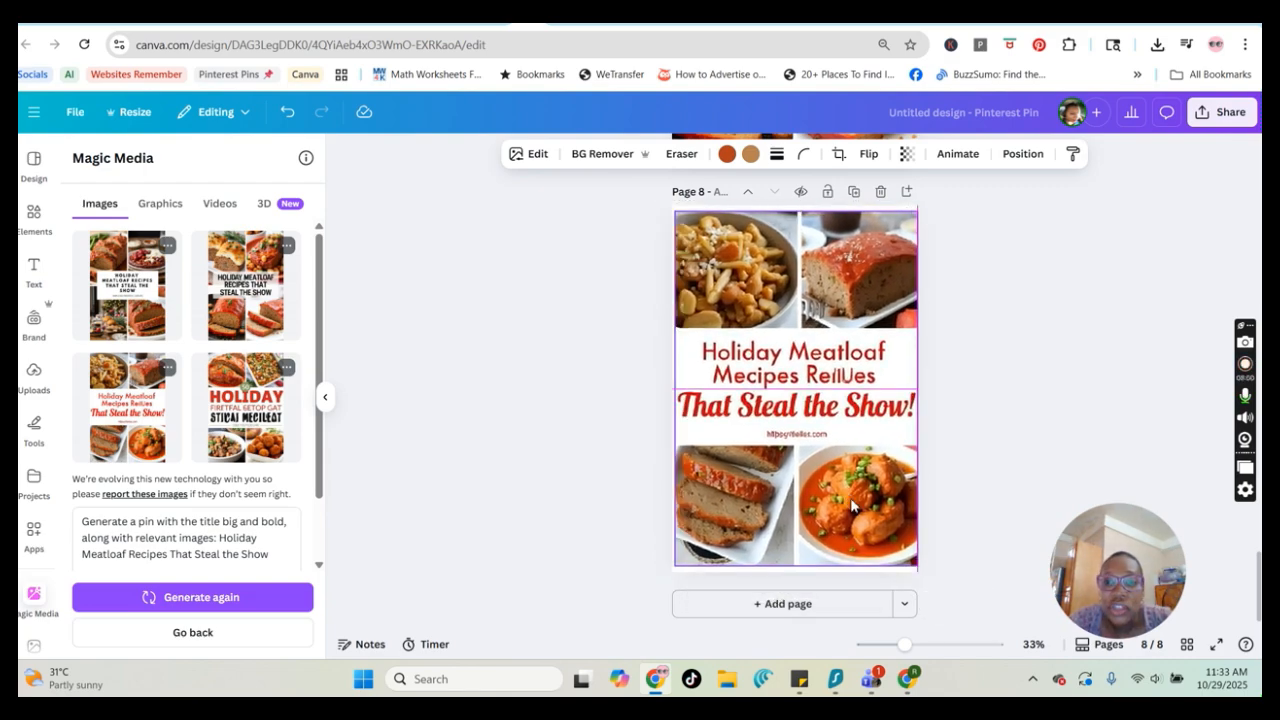
drag(803, 212, 803, 205)
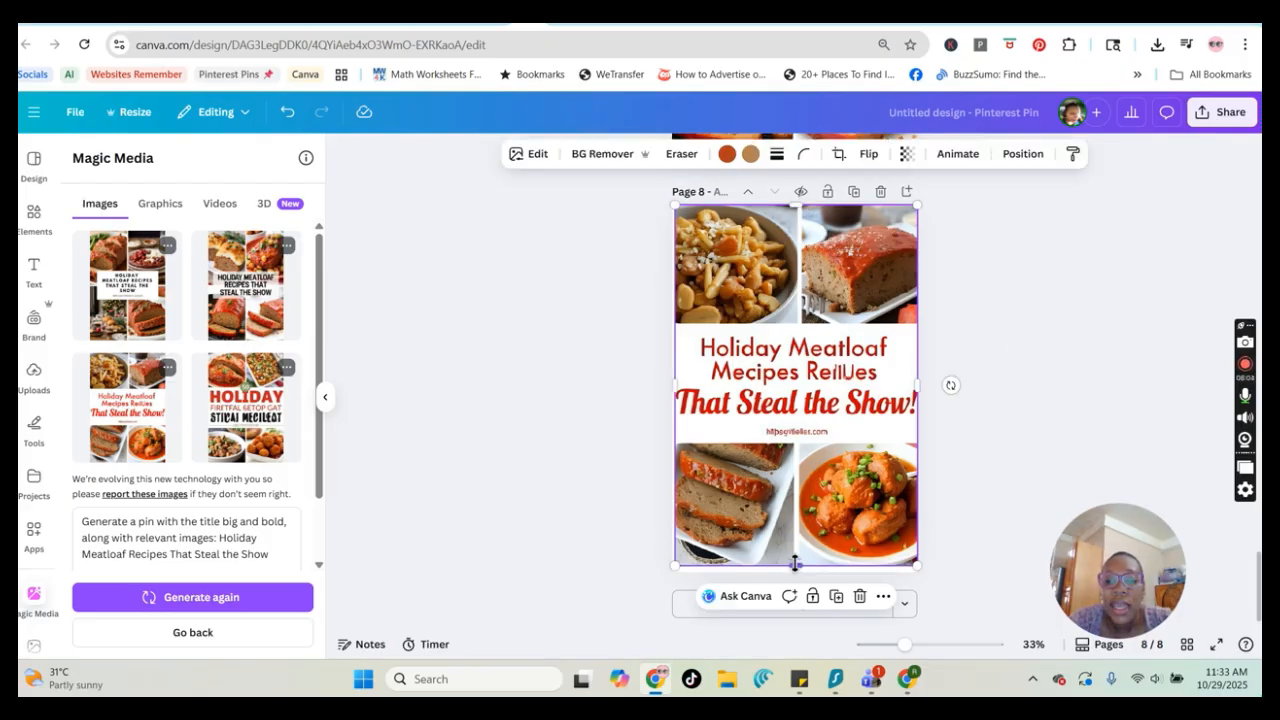
drag(795, 563, 797, 577)
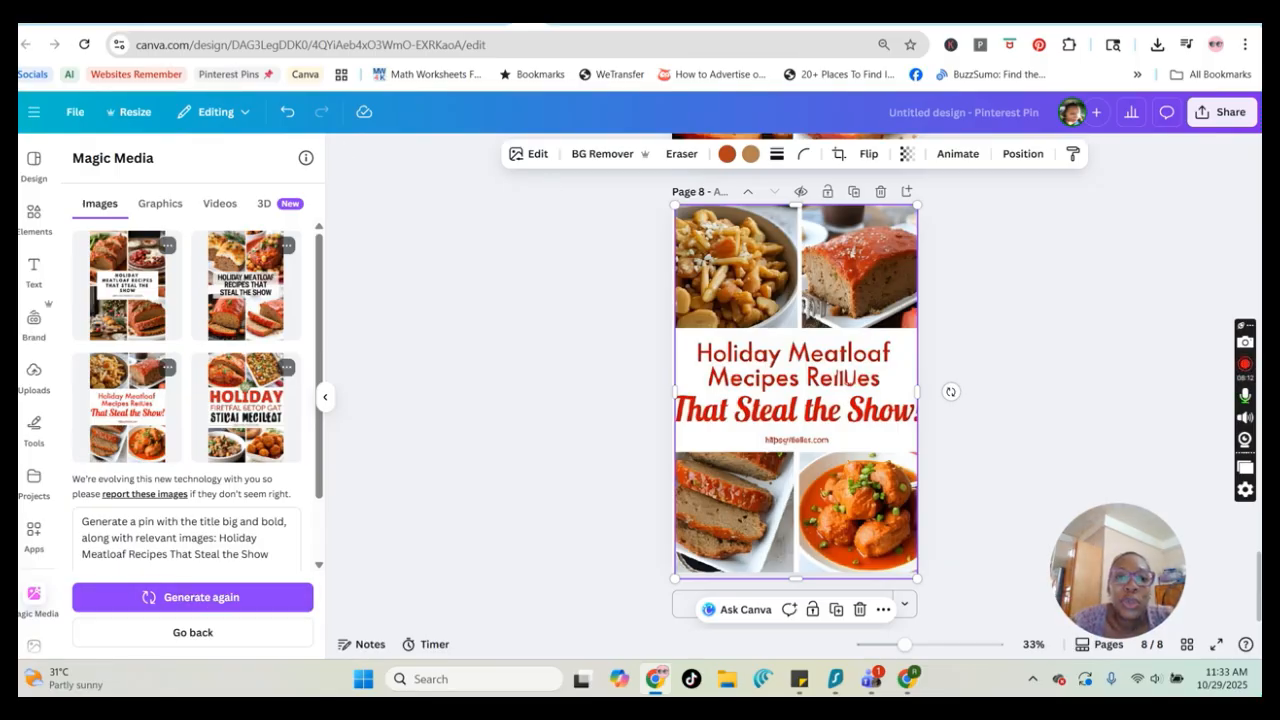
Switch to ImageFX and paste the copied Holiday Meatloaf prompt into the prompt box
click(553, 20)
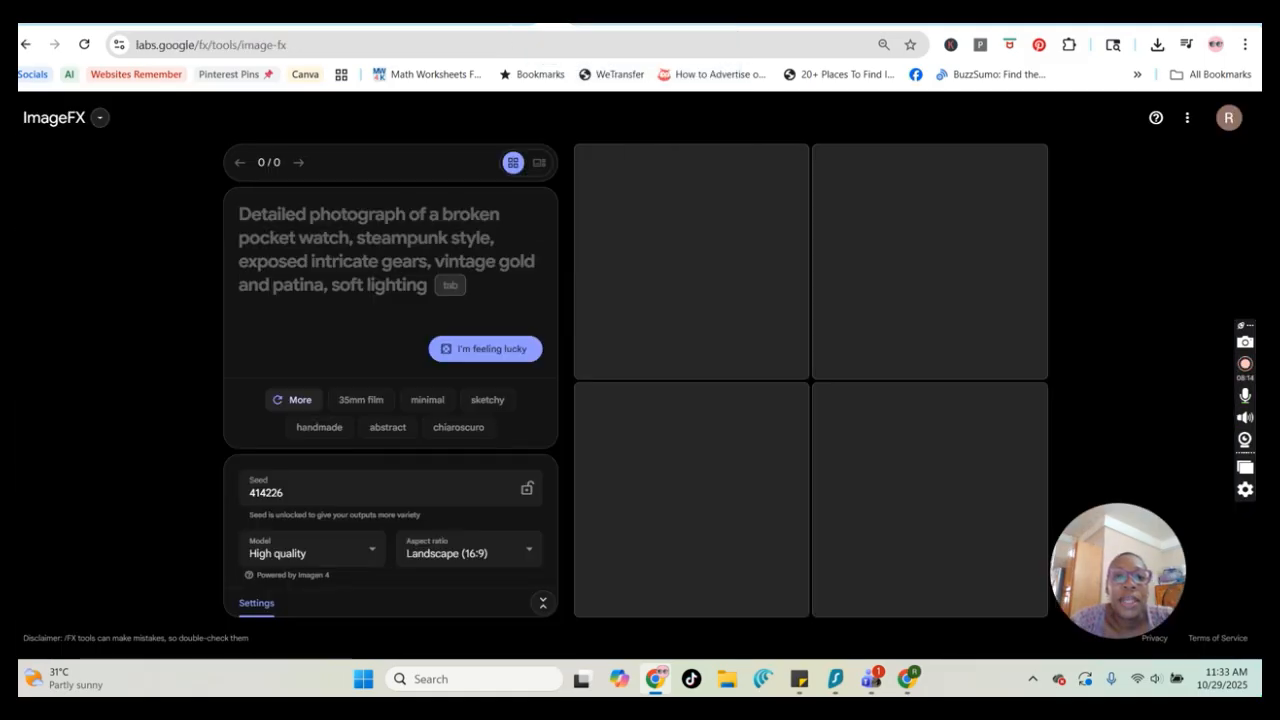
click(242, 214)
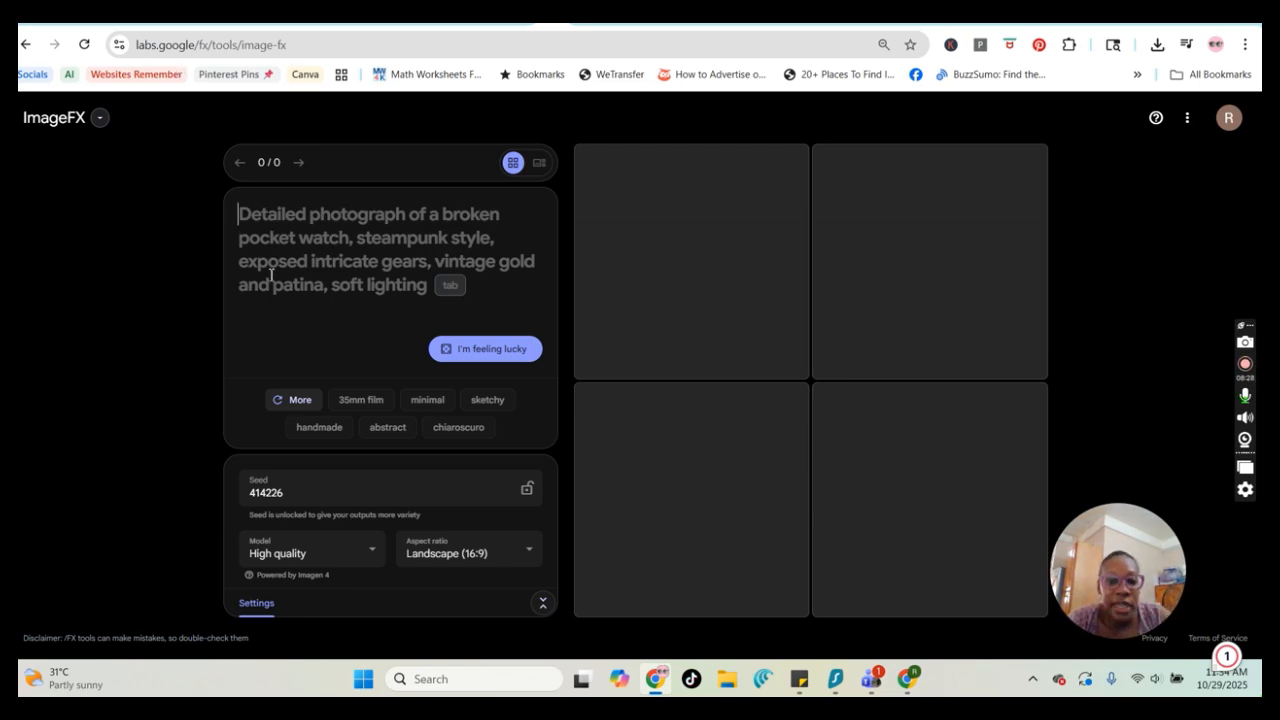
key(ctrl+v)
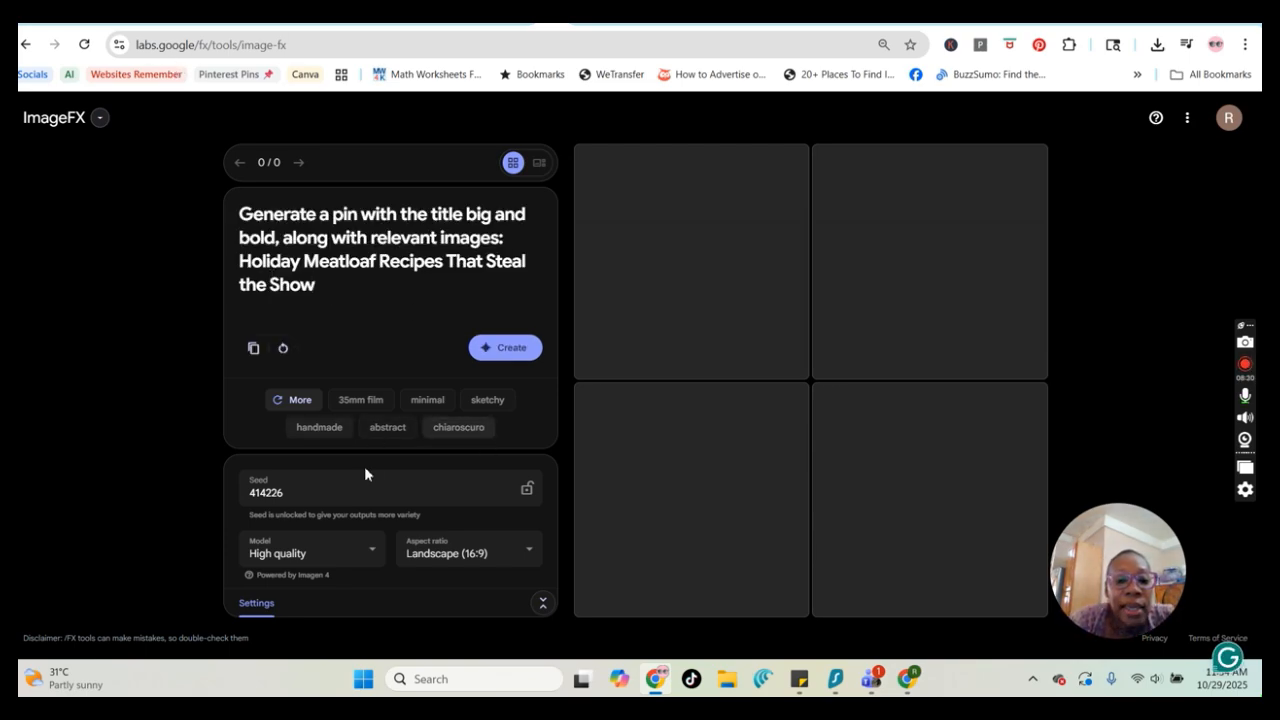
Set the ImageFX aspect ratio to Portrait (9:16), keeping the High quality model
click(526, 557)
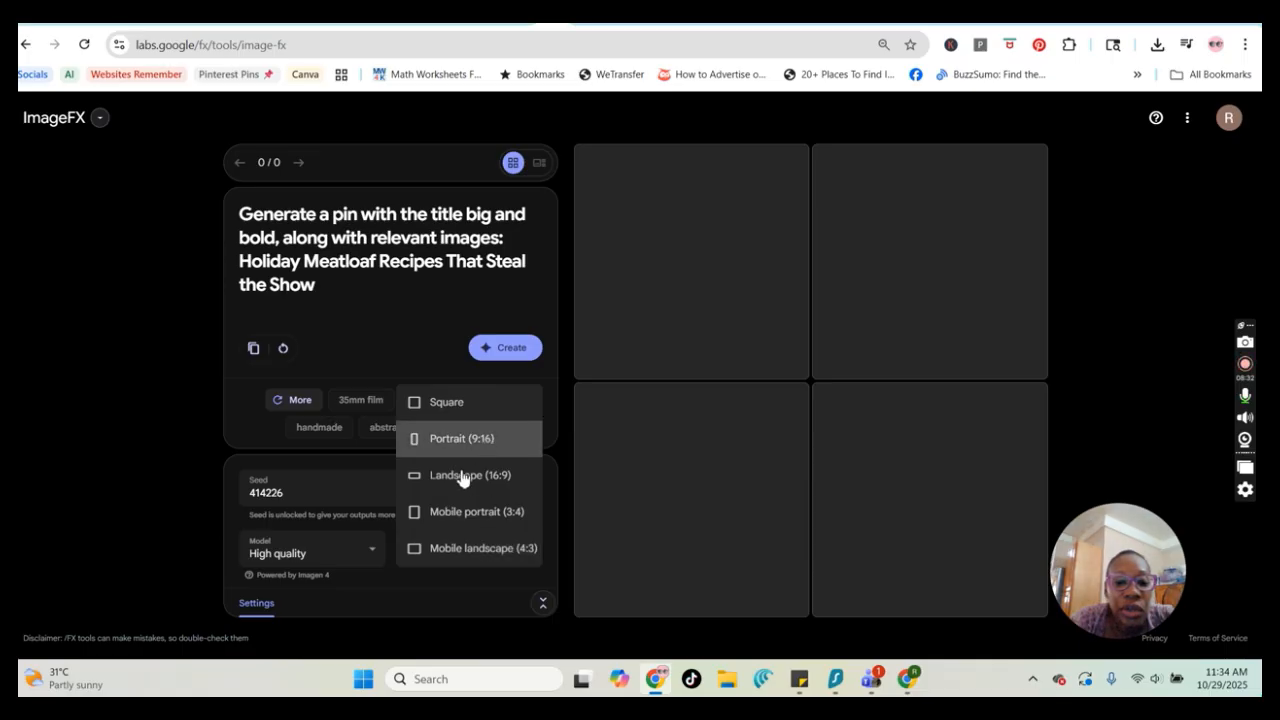
click(471, 441)
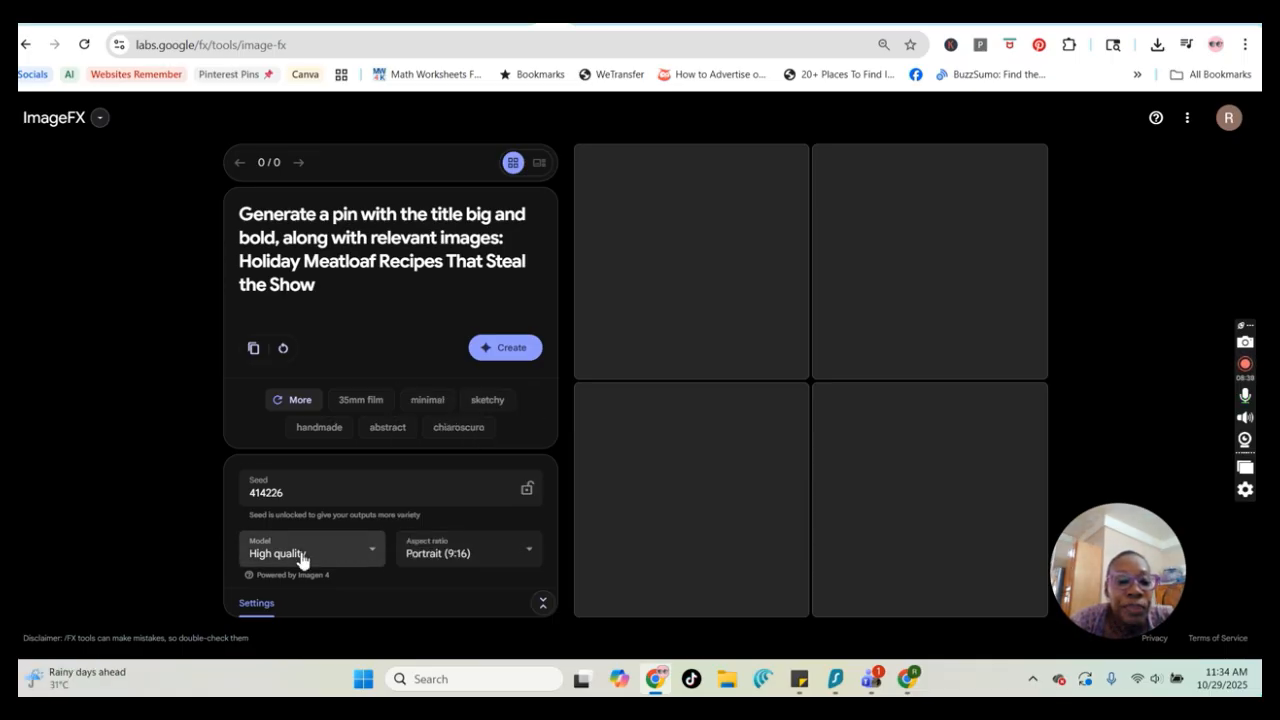
click(364, 557)
click(368, 553)
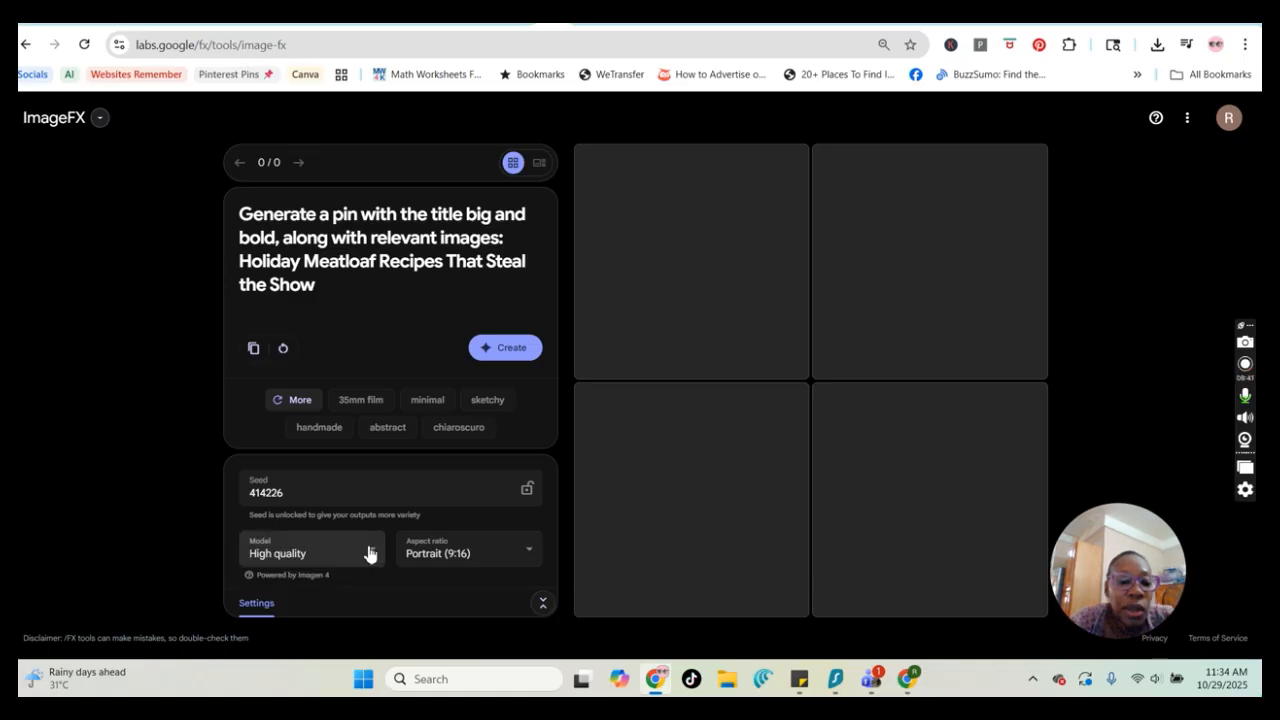
click(369, 552)
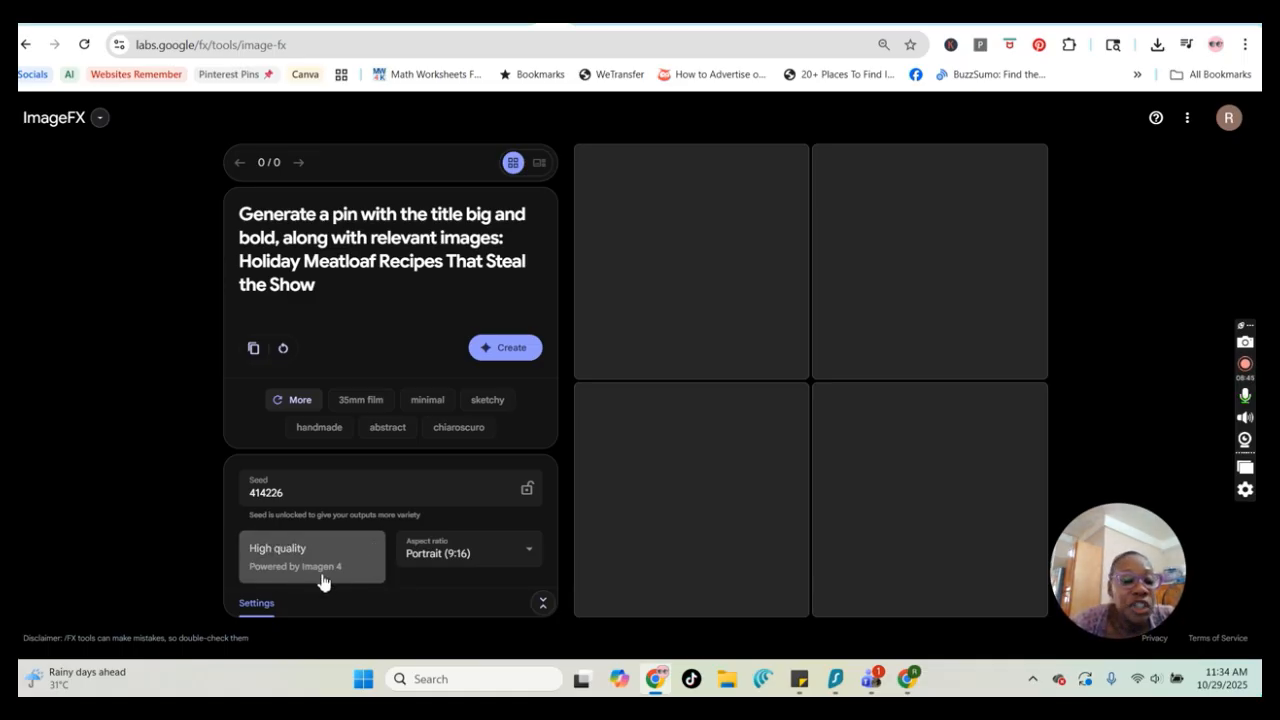
Add the realistic and photography style chips to the prompt and create the images
click(300, 402)
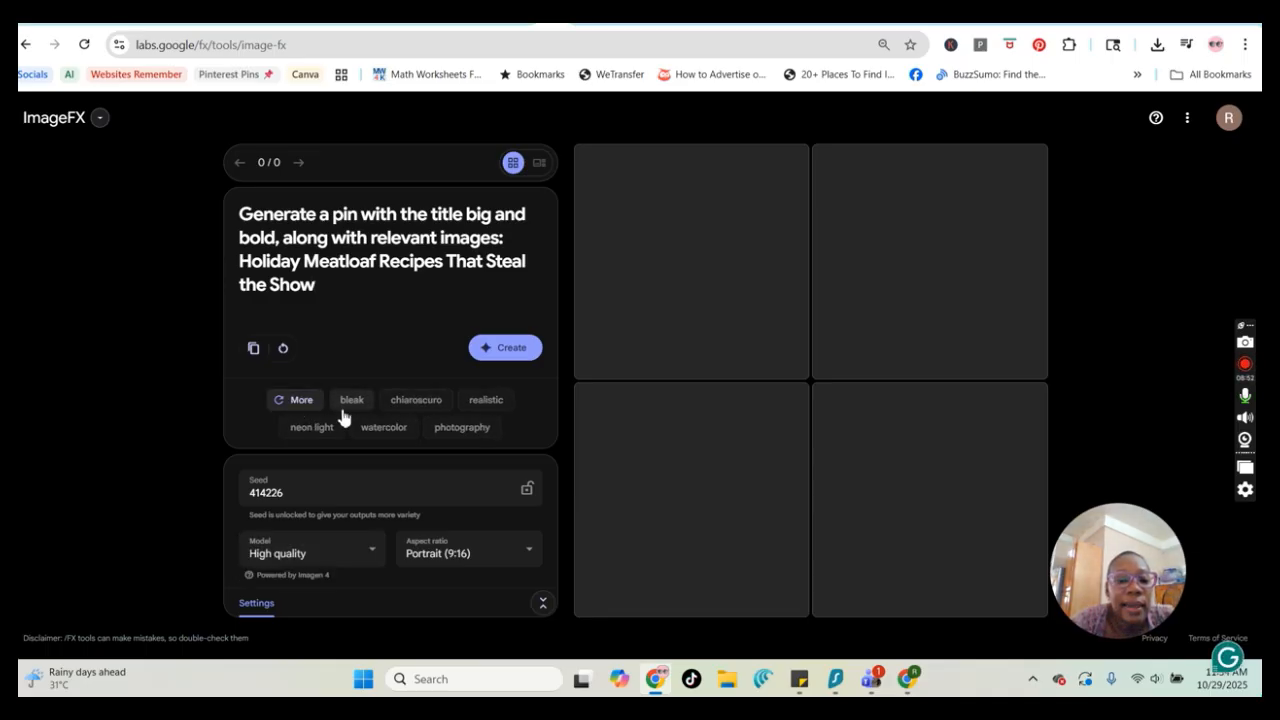
click(489, 405)
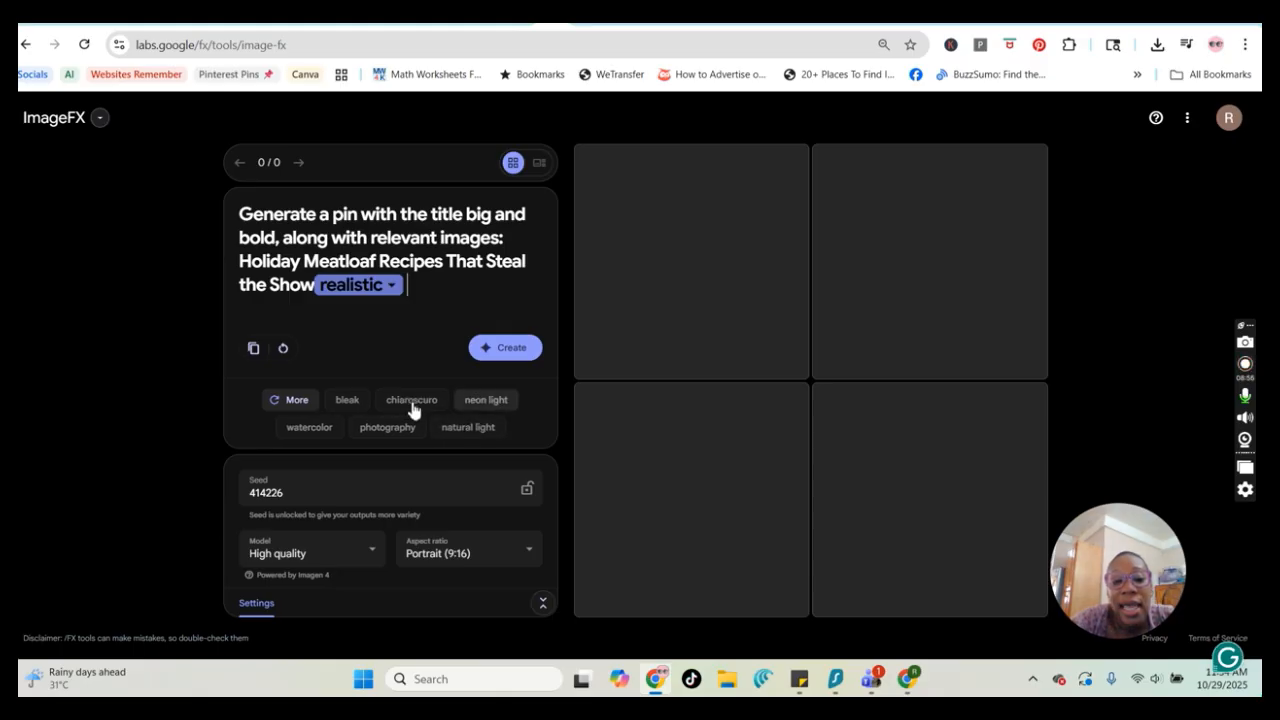
click(397, 432)
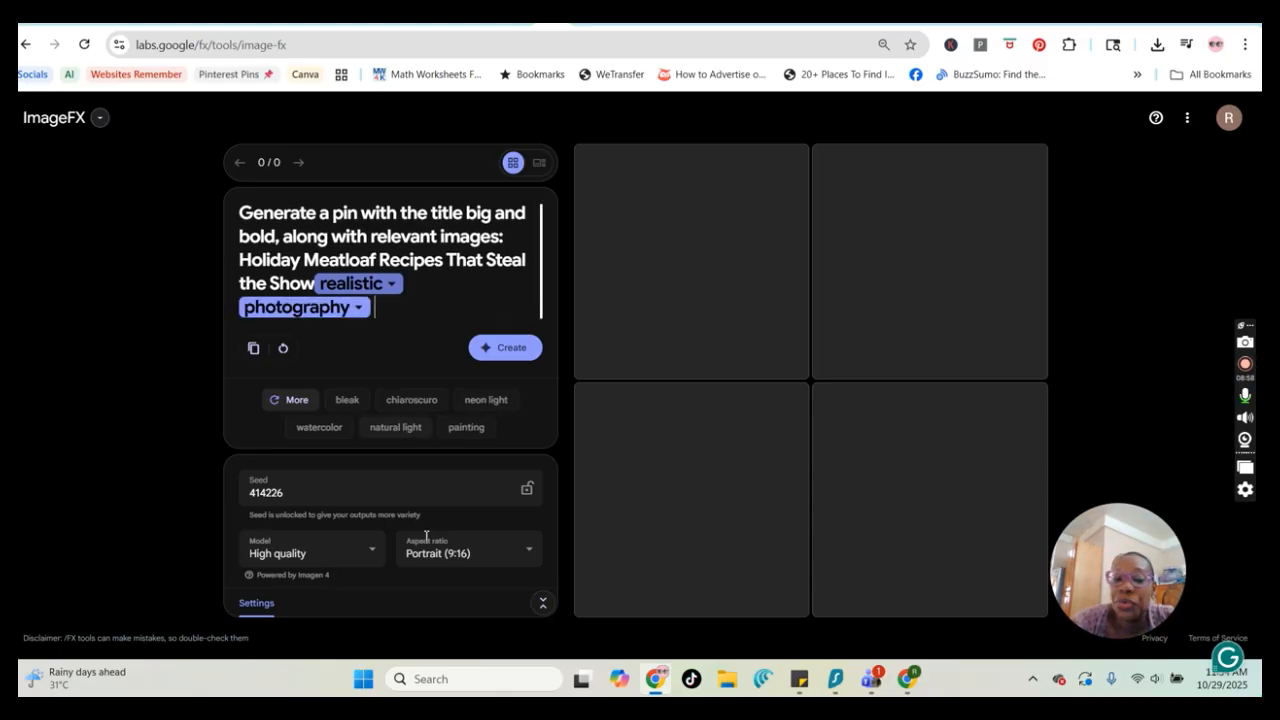
click(509, 355)
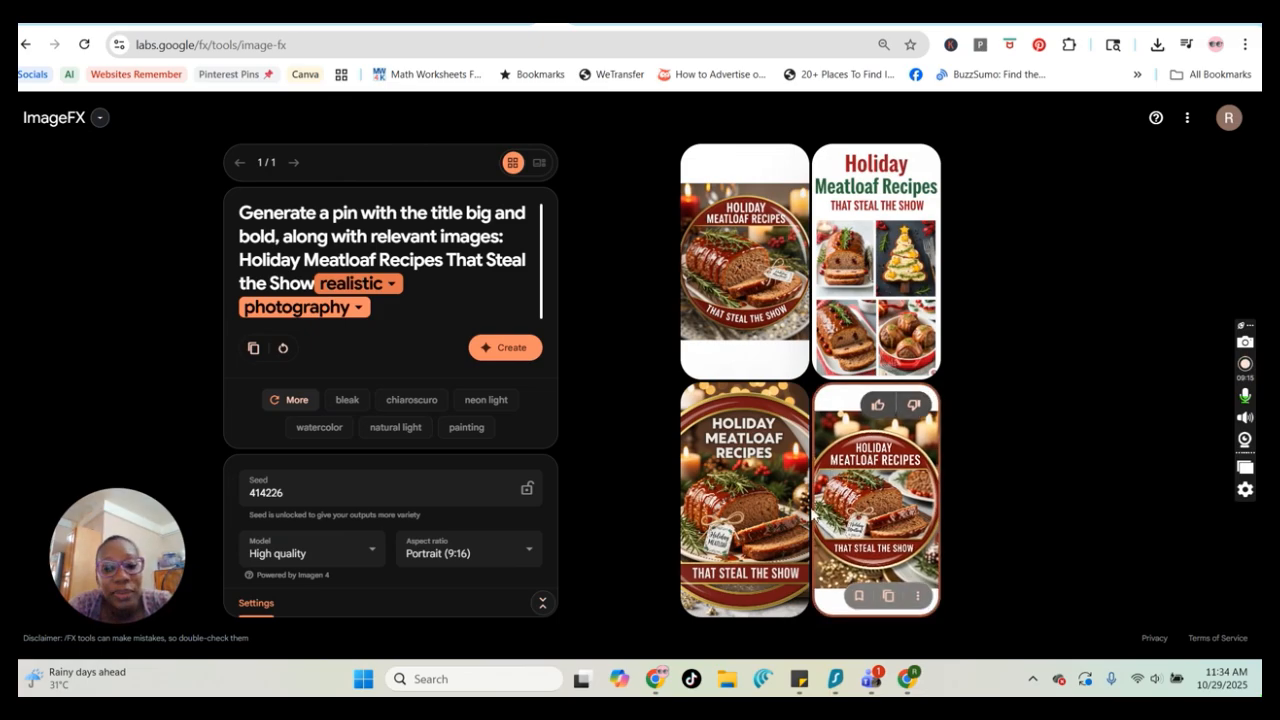
Open the generated meatloaf pins in the large view and browse through them
click(779, 500)
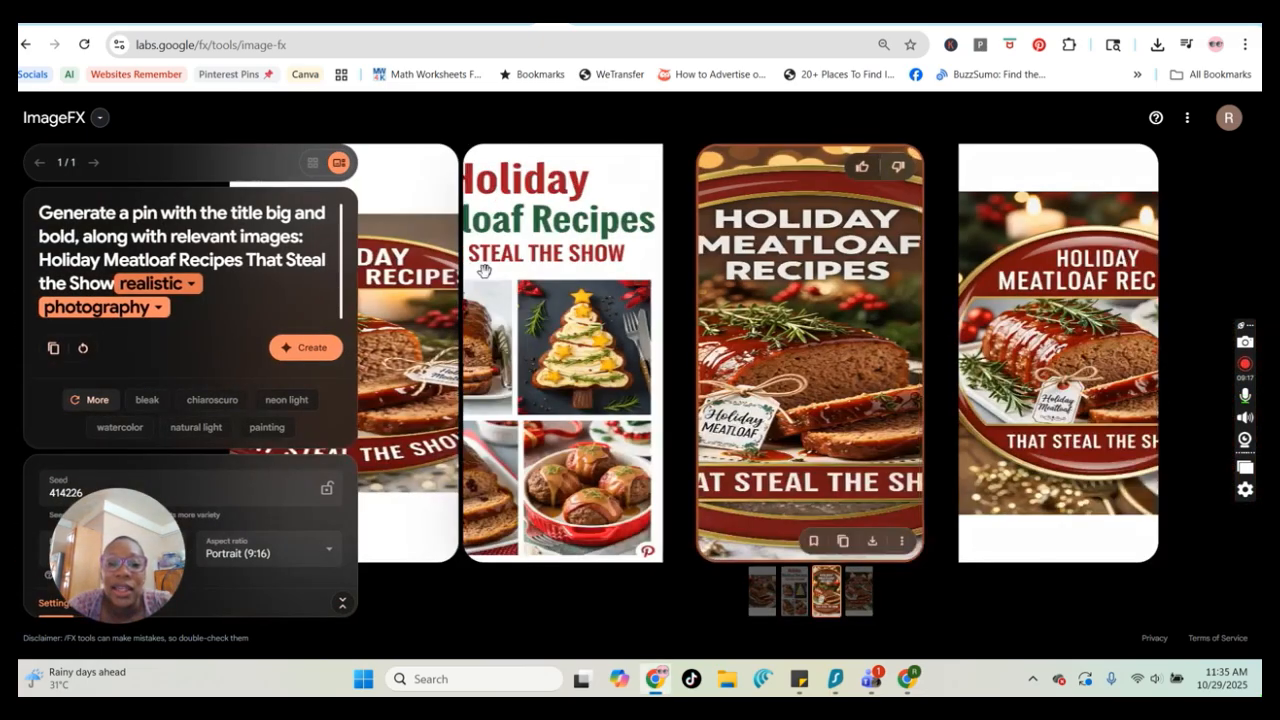
drag(791, 357, 671, 350)
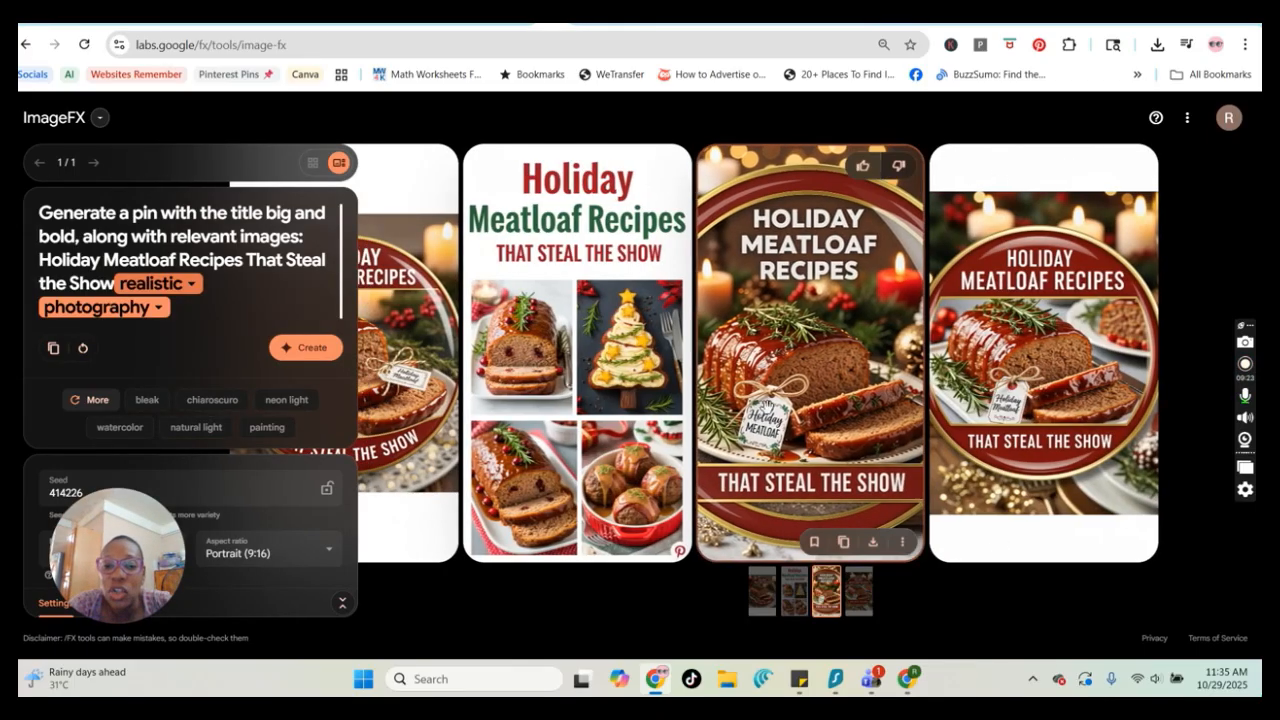
drag(773, 426, 929, 422)
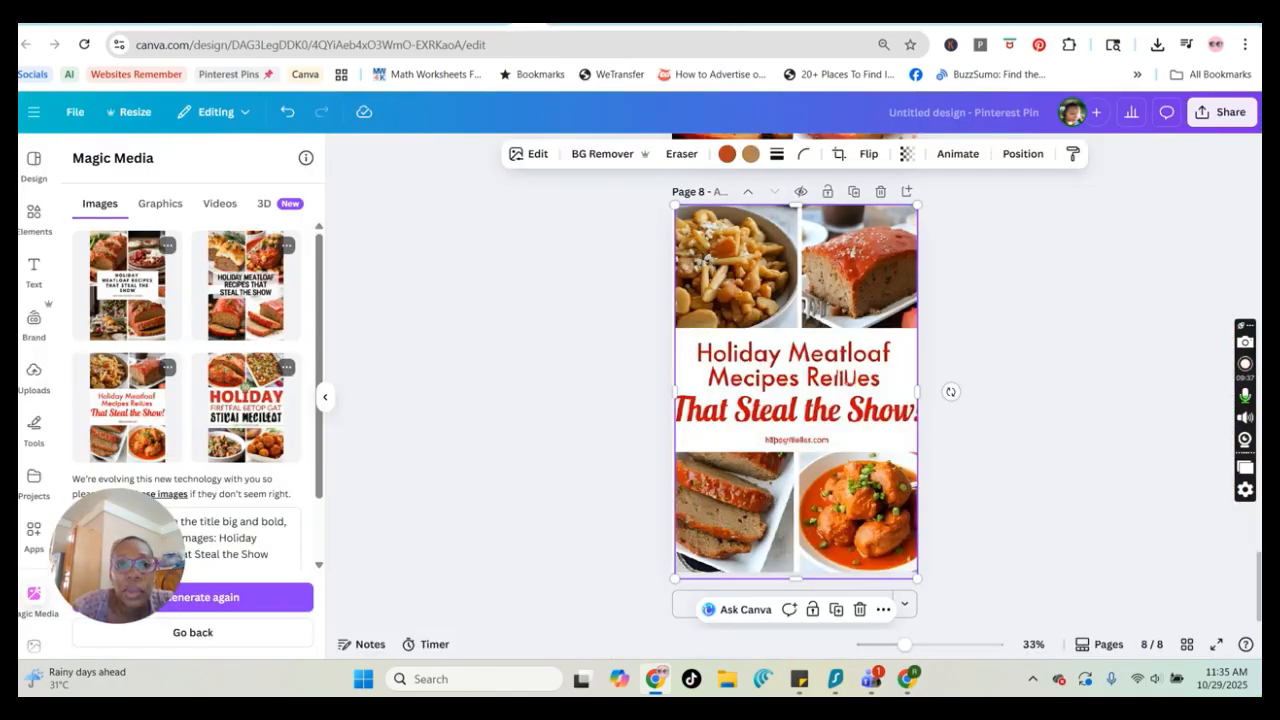
Switch to the craft activities Canva design and copy its Magic Media prompt text
click(600, 12)
click(505, 13)
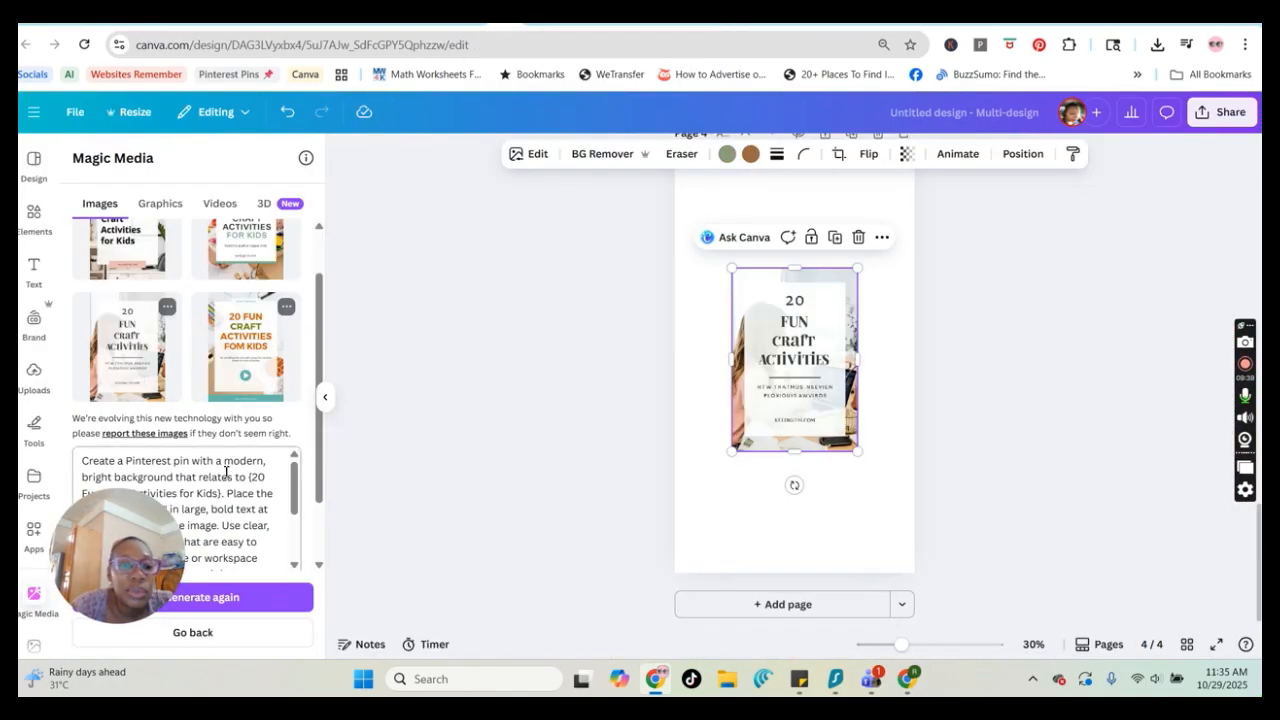
drag(190, 463, 110, 505)
triple_click(97, 478)
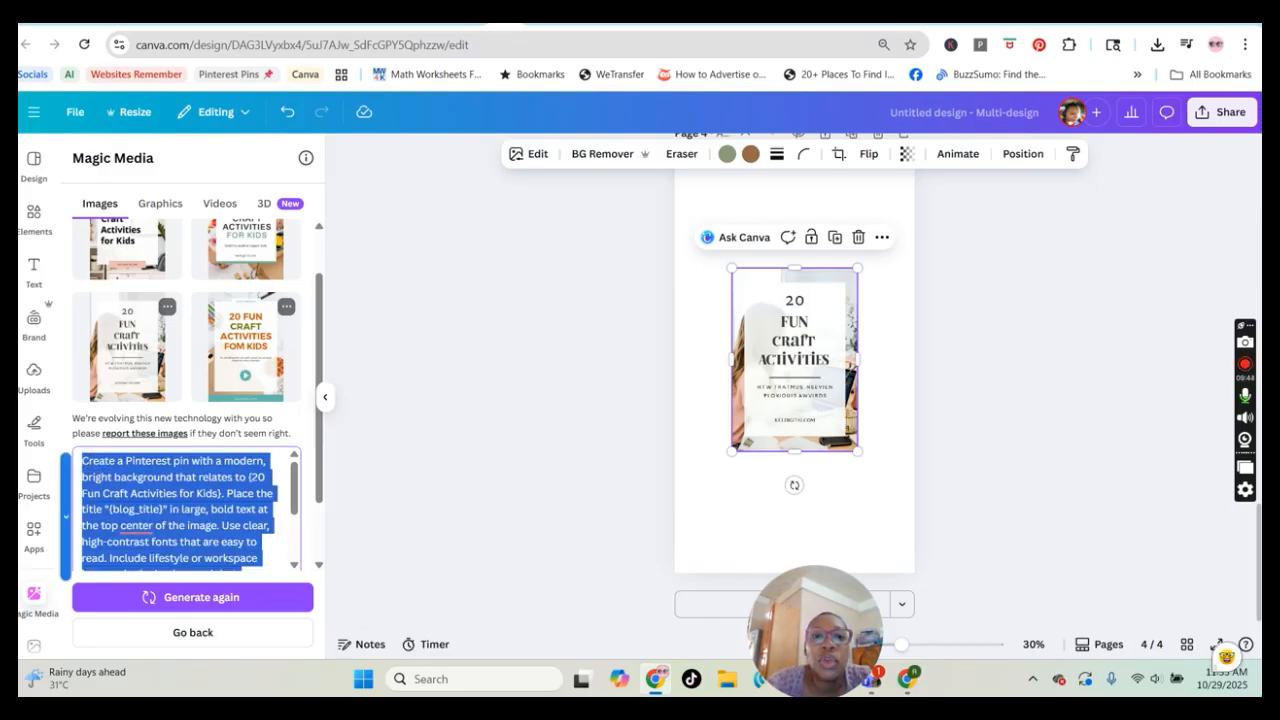
Return to ImageFX, replace the prompt with the copied craft activities prompt and create images
click(555, 12)
key(ctrl+a)
text(Create a Pinterest pin with a modern, bright background that relates to {20 Fun Craft Activities for Kids}. Place the title "{blog_title}" in large, bold text at the top center of the image.)
click(305, 348)
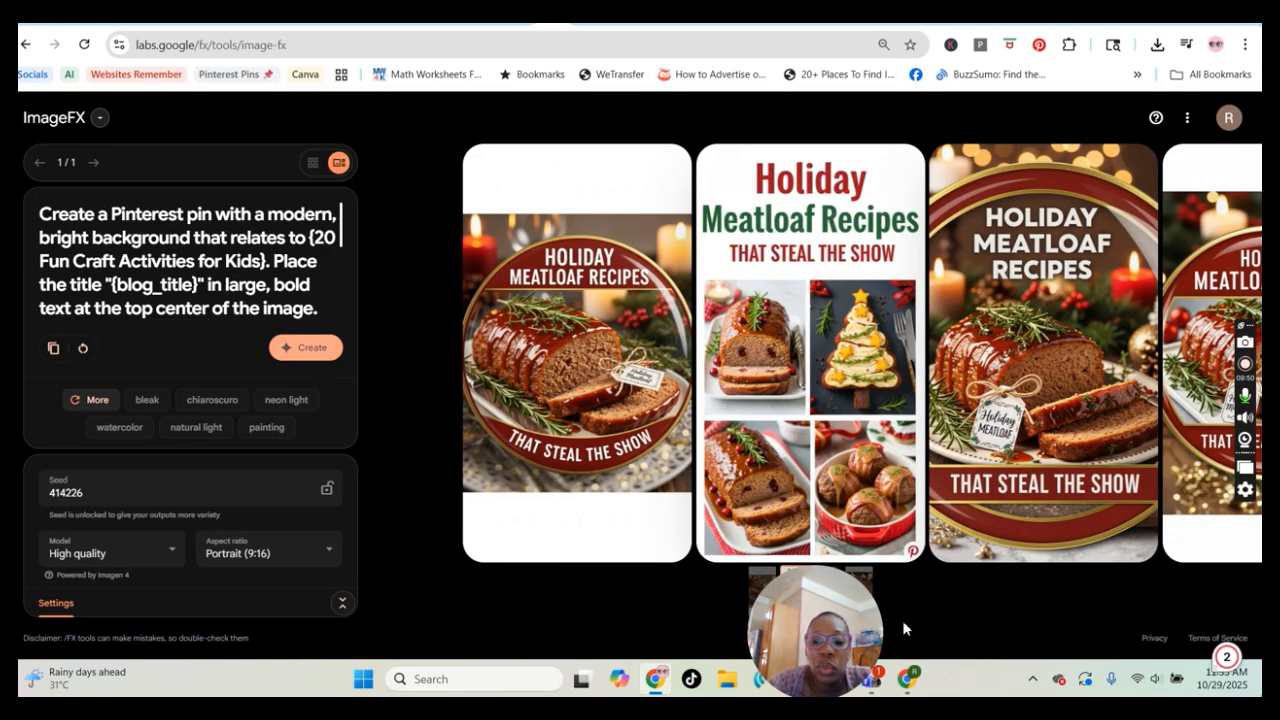
drag(853, 611, 137, 535)
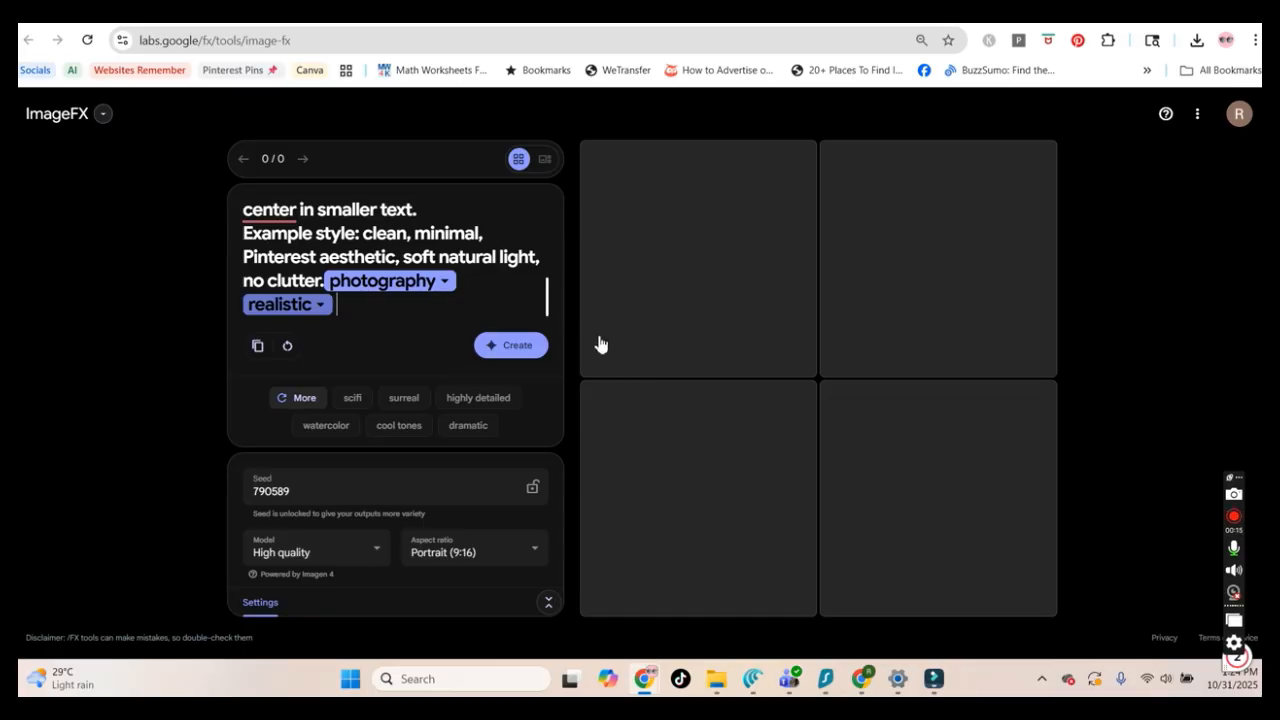
click(515, 350)
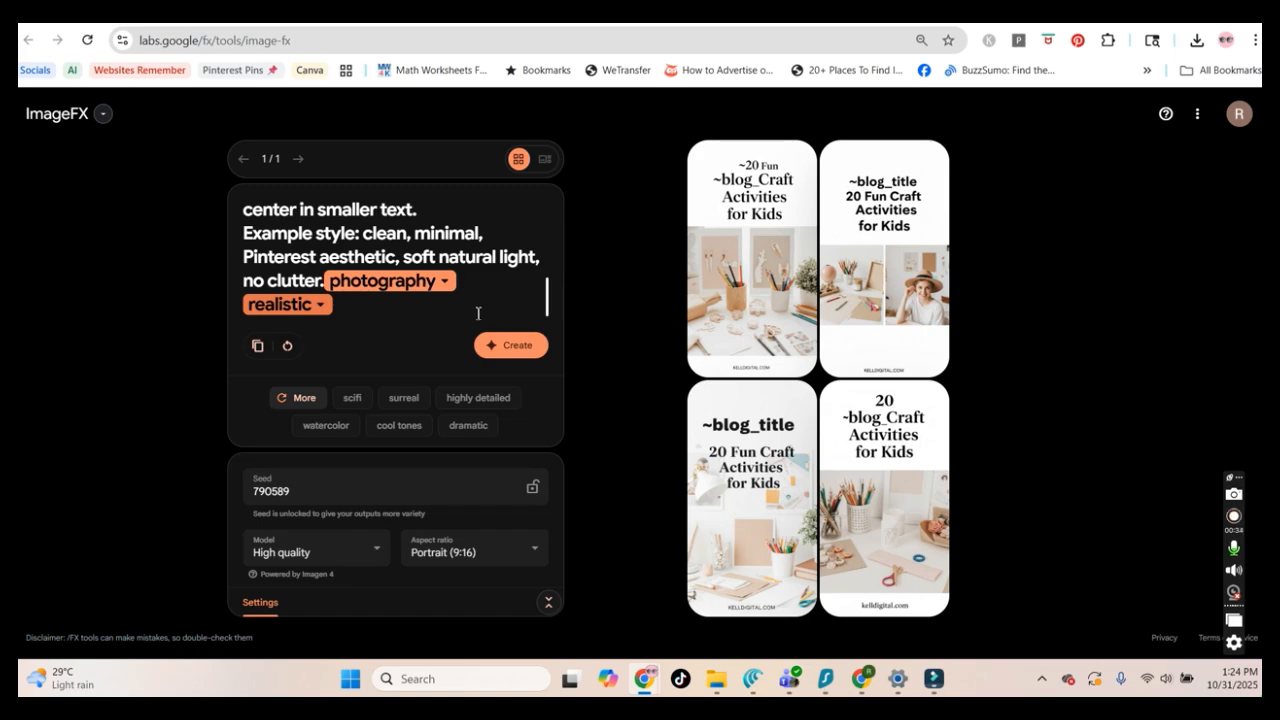
Edit the prompt to relate to kids and craft and replace the blog_title placeholder with 20 Fun Craft Activities for Kids
scroll(478, 313, up, 10)
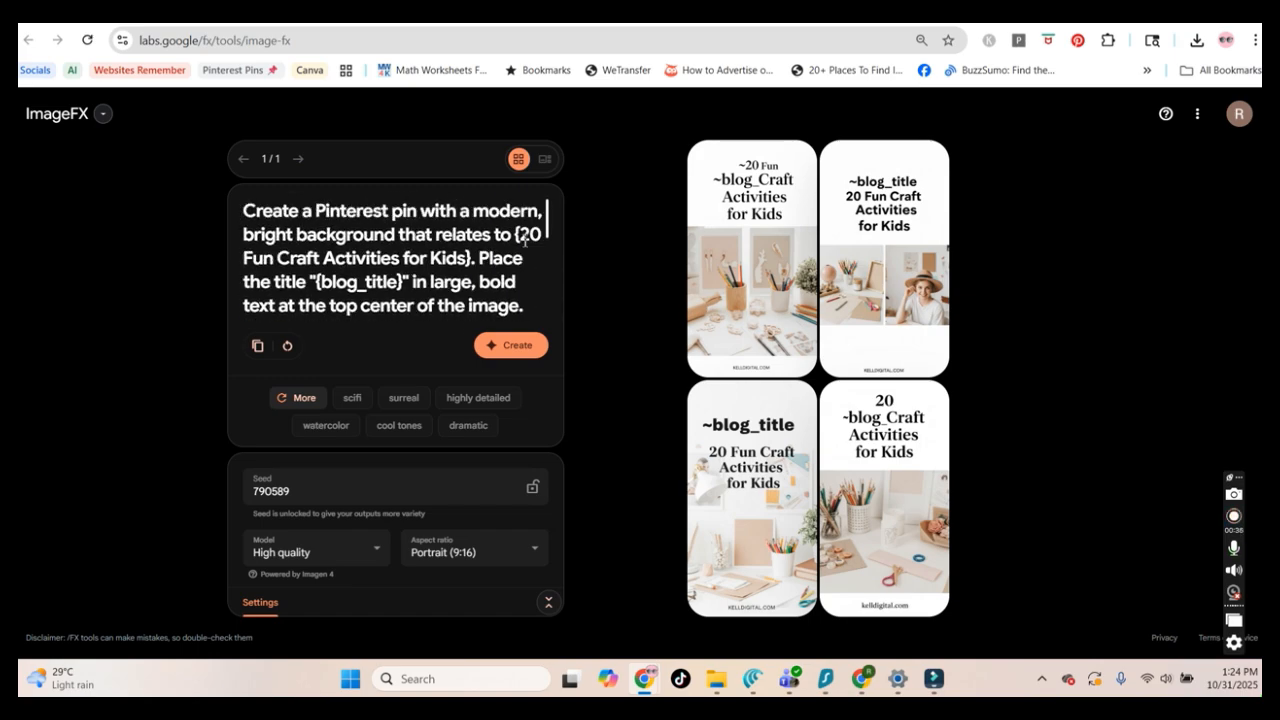
drag(521, 234, 470, 258)
key(ctrl+c)
key(BackSpace)
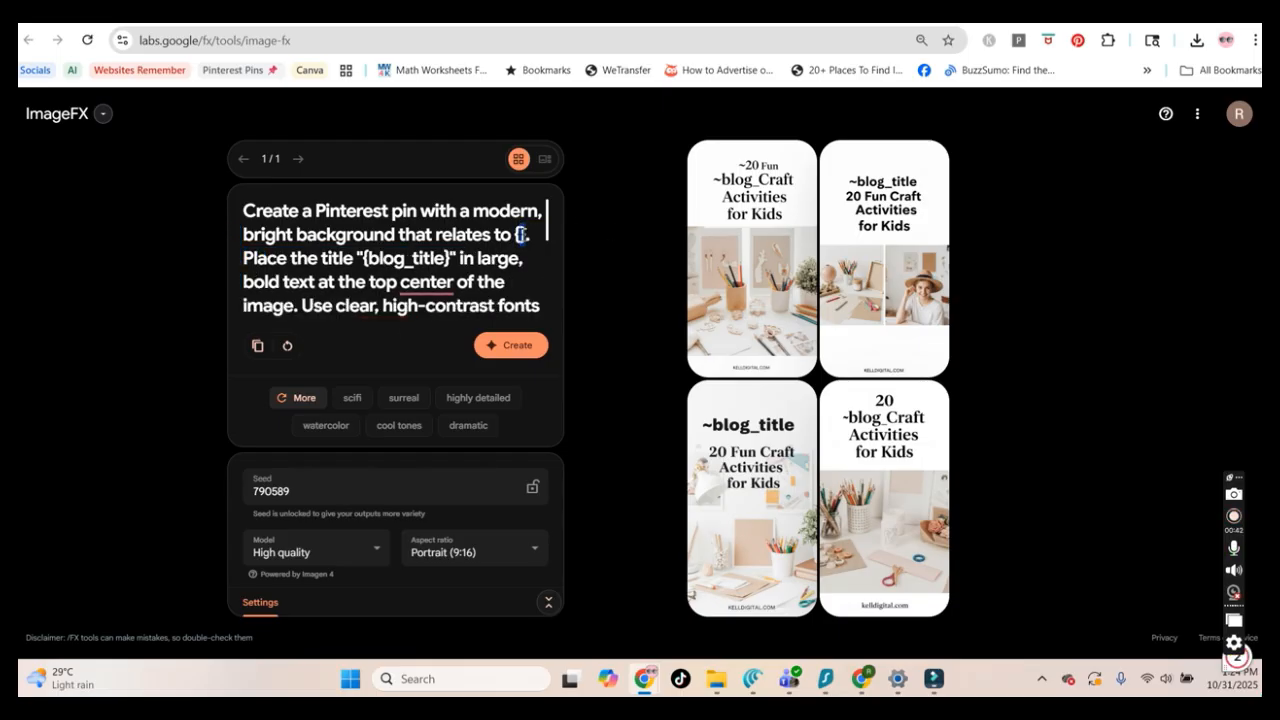
drag(368, 258, 452, 259)
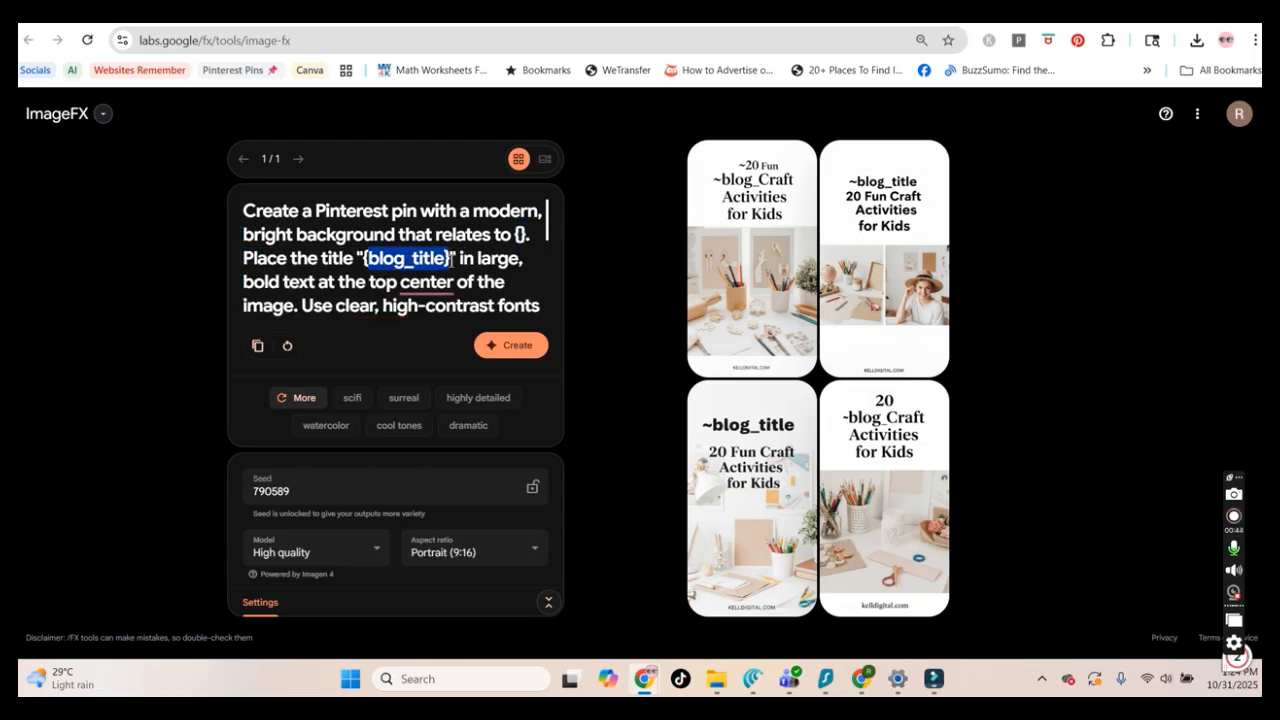
key(ctrl+v)
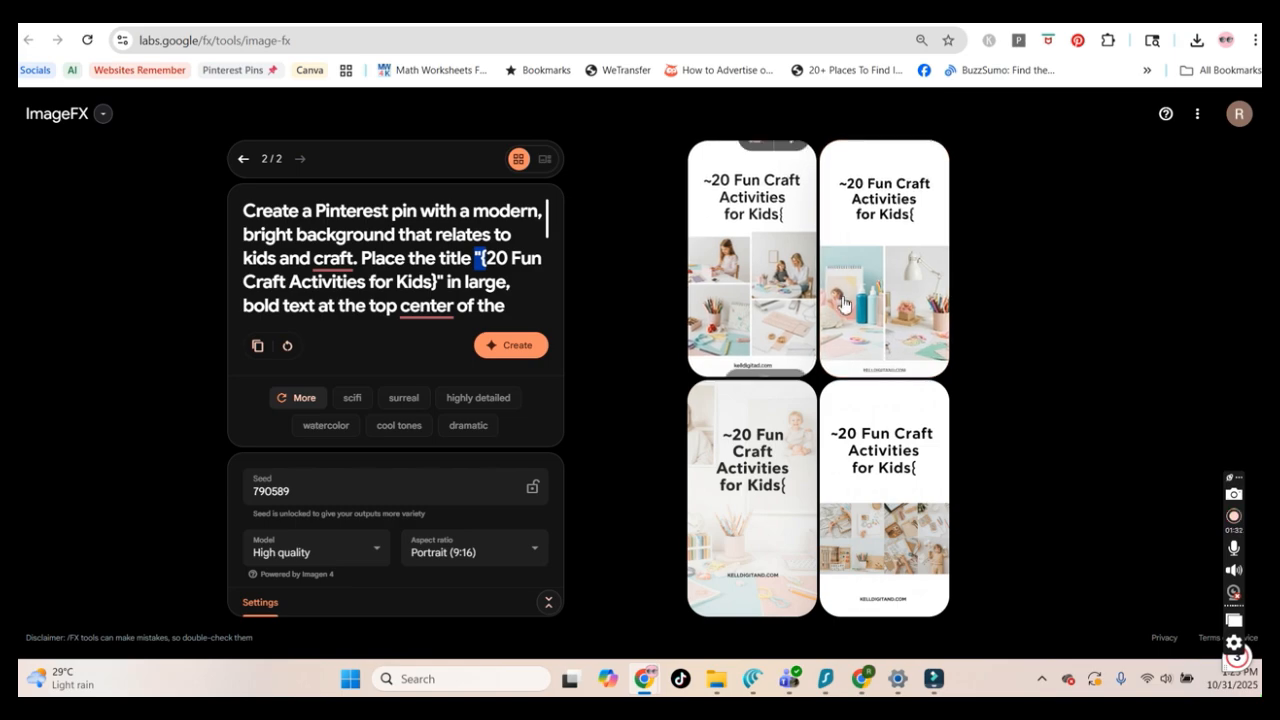
Browse the newly generated craft pins in the large view and compare them with the previous set
click(771, 281)
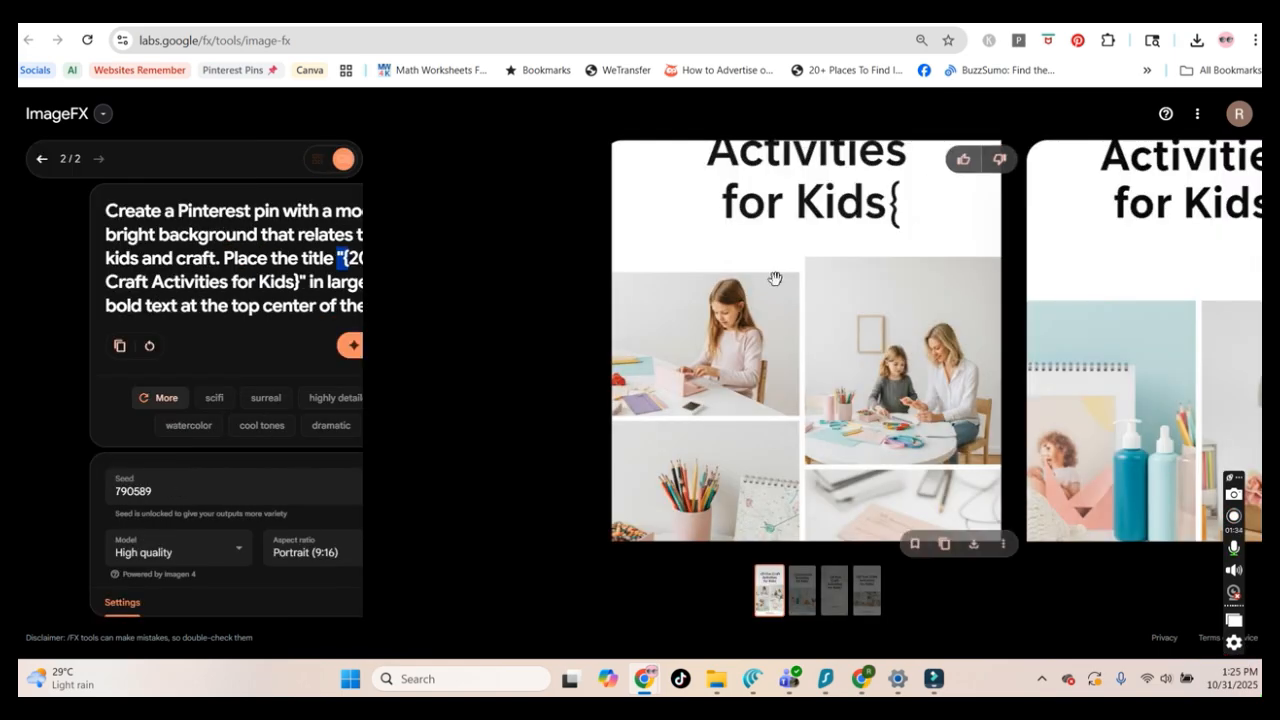
drag(820, 311, 557, 306)
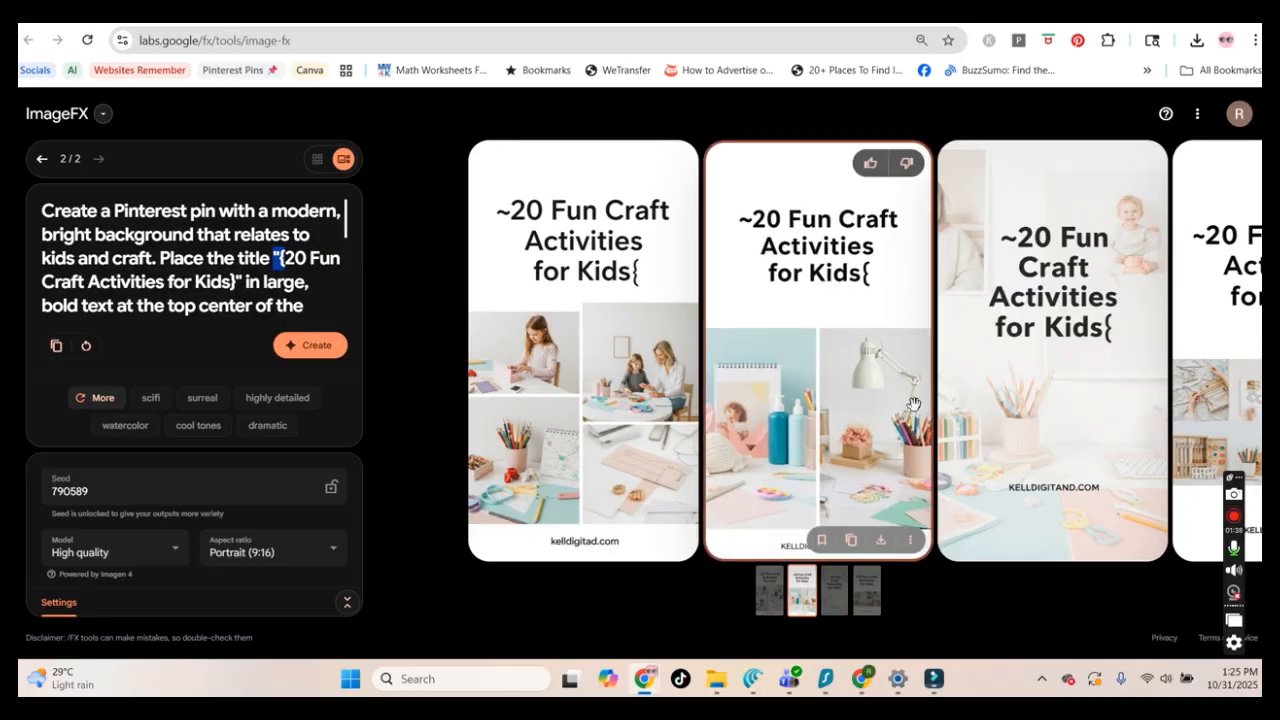
drag(875, 400, 646, 406)
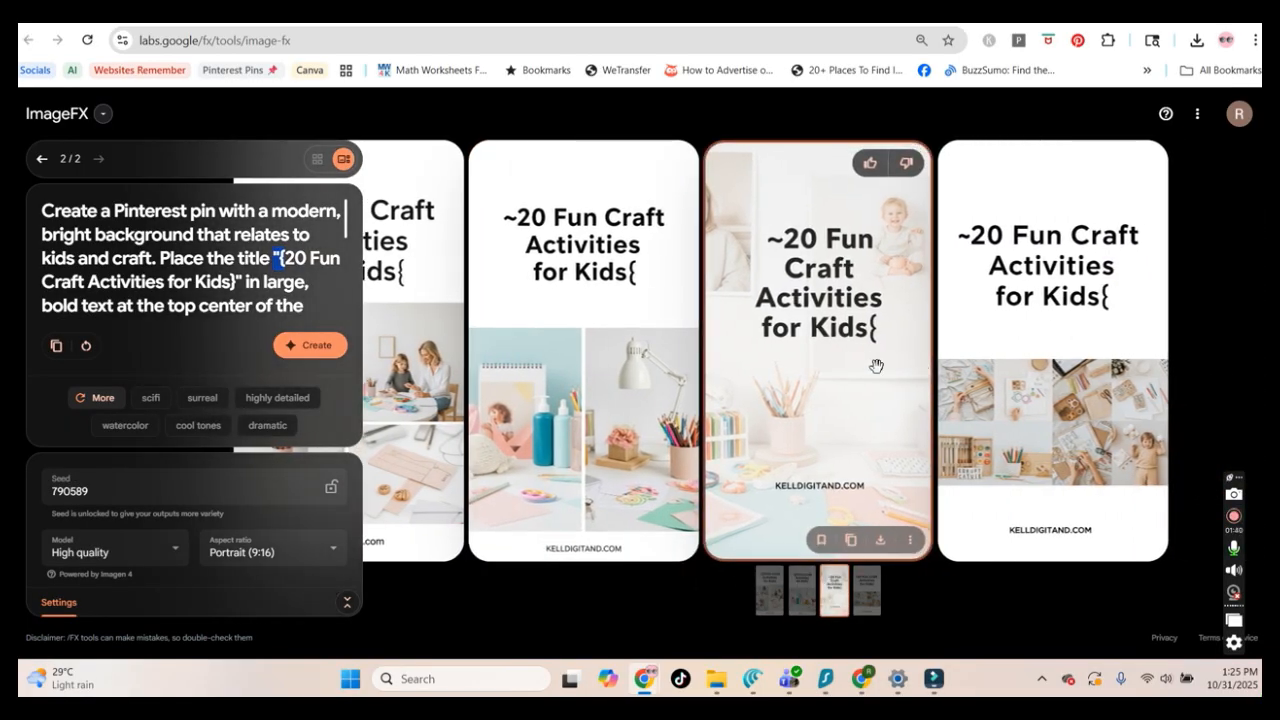
drag(843, 373, 928, 370)
drag(744, 409, 947, 408)
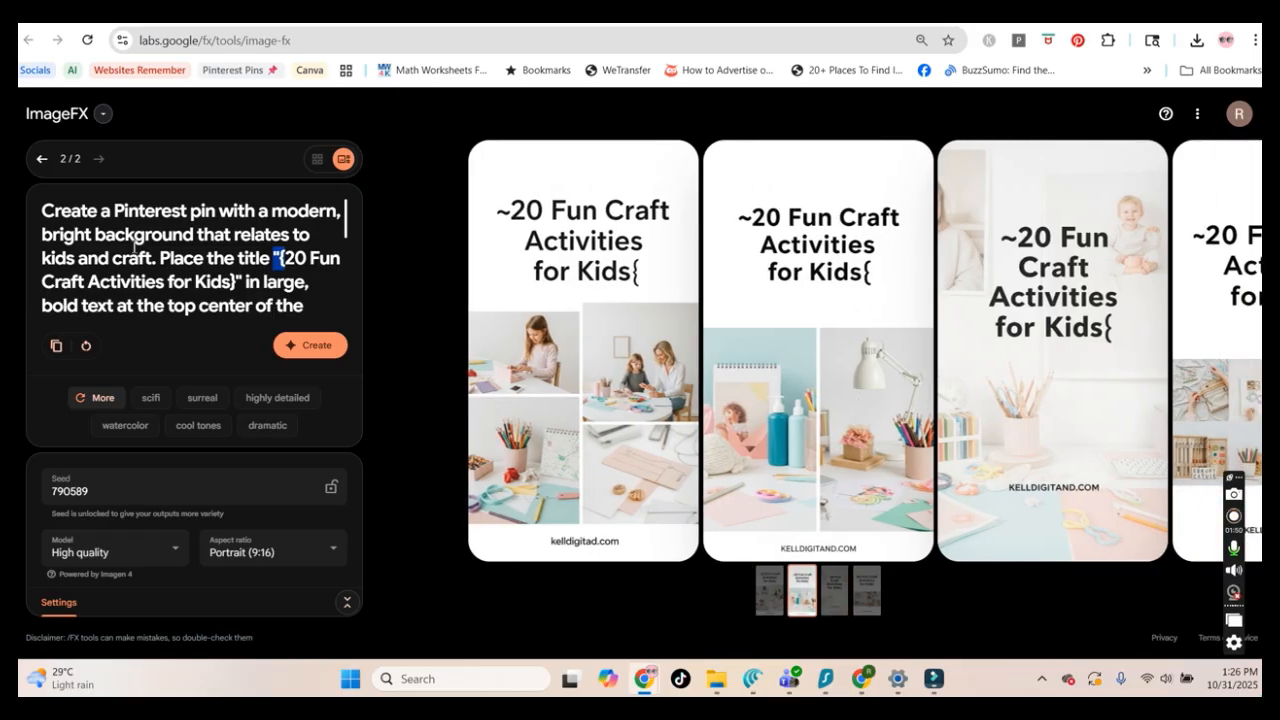
click(42, 158)
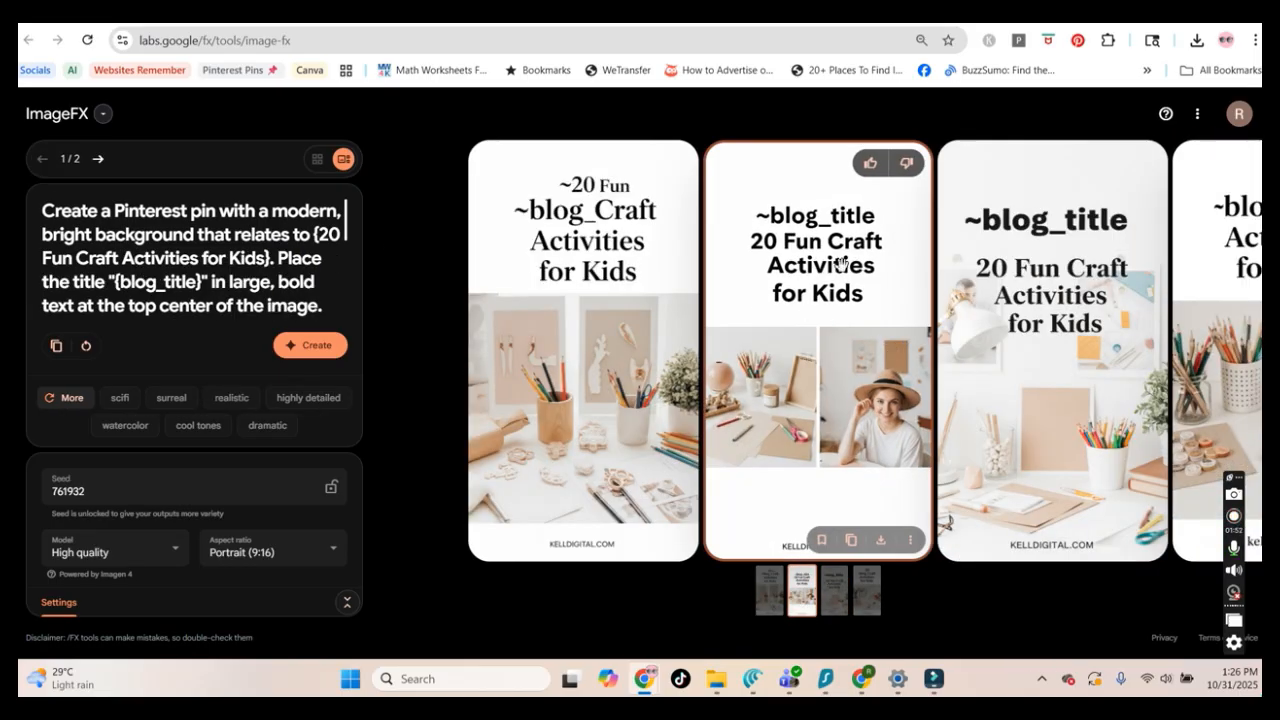
drag(1050, 318, 993, 343)
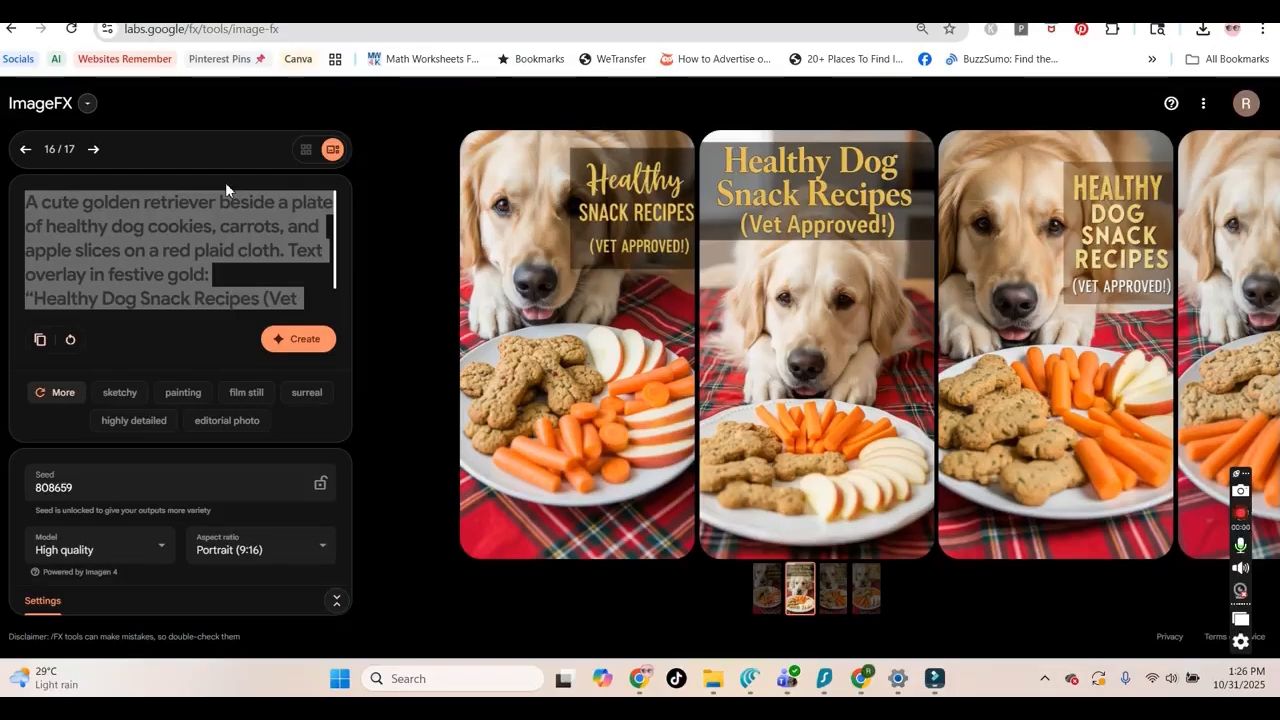
Browse the generated healthy dog snack recipe images by sliding through the carousel
drag(650, 391, 567, 369)
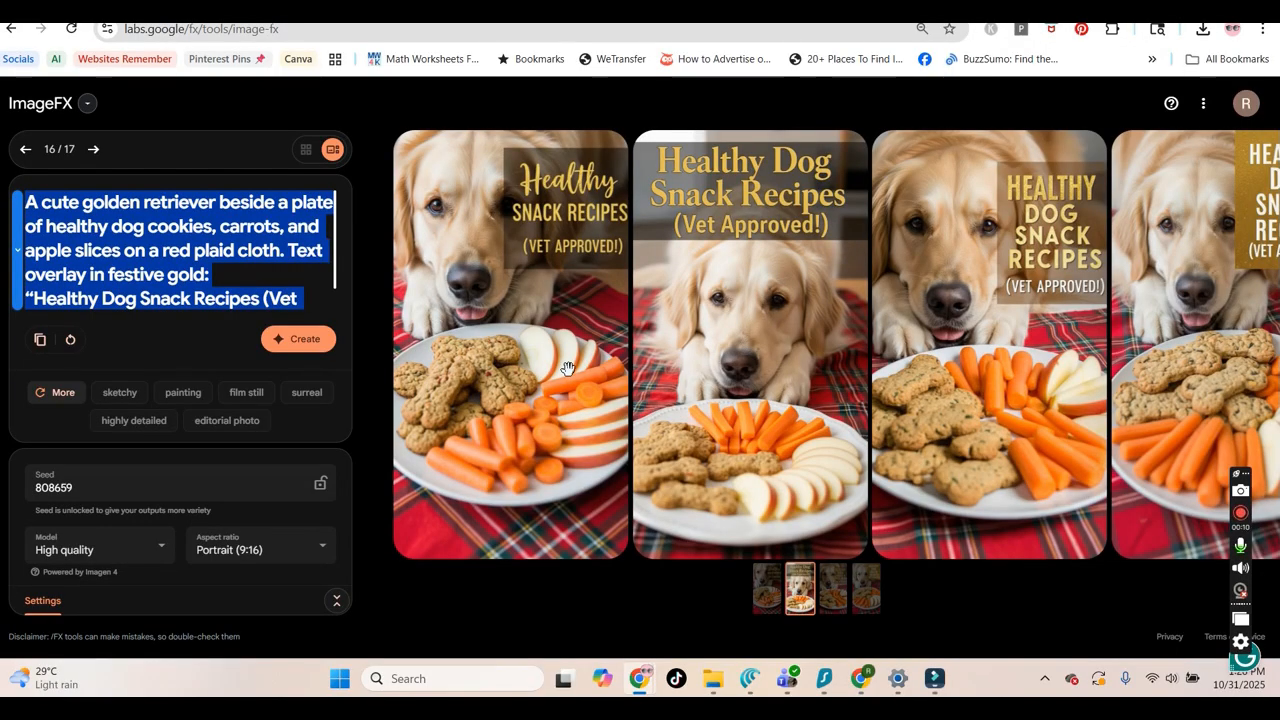
drag(567, 369, 875, 343)
drag(547, 365, 400, 345)
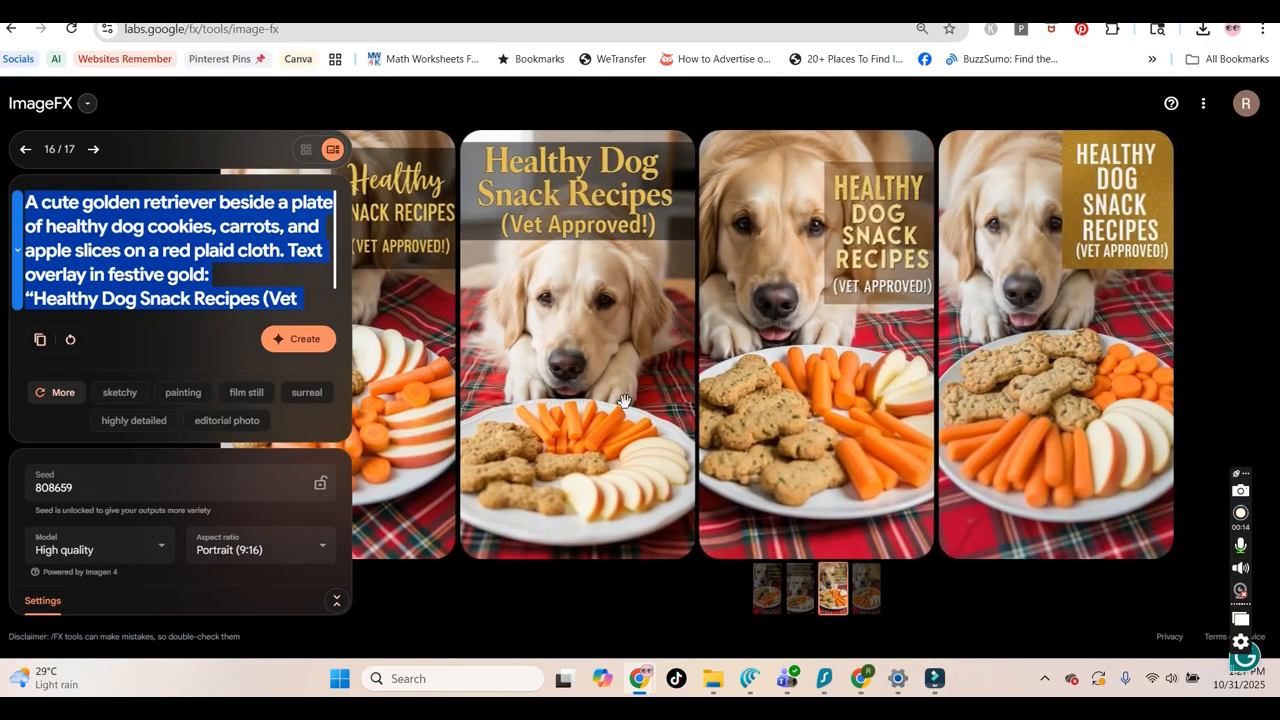
drag(632, 338, 928, 365)
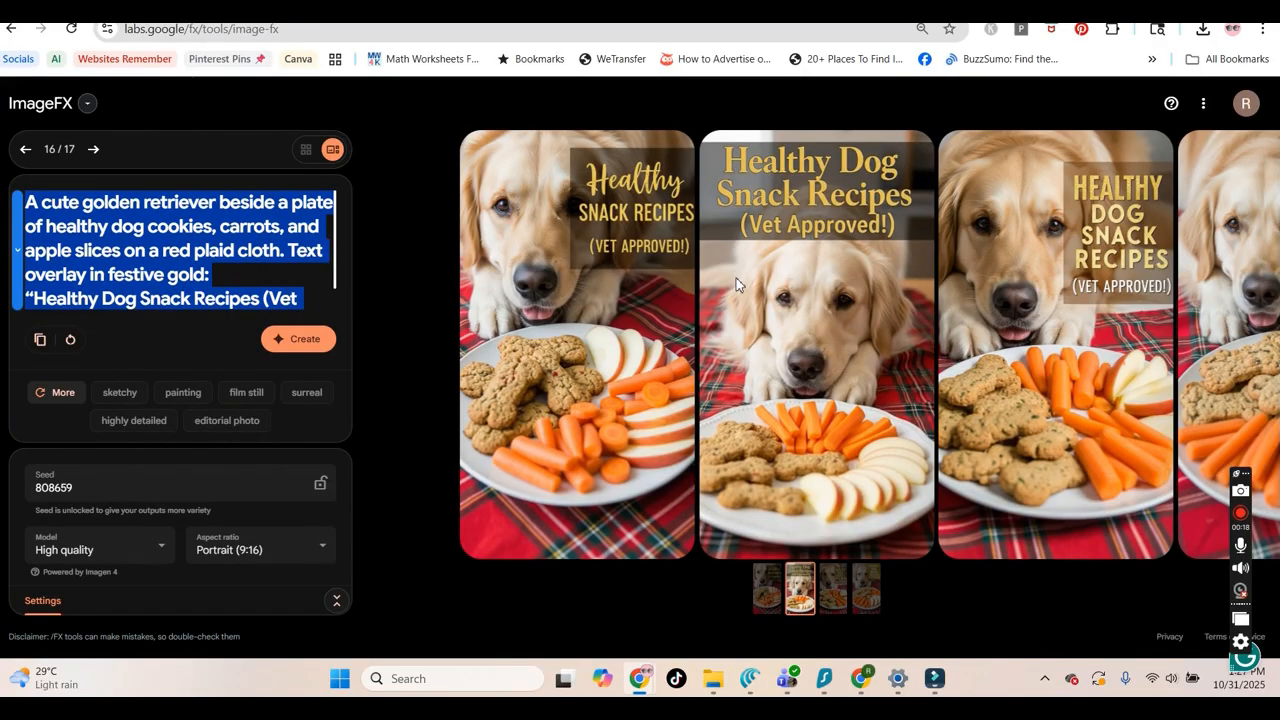
drag(736, 278, 576, 313)
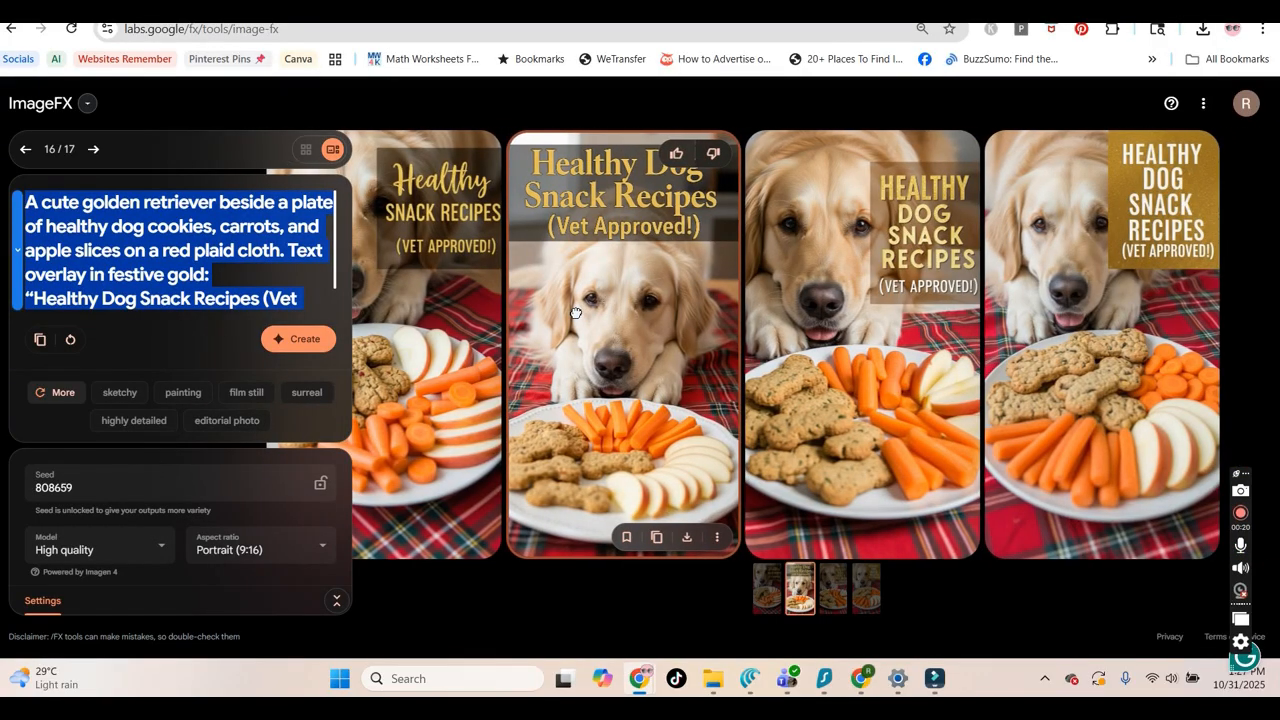
drag(576, 313, 575, 312)
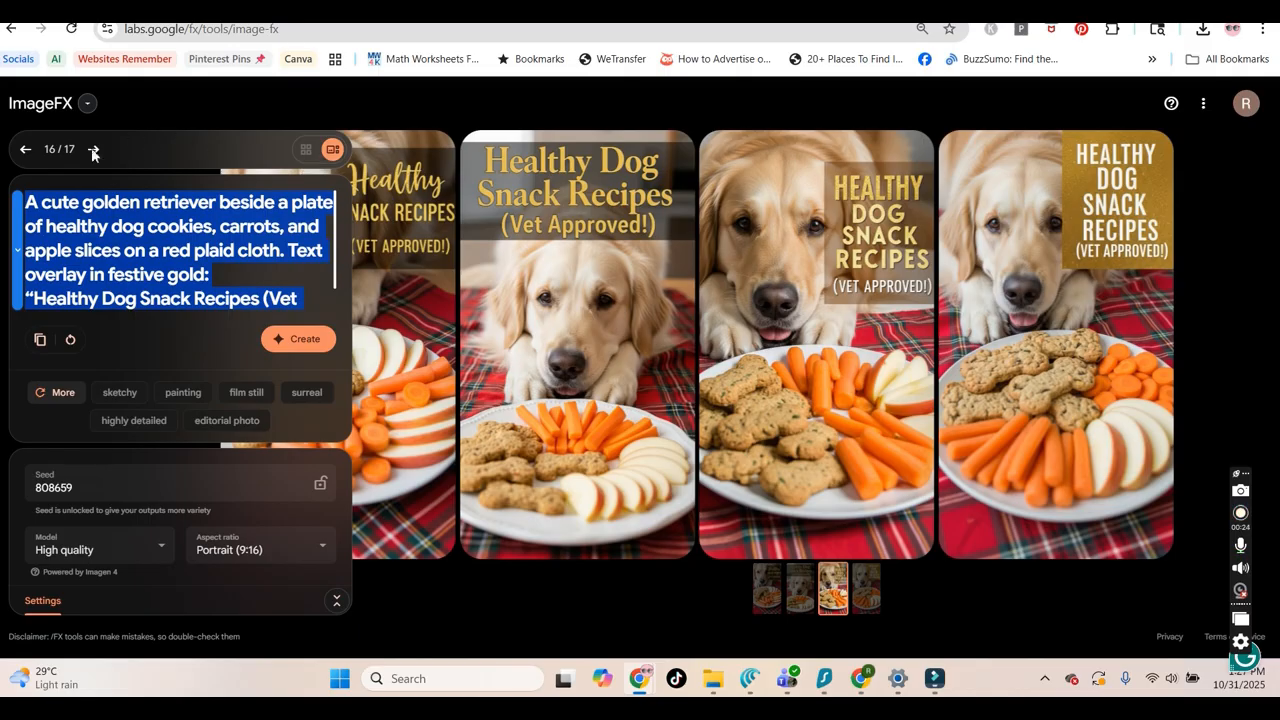
Page back through previous generations in the ImageFX history, reviewing each set of images
click(26, 150)
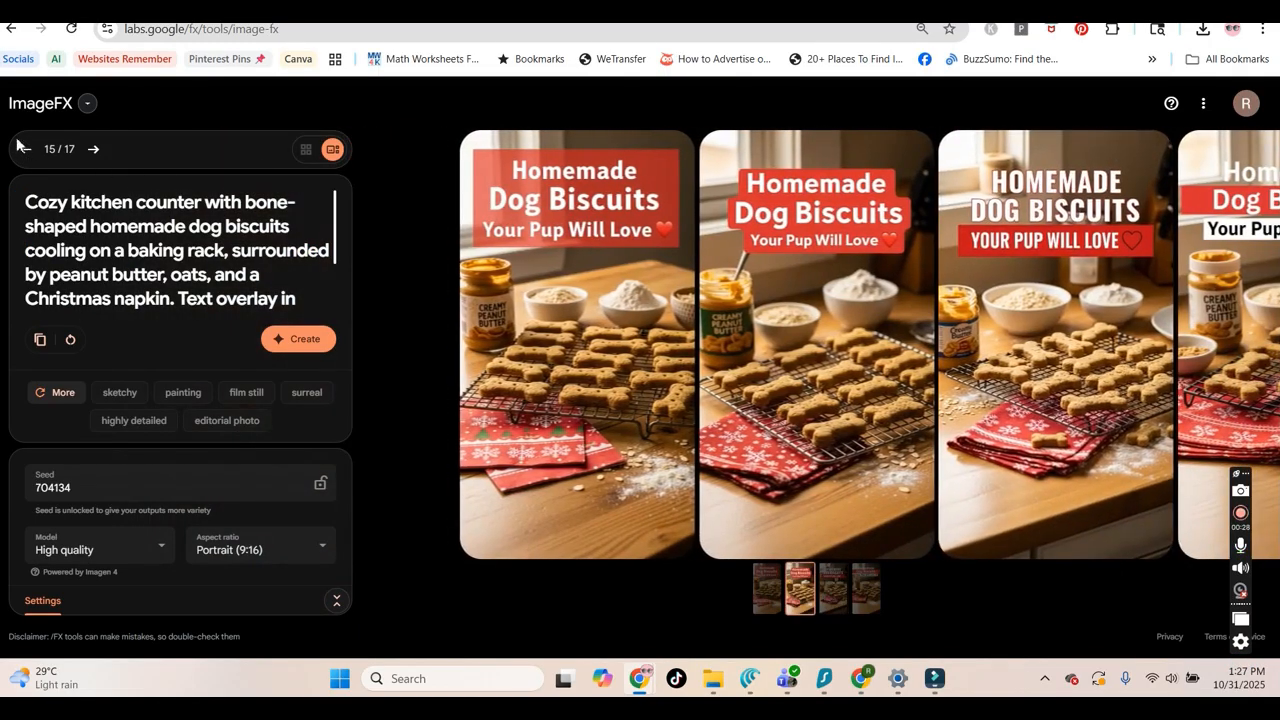
click(25, 149)
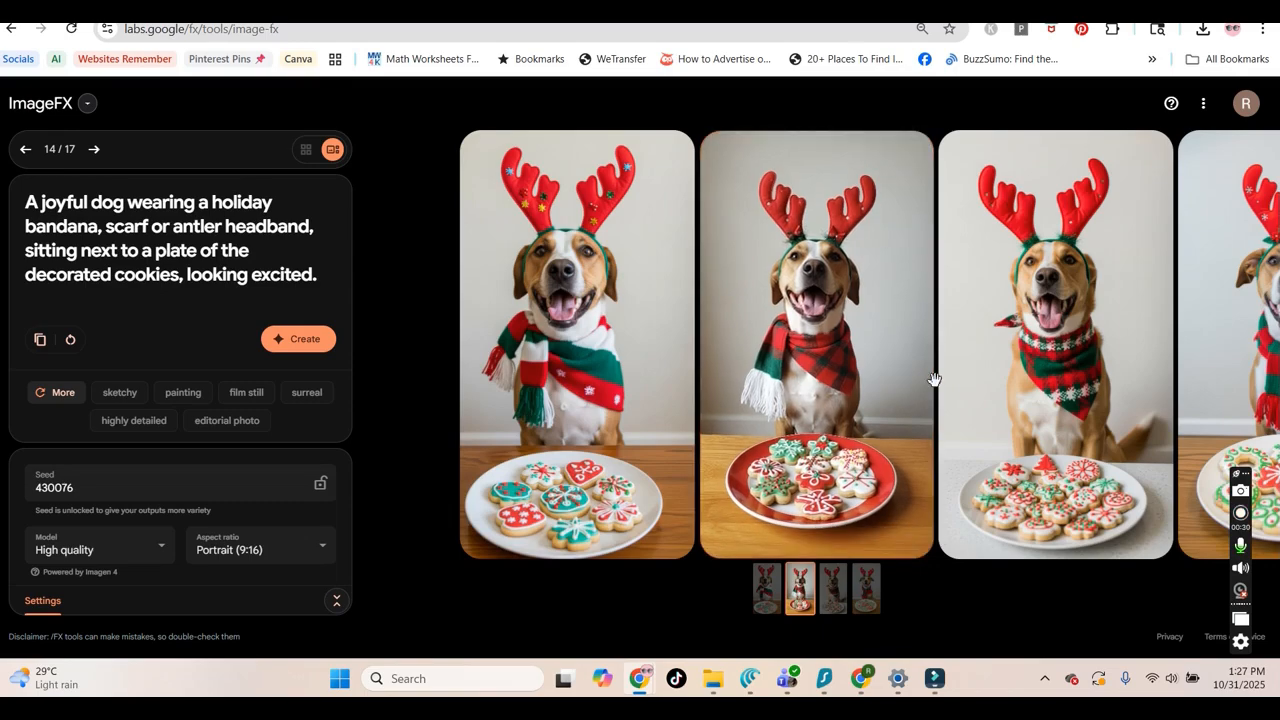
drag(929, 374, 651, 366)
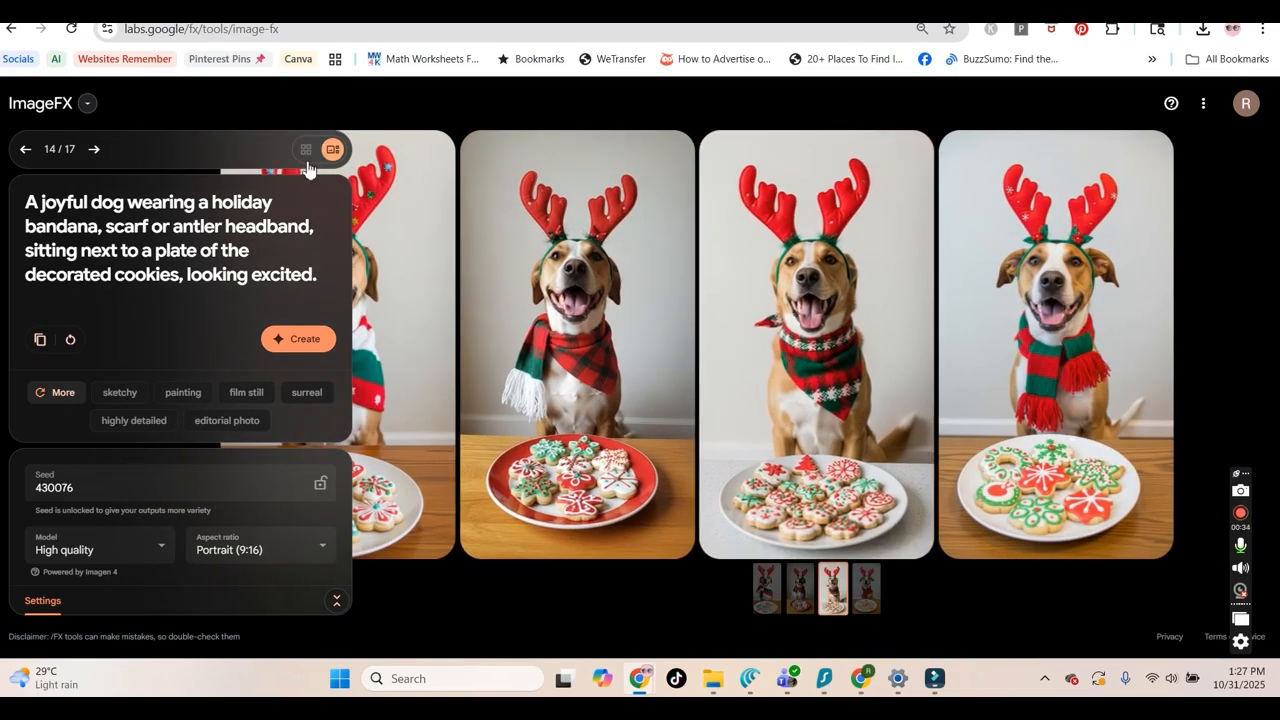
click(22, 149)
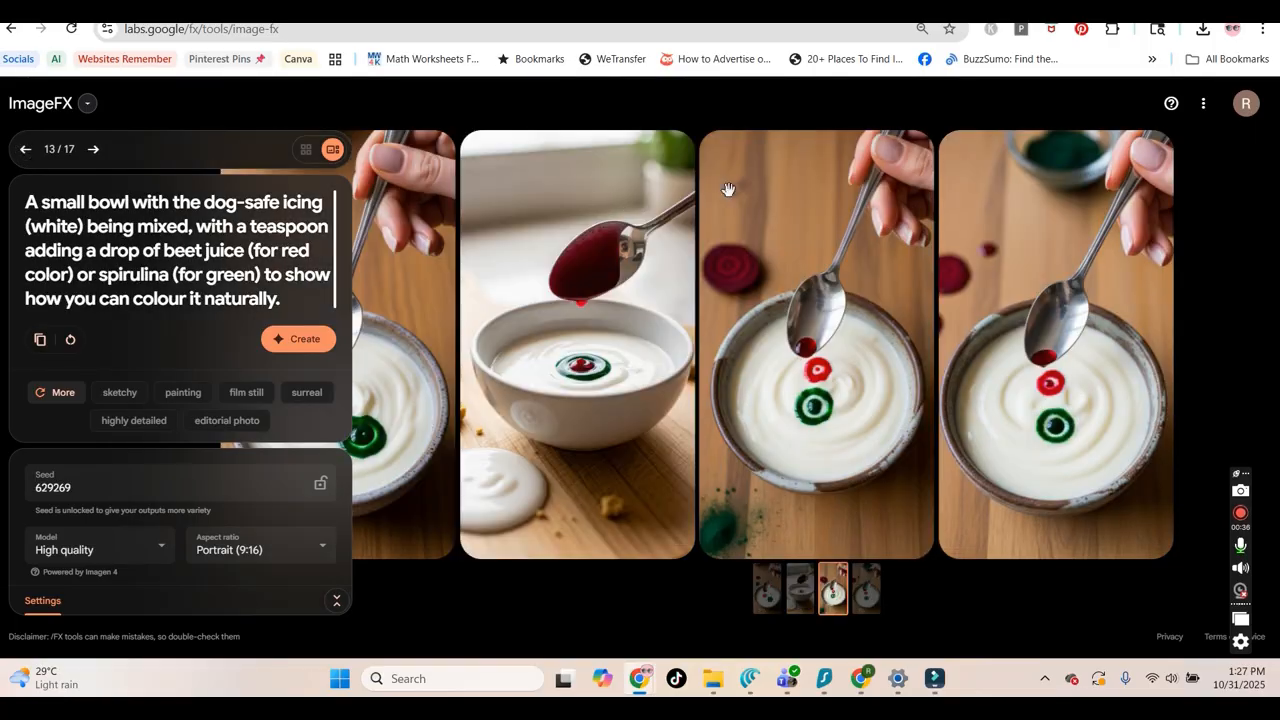
click(23, 149)
click(482, 376)
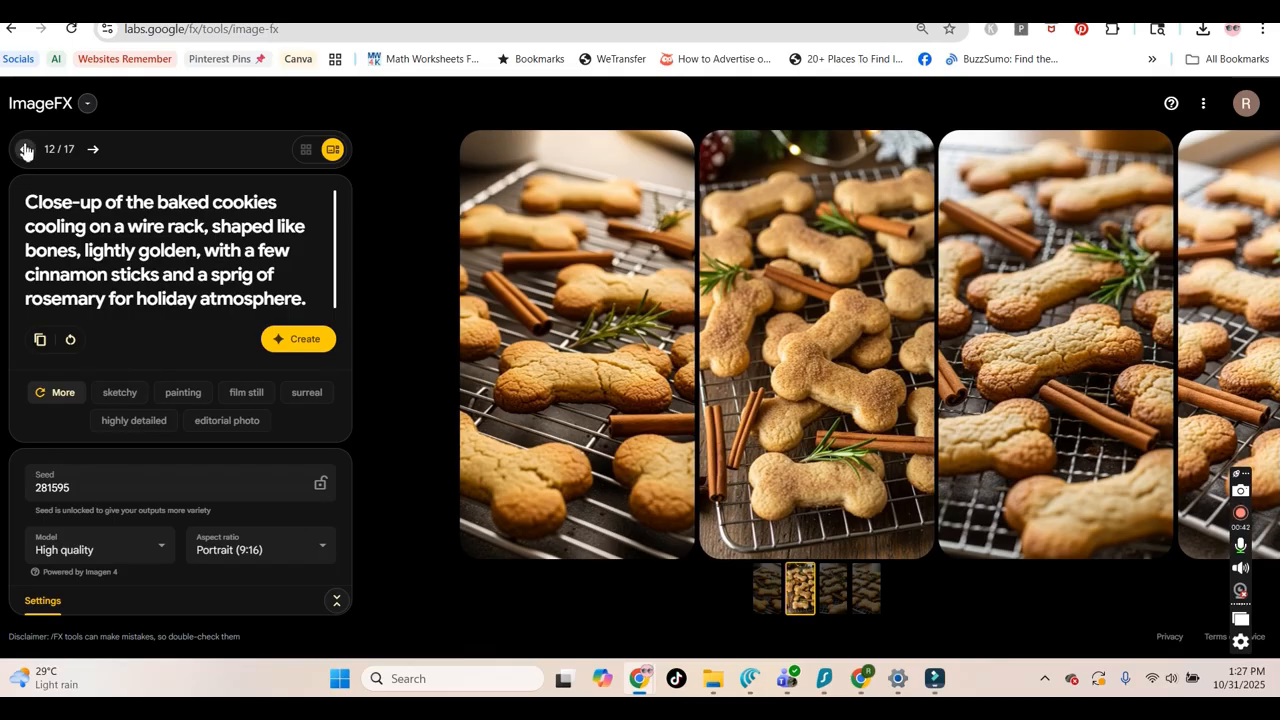
click(25, 149)
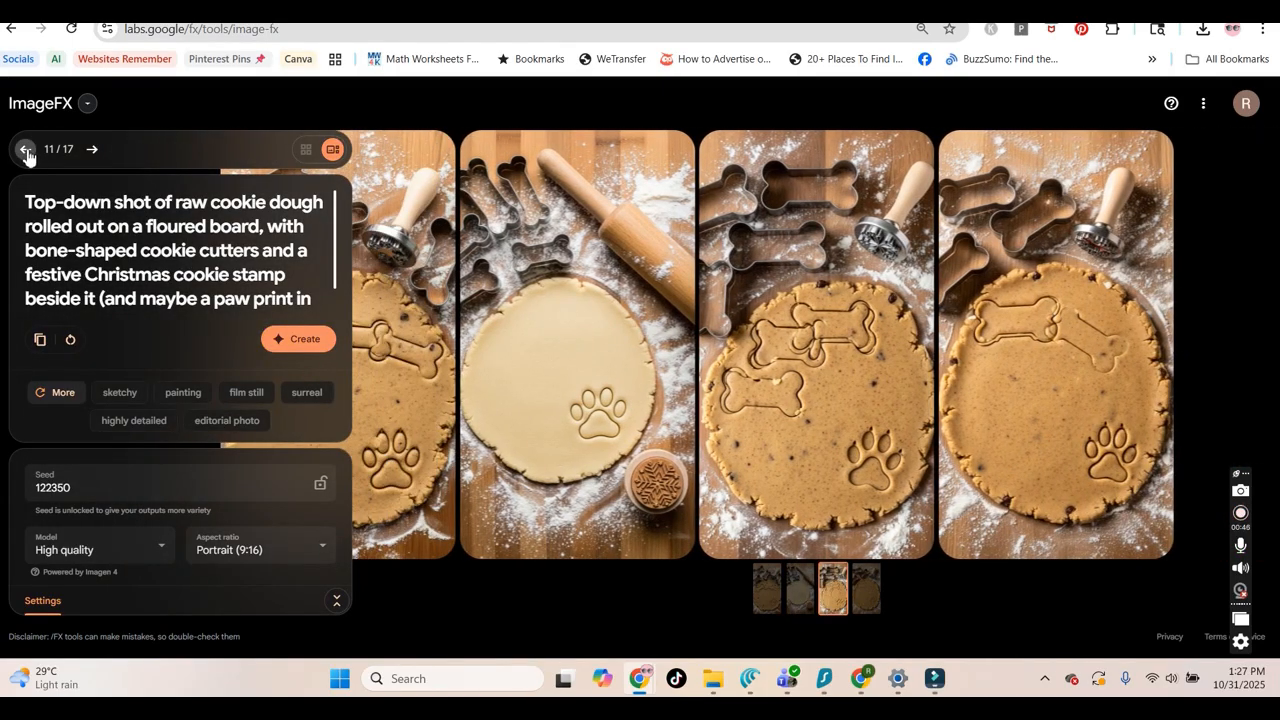
click(26, 153)
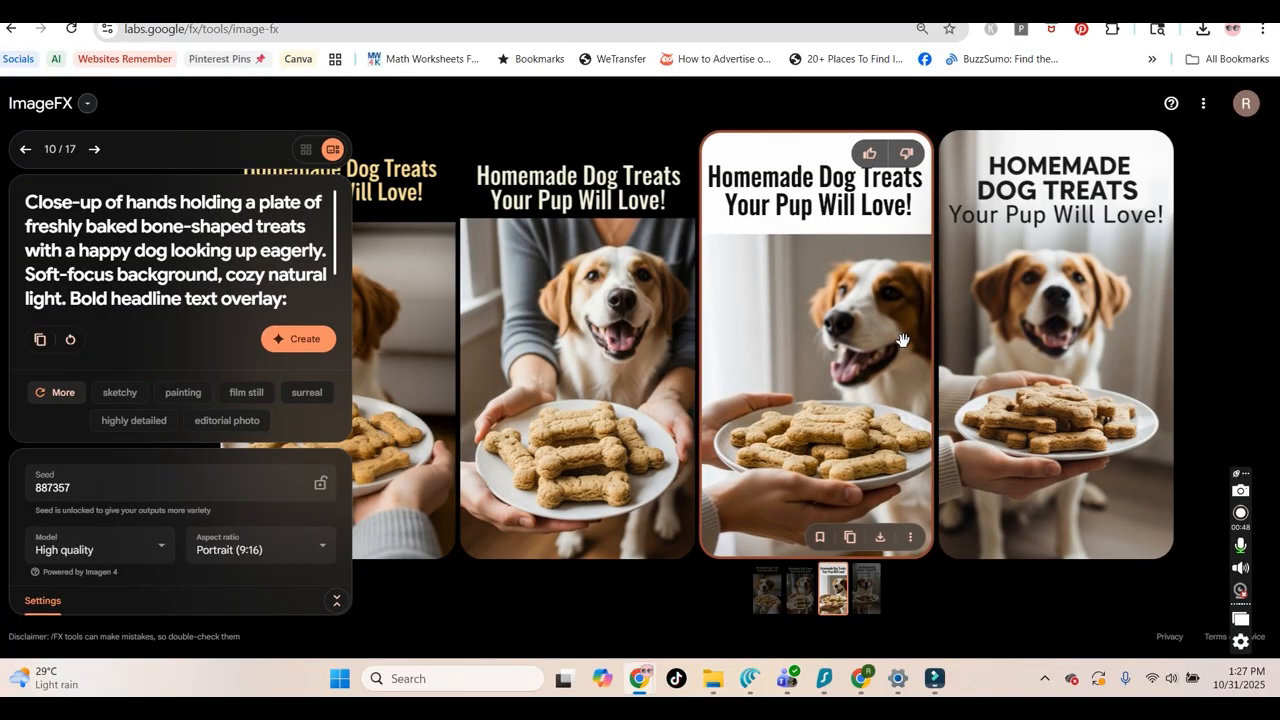
mouse_move(763, 317)
mouse_down()
mouse_move(1166, 371)
mouse_move(766, 335)
mouse_up()
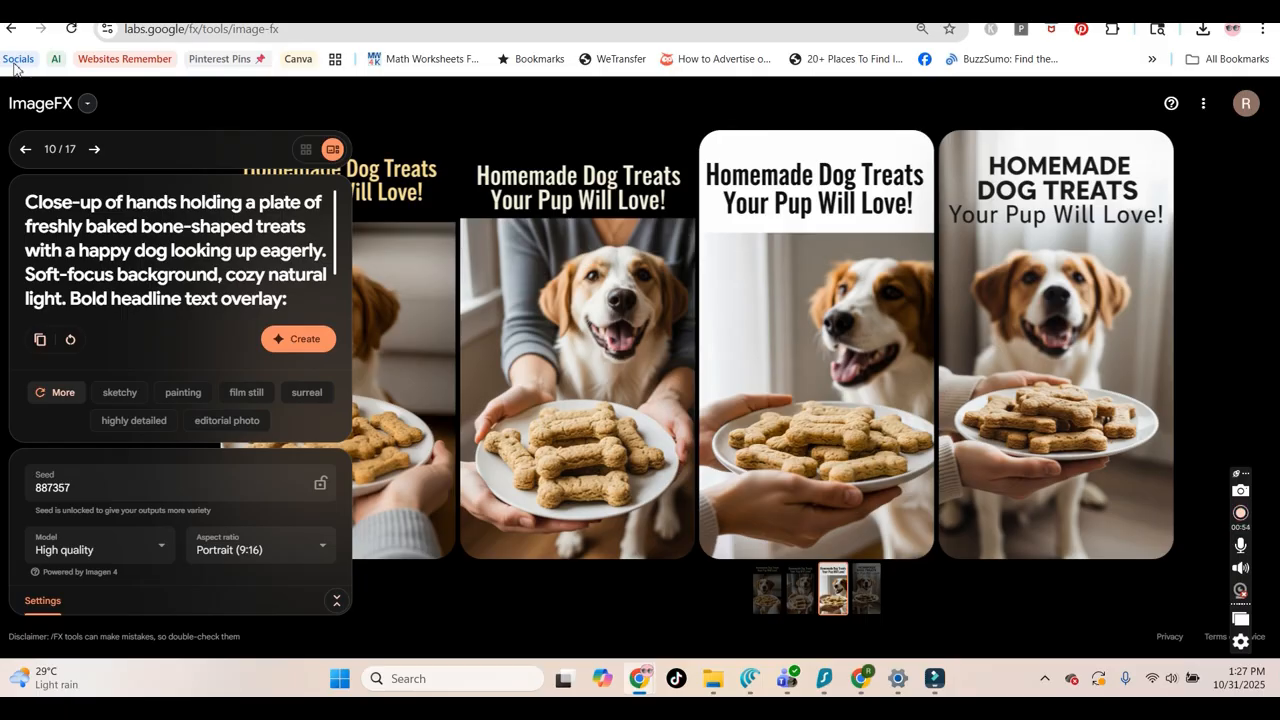
click(25, 148)
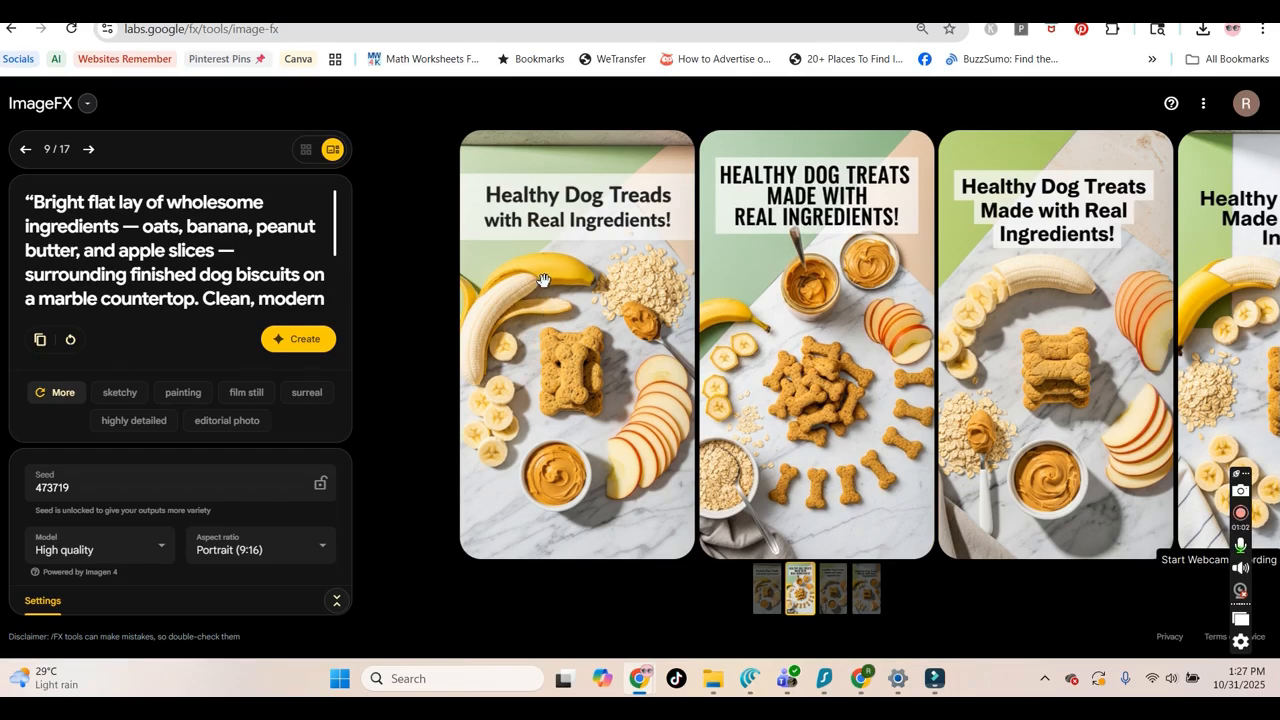
Continue paging back to older generations, sliding through the images of each set to compare them
click(986, 360)
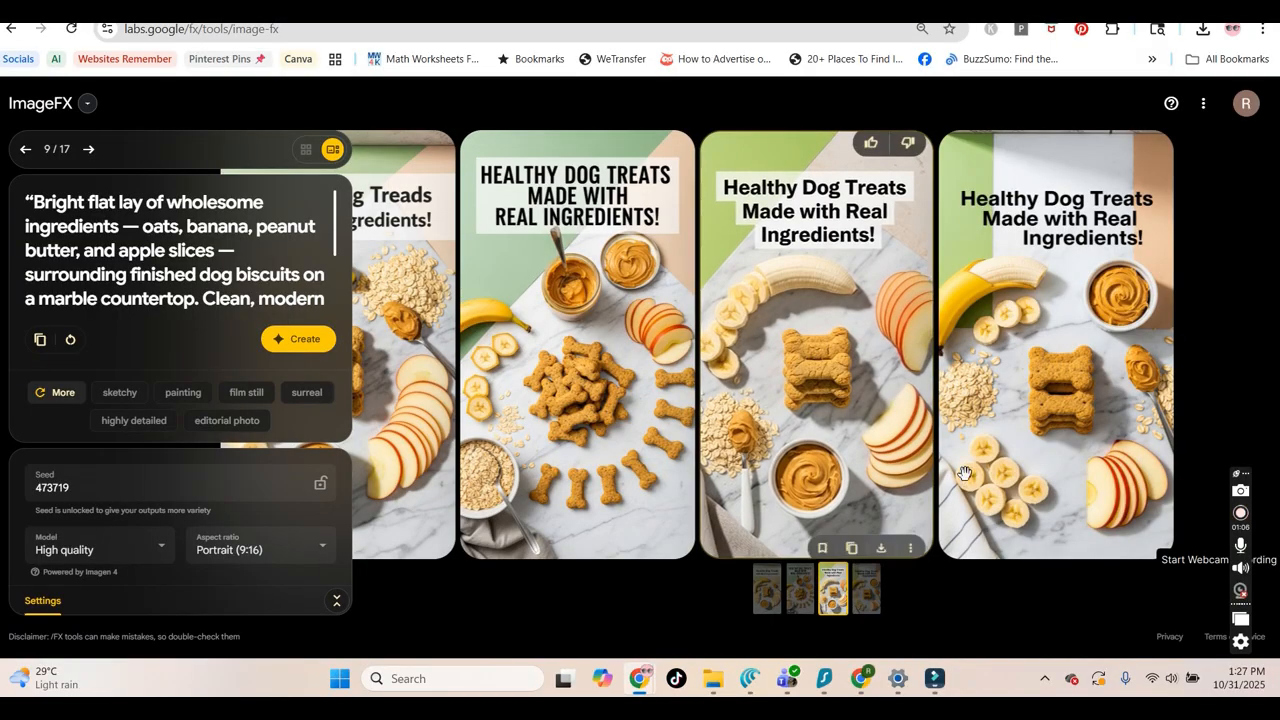
click(25, 149)
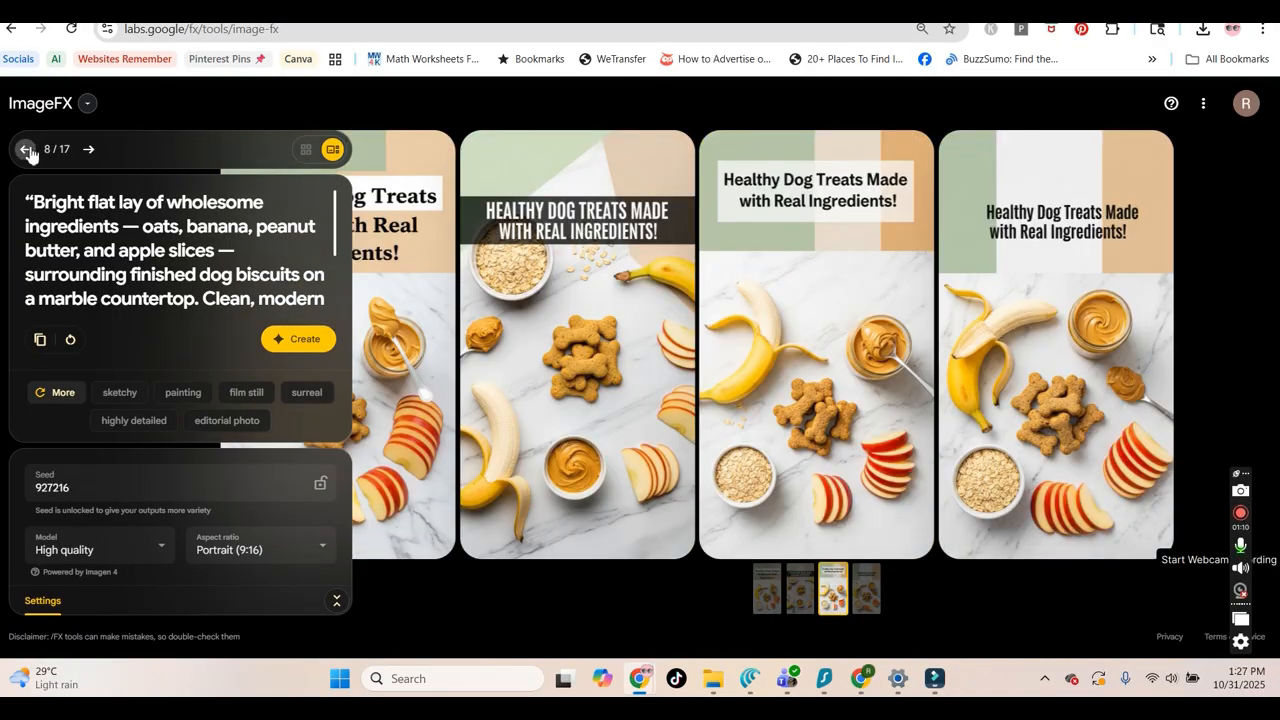
click(25, 149)
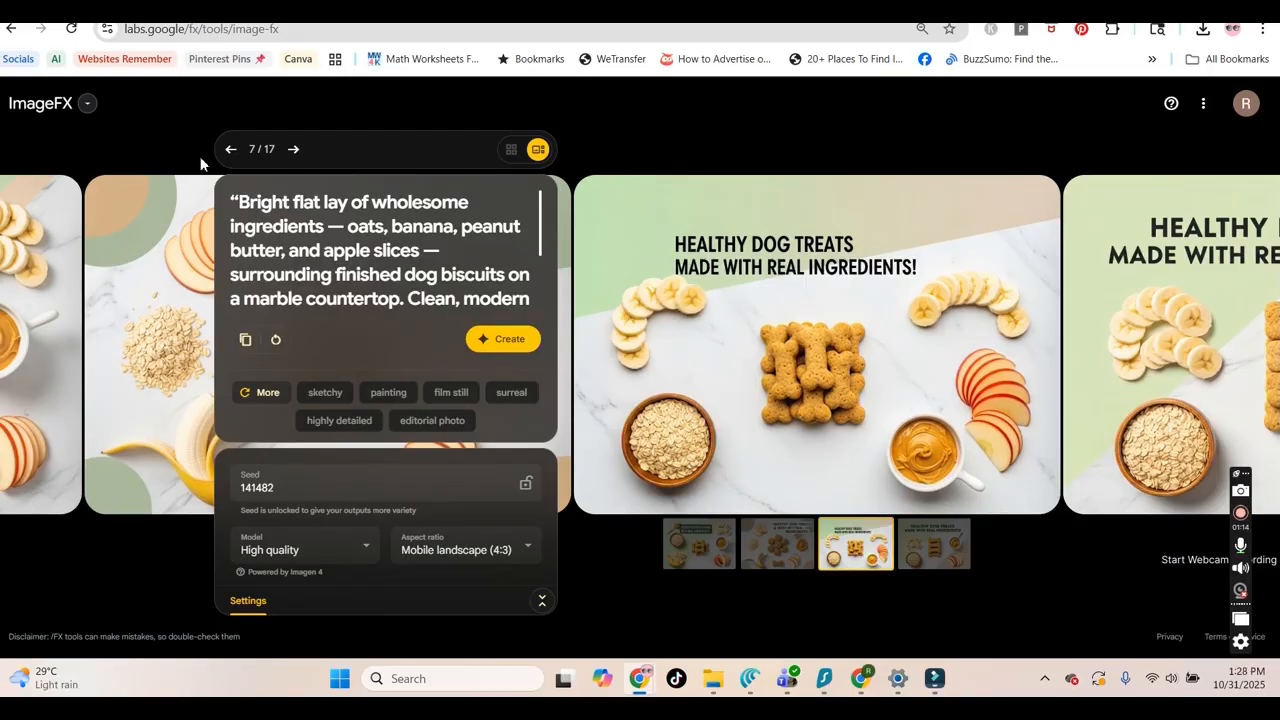
click(230, 150)
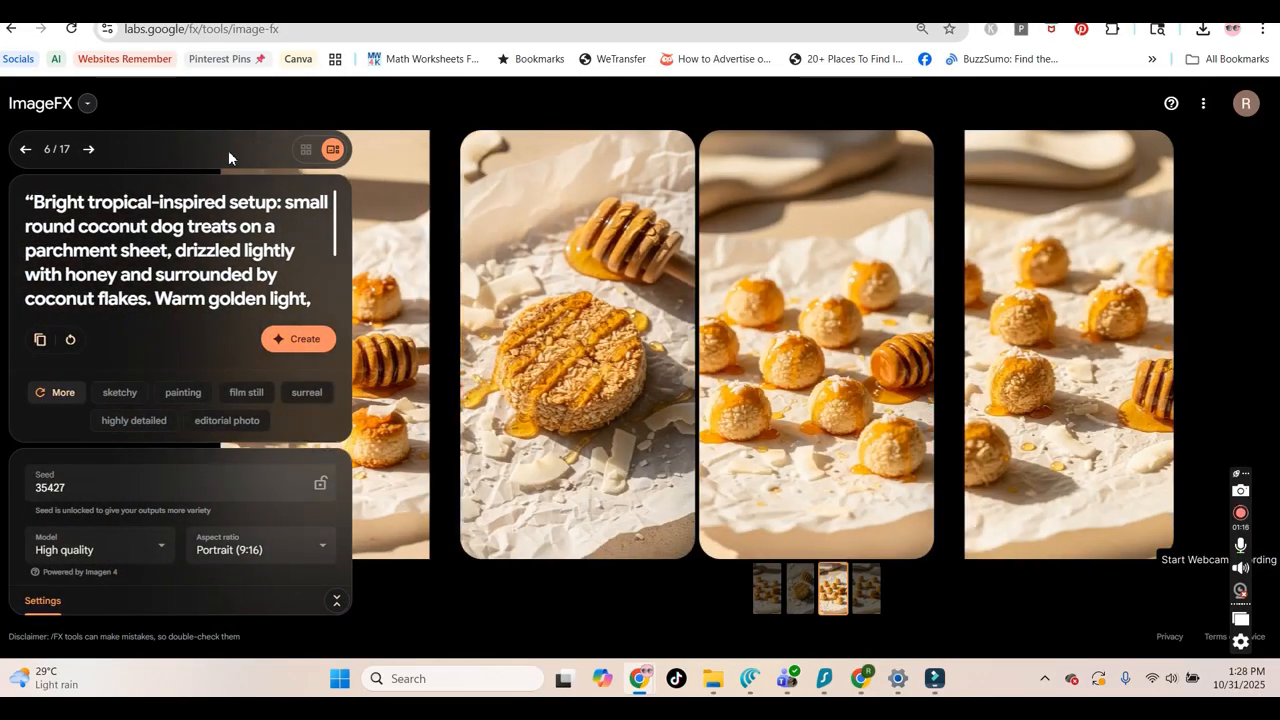
mouse_move(808, 373)
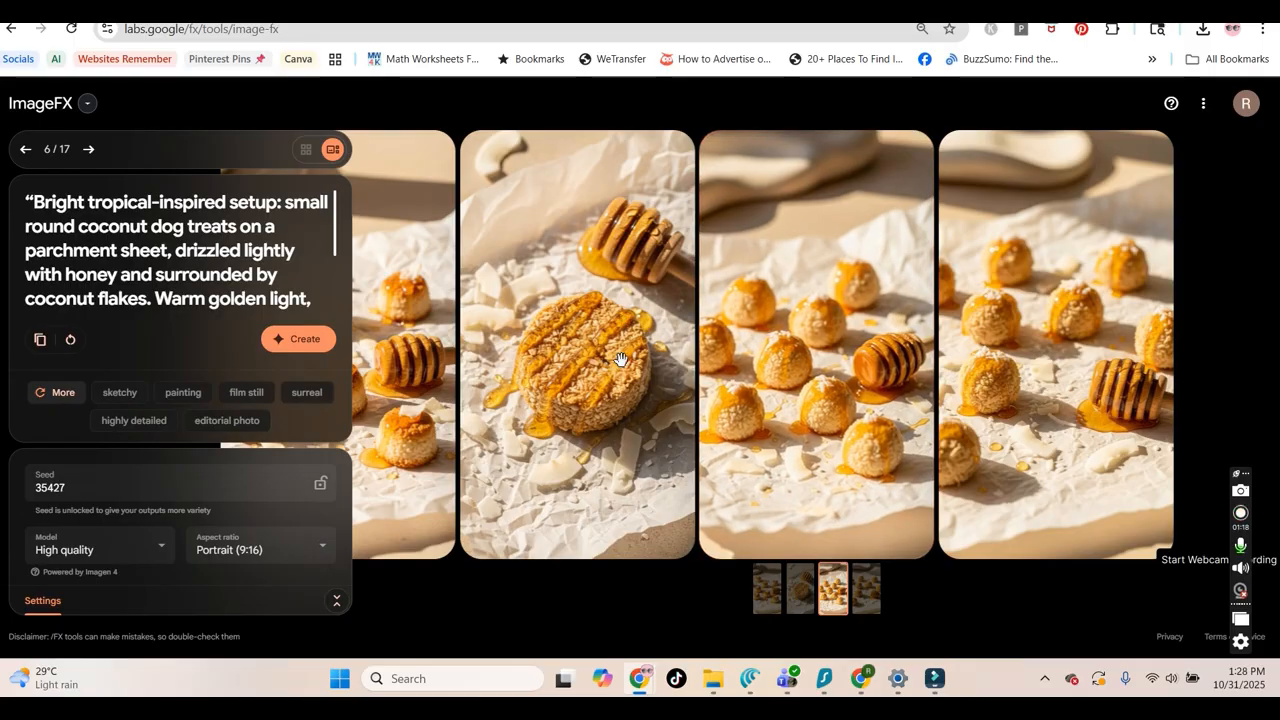
drag(618, 364, 734, 371)
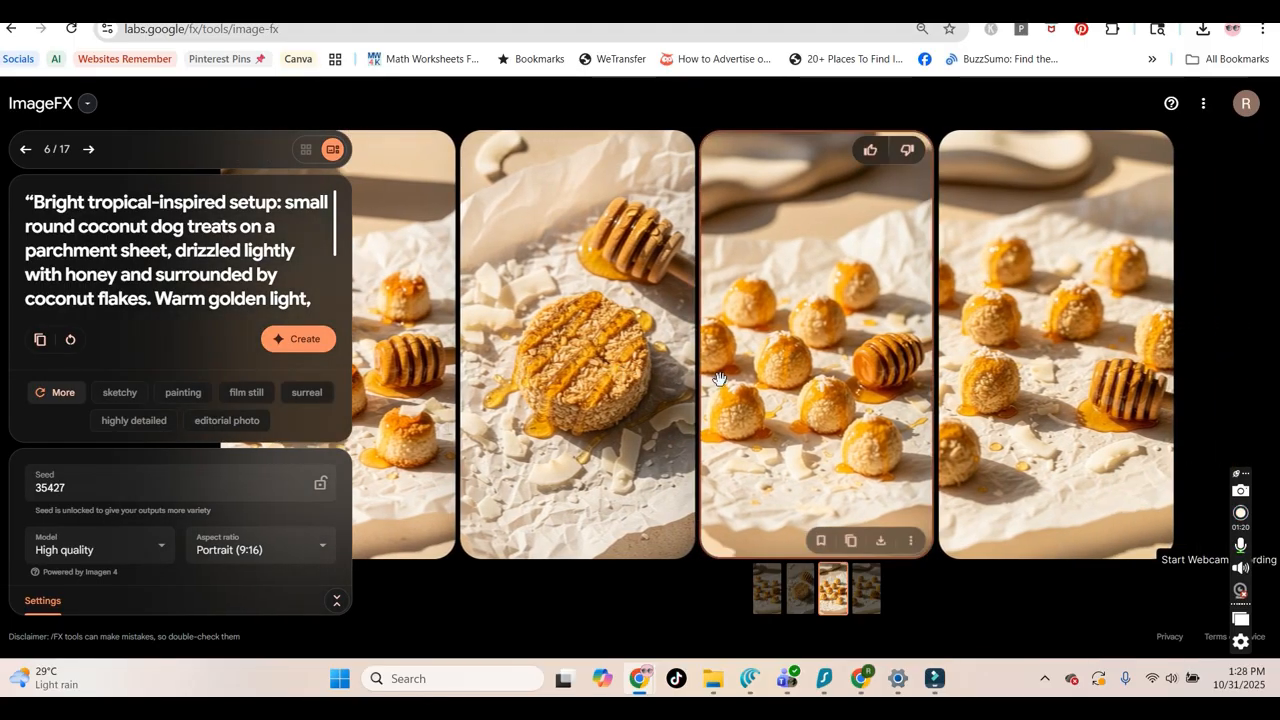
click(608, 385)
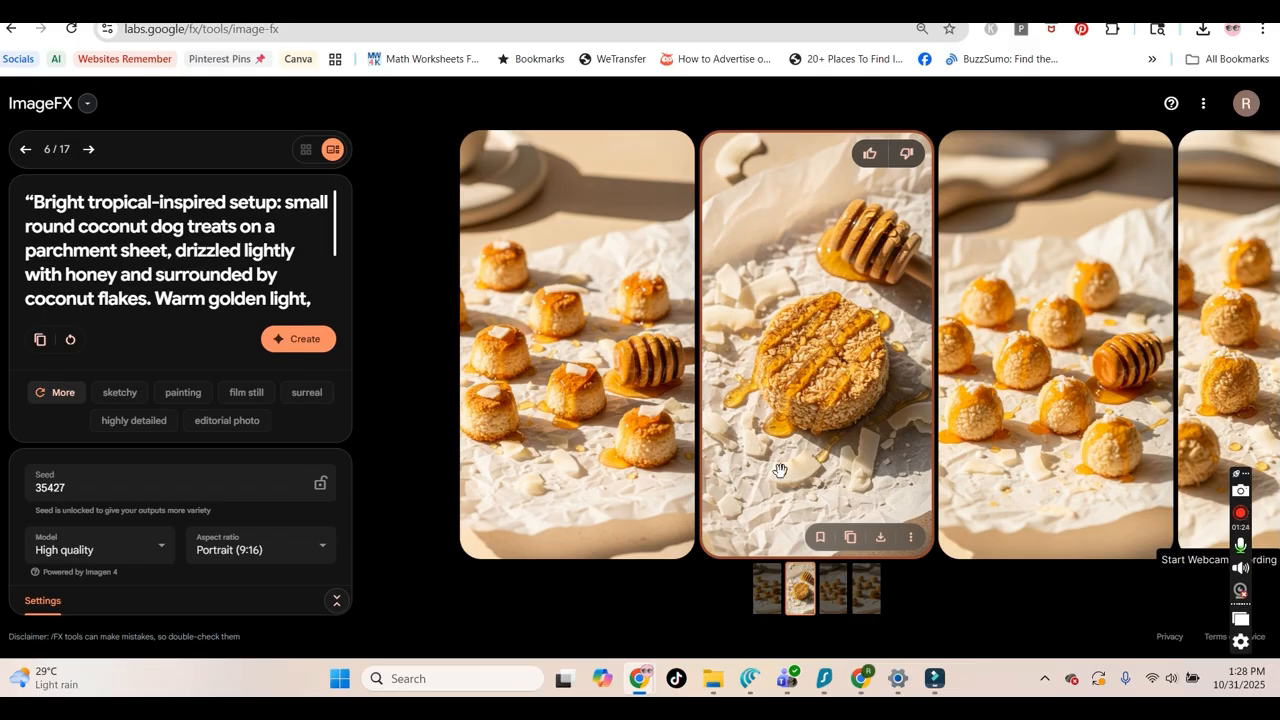
click(25, 148)
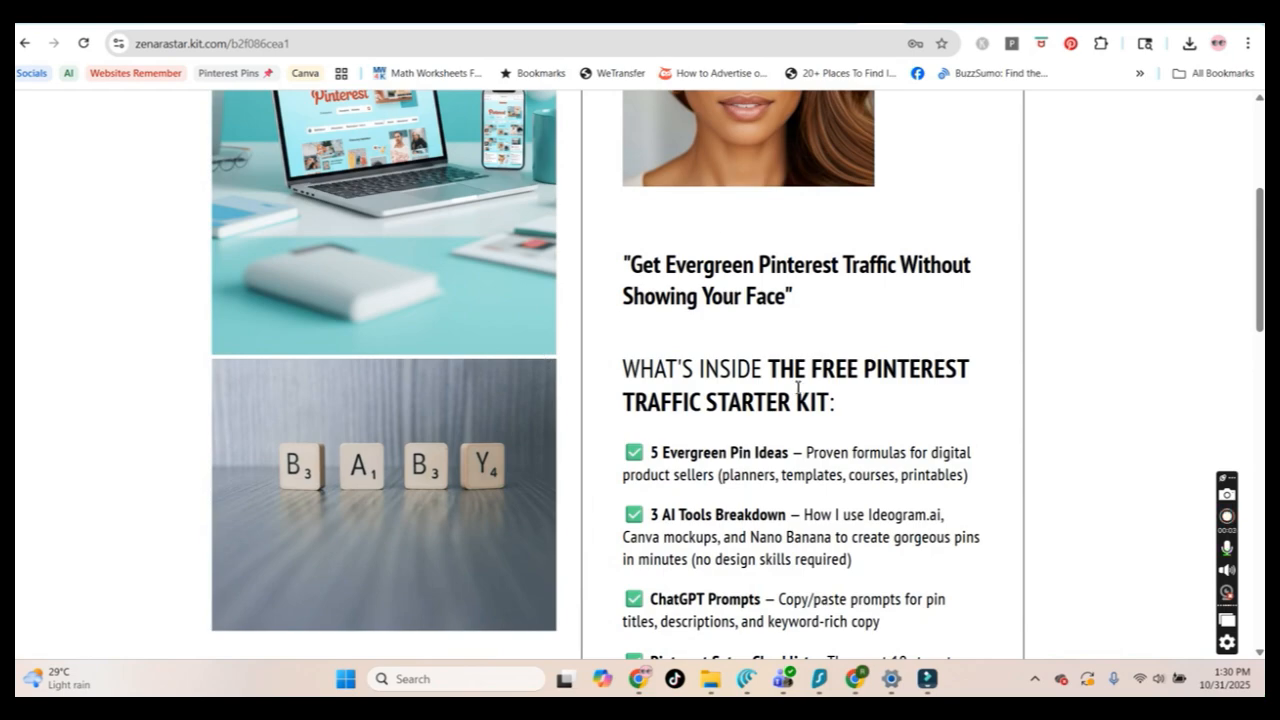
Scroll through the Free Pinterest Traffic Starter Kit landing page to read what it includes
scroll(798, 388, down, 1)
scroll(799, 390, up, 2)
scroll(800, 391, down, 1)
scroll(801, 317, down, 1)
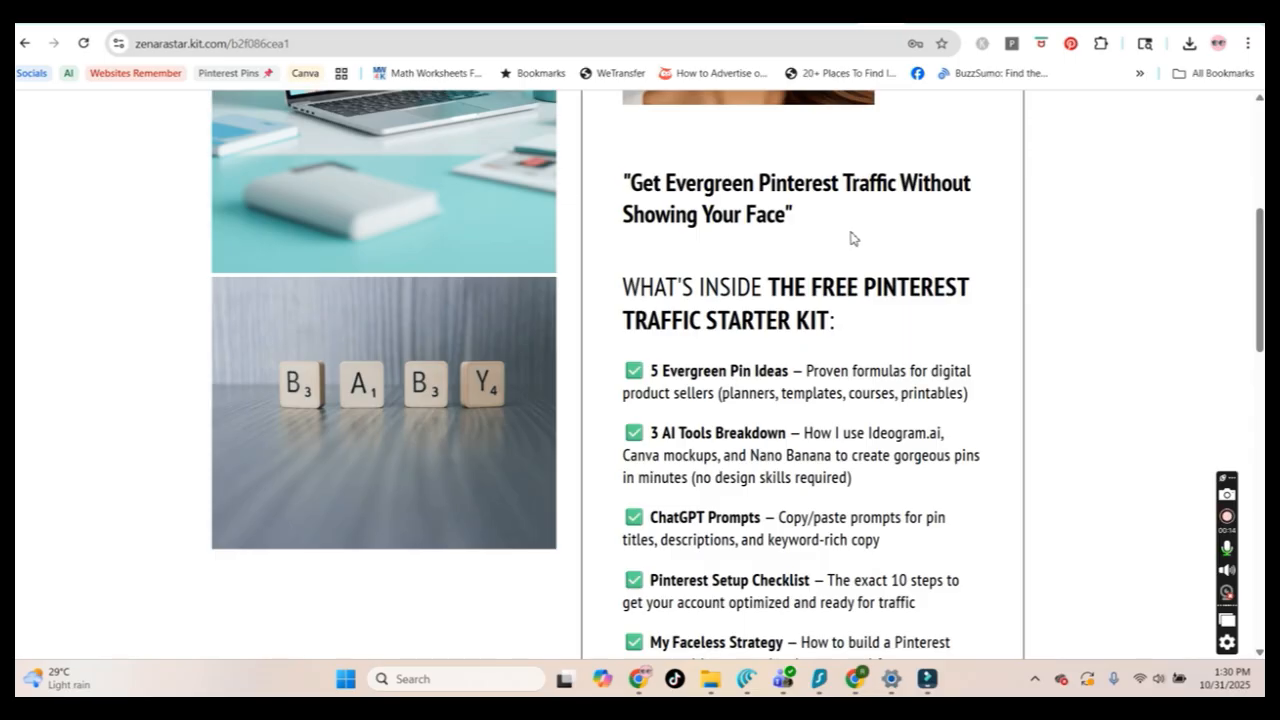
scroll(770, 365, down, 1)
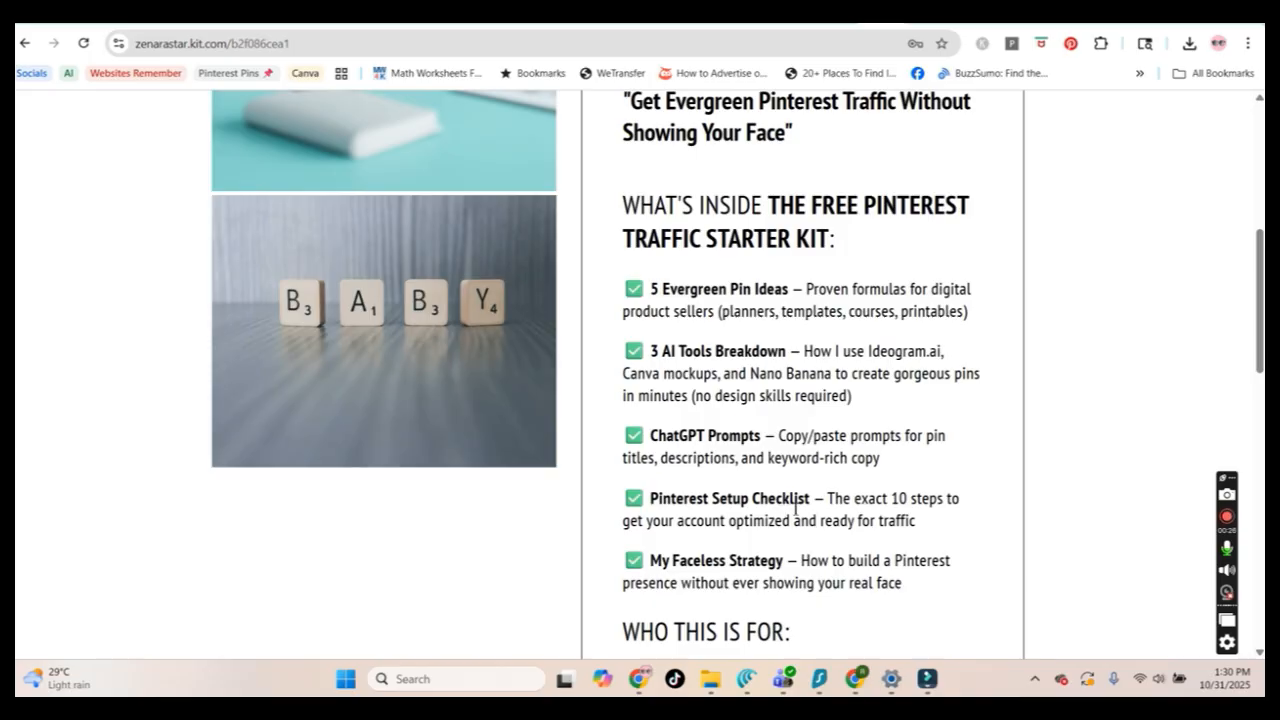
scroll(813, 524, down, 3)
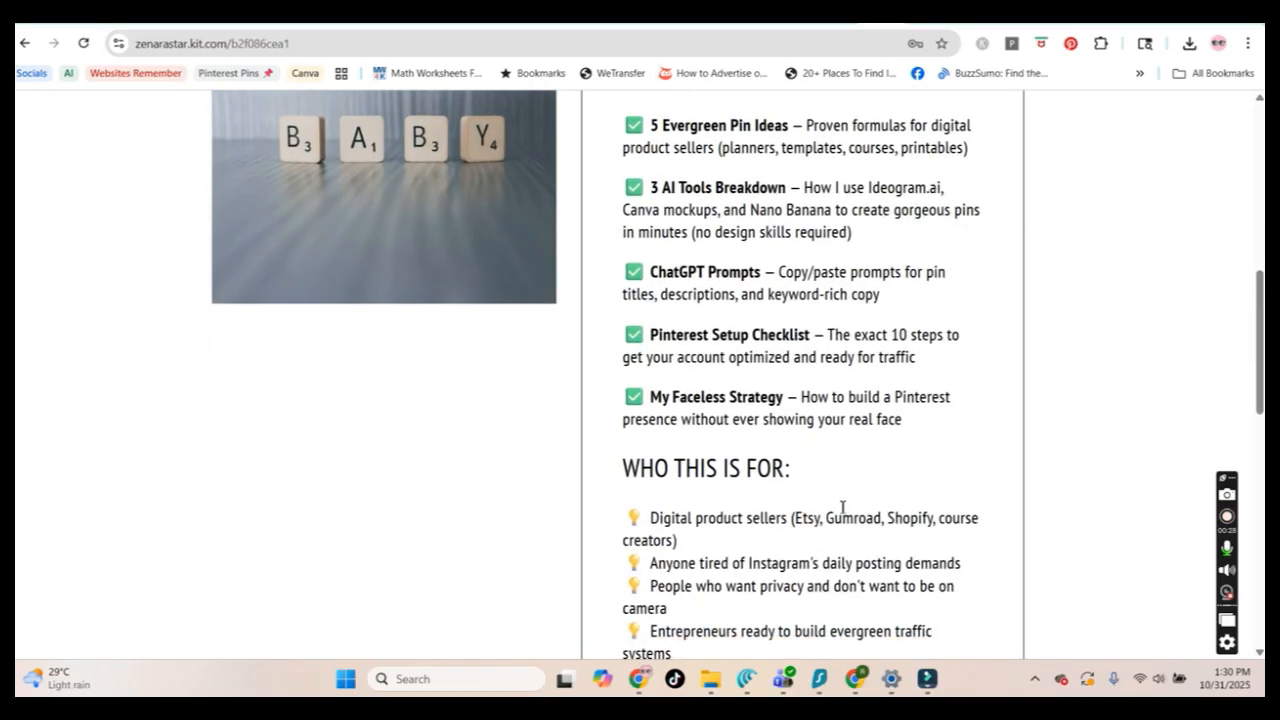
scroll(842, 507, down, 3)
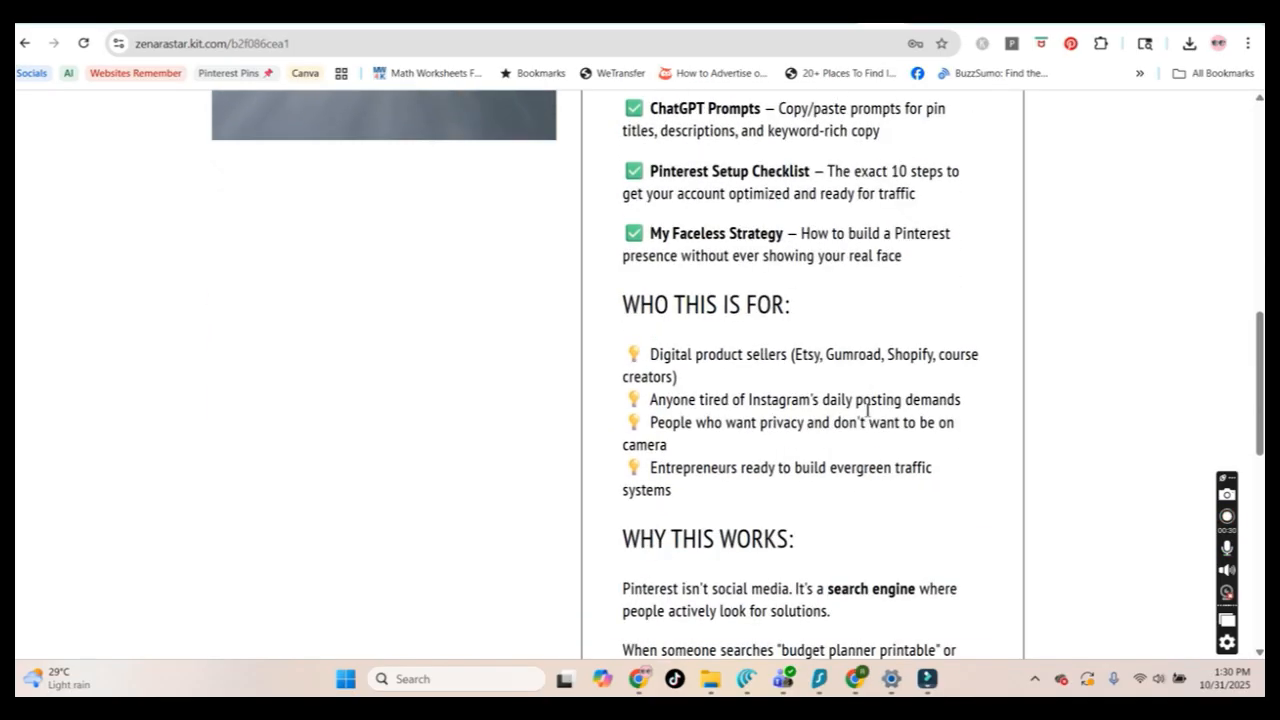
scroll(866, 410, up, 6)
scroll(834, 400, up, 4)
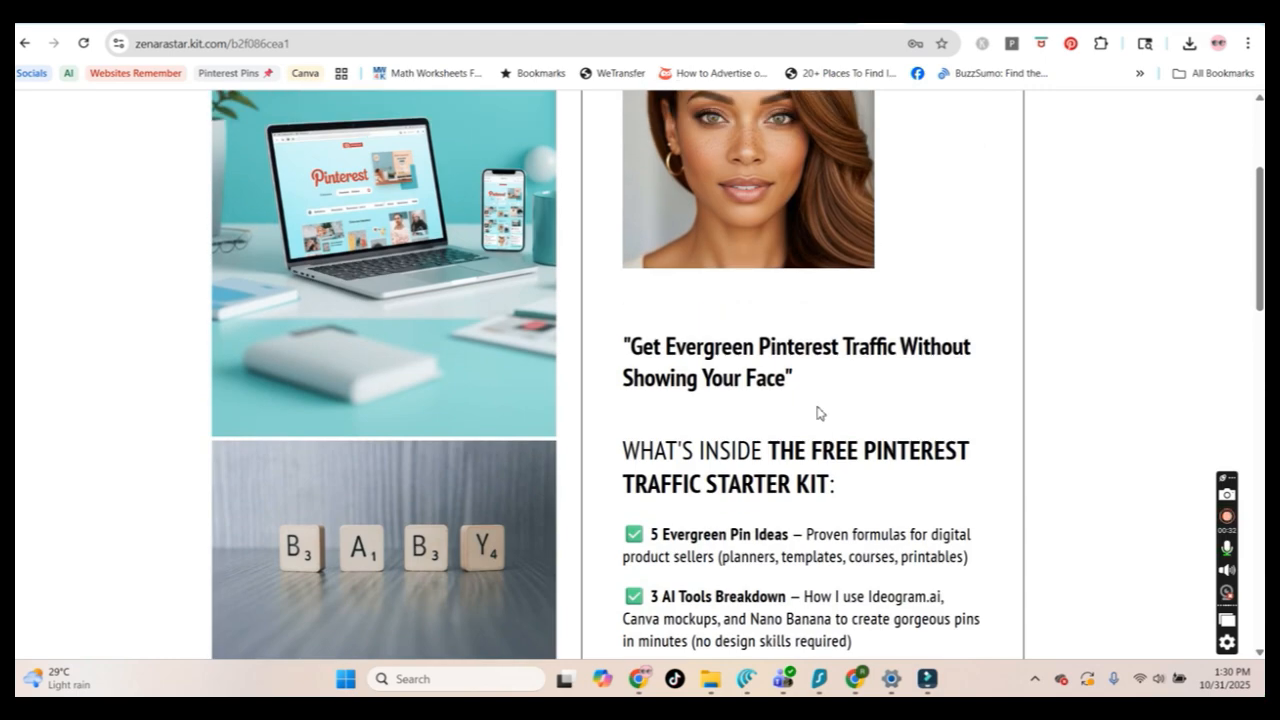
scroll(843, 357, up, 1)
scroll(843, 357, down, 5)
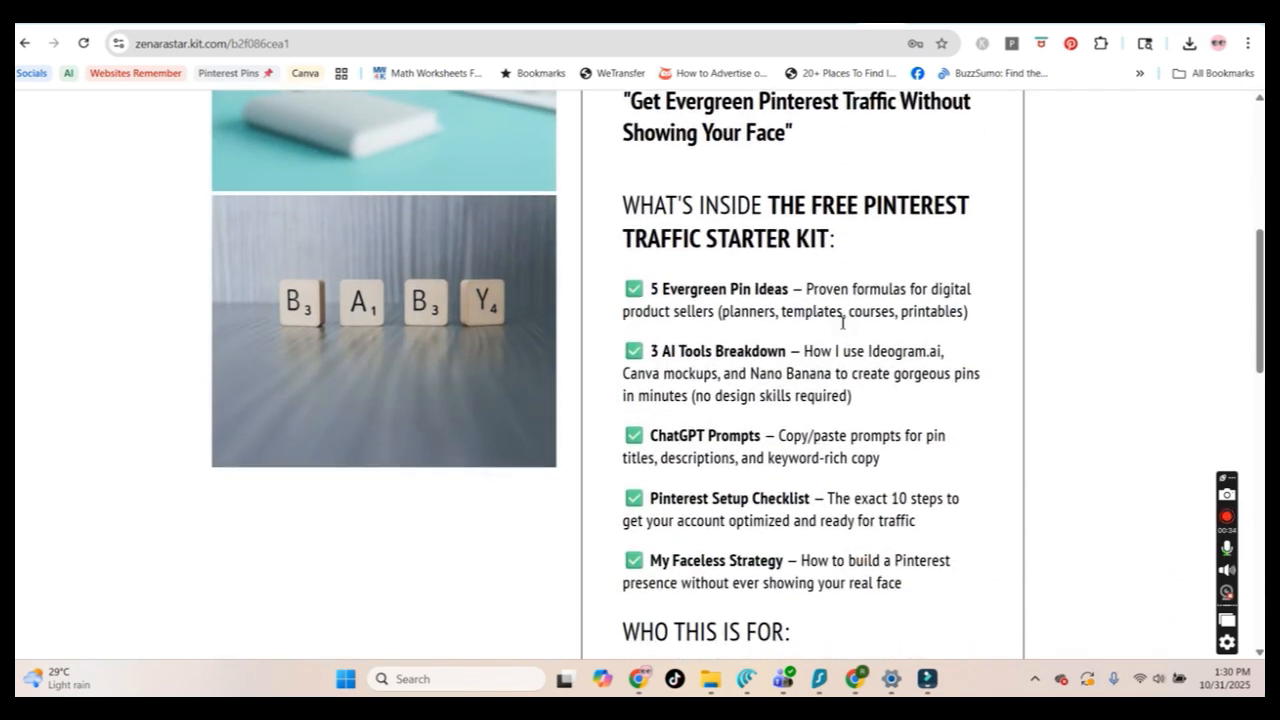